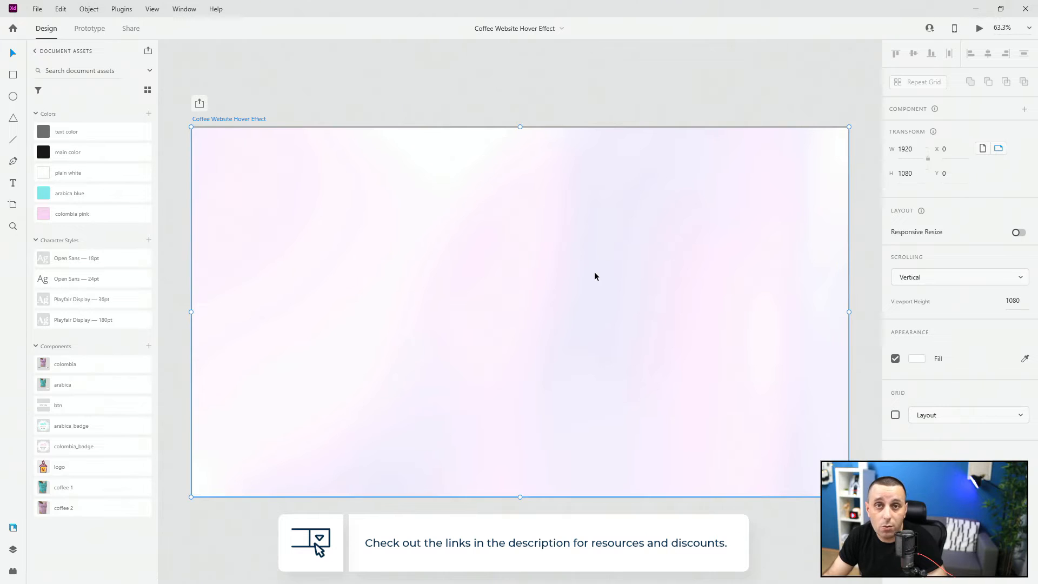
- Paste the hand-drawn wireframe sketch and place it on the pasteboard to the left of the artboard at X -1834, Y 0
scroll(595, 271, down, 4)
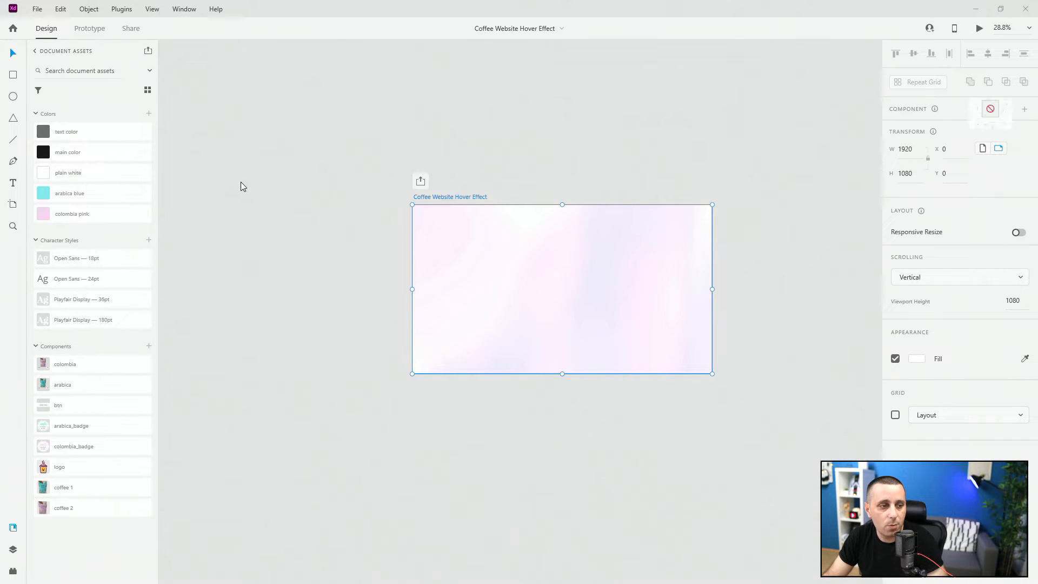
key(ctrl+v)
scroll(417, 222, down, 1)
mouse_move(417, 222)
mouse_down()
mouse_move(291, 248)
mouse_move(308, 240)
mouse_up()
scroll(308, 244, up, 1)
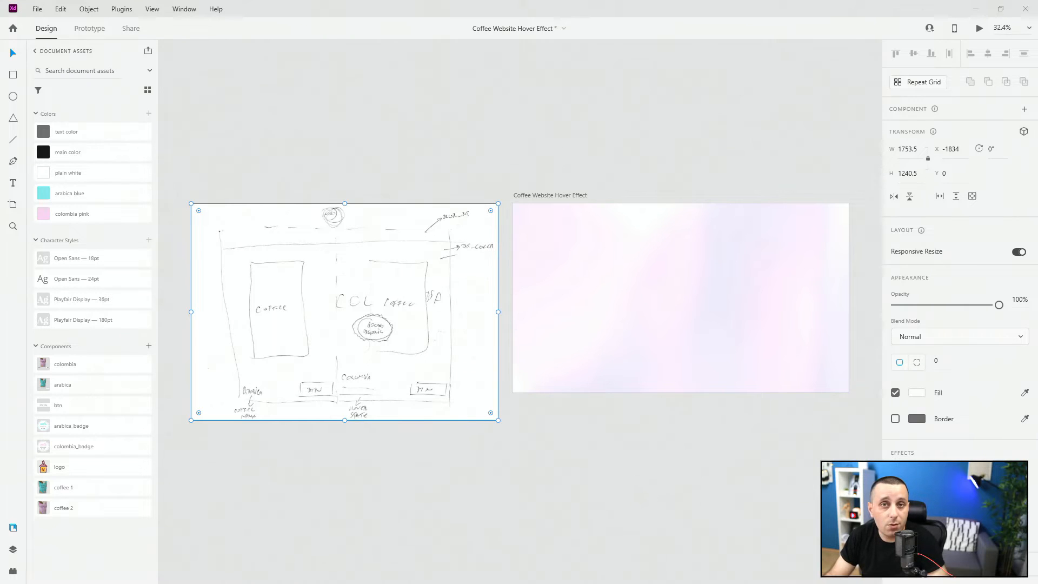
- Show the 12-column layout grid on the Coffee Website Hover Effect artboard to check it, then hide it again
click(593, 288)
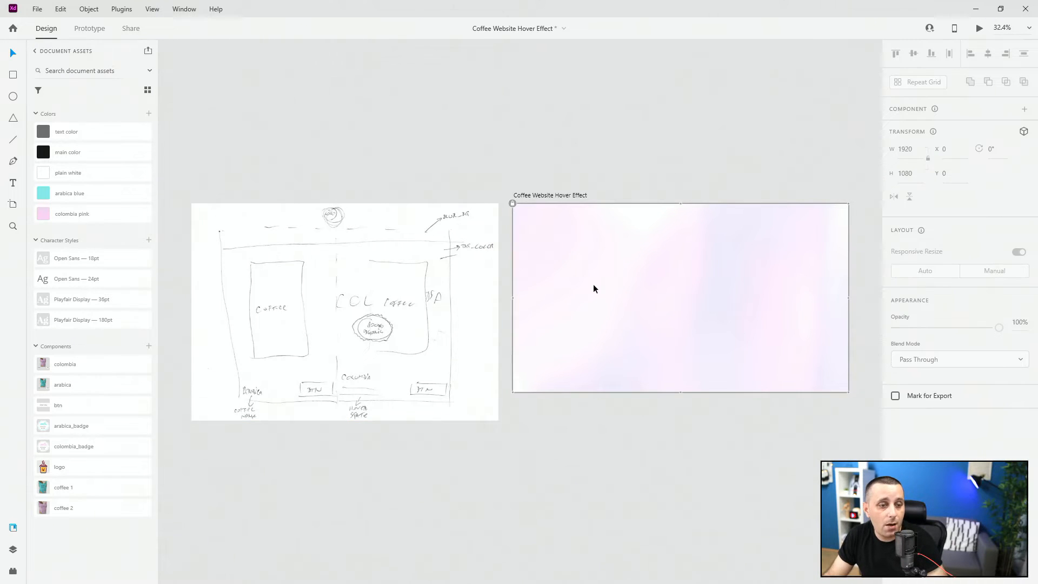
click(575, 194)
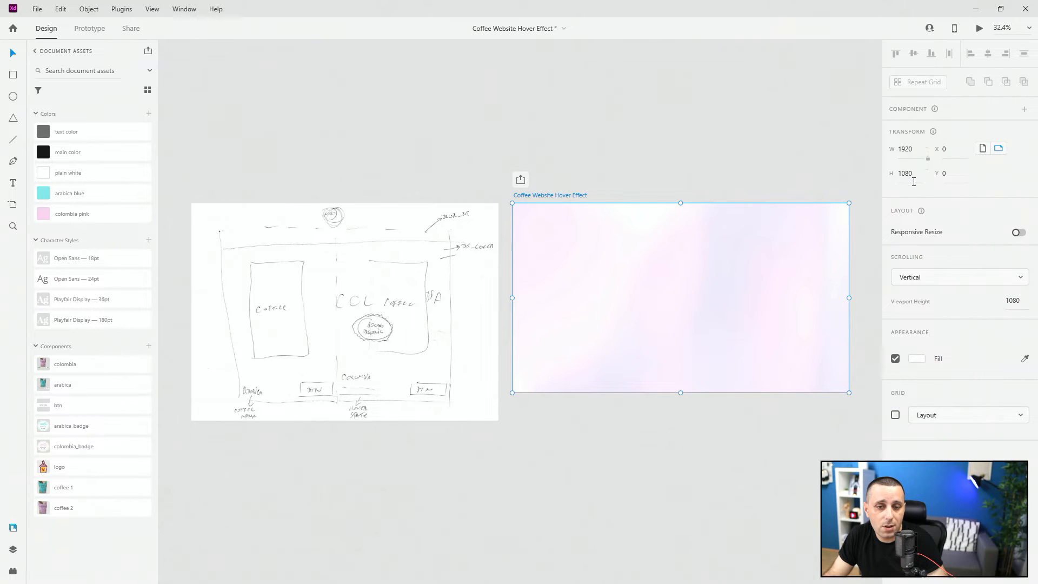
click(895, 416)
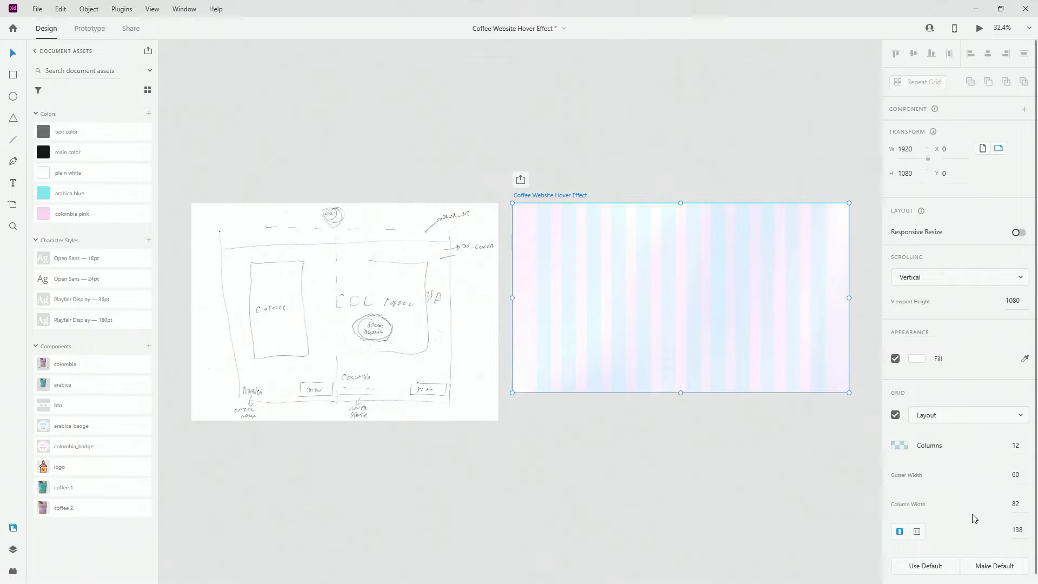
click(644, 232)
click(573, 195)
scroll(792, 264, up, 4)
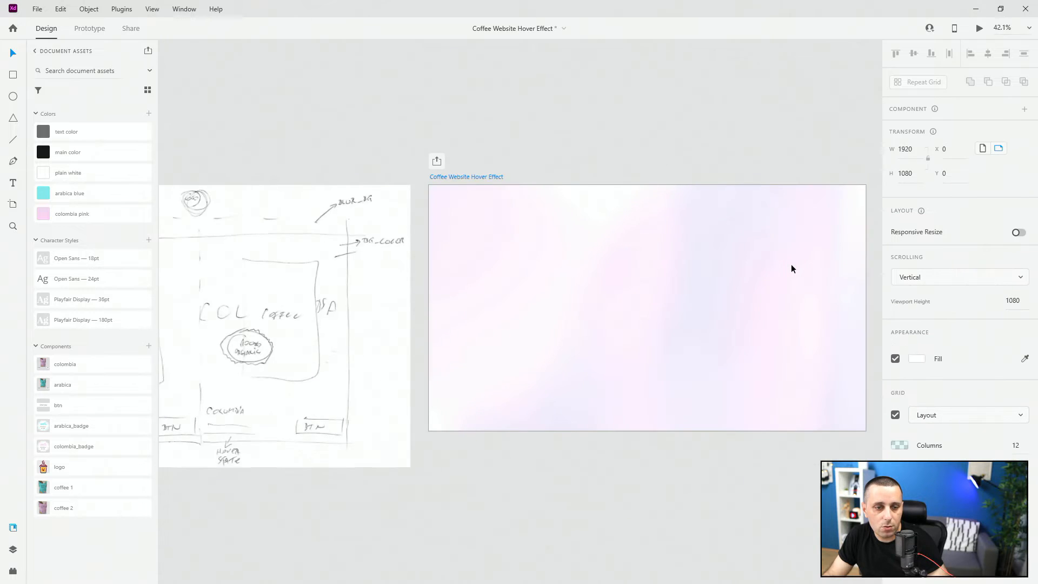
click(895, 414)
drag(638, 125, 593, 103)
- Expand the locked bg group and toggle its background layer's visibility to examine the blur image beneath
click(507, 209)
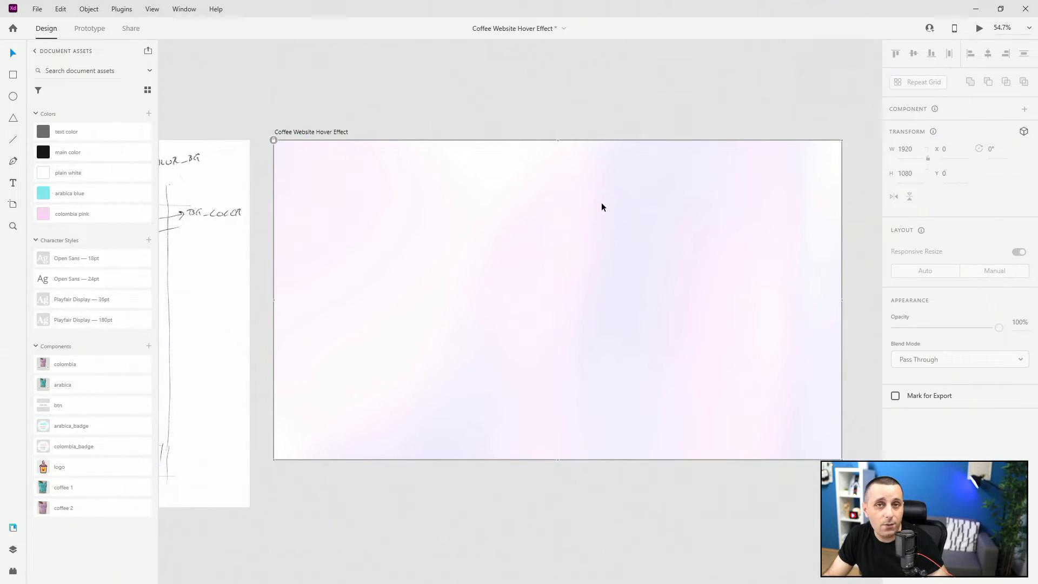
click(13, 550)
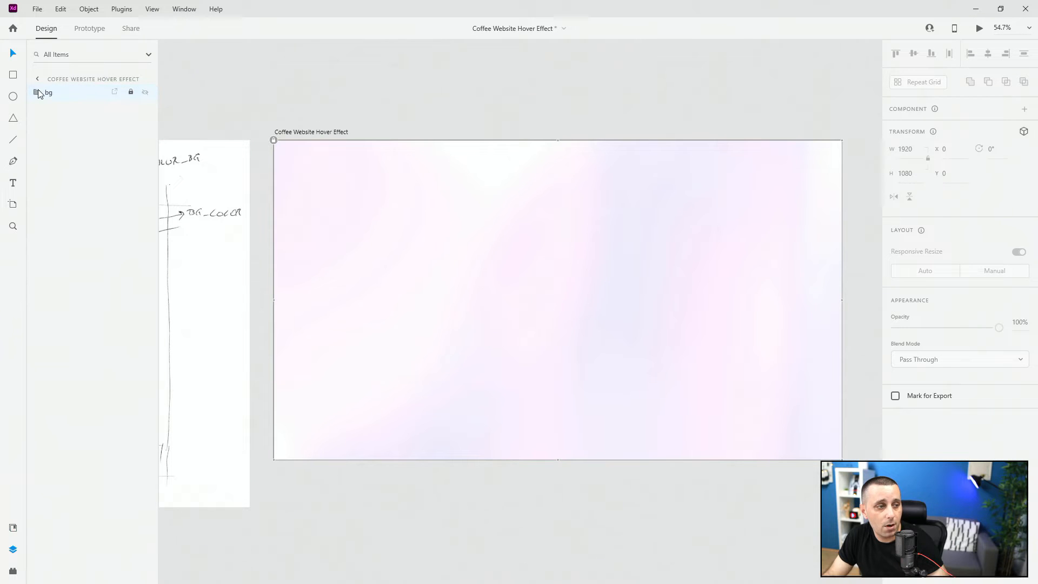
click(39, 92)
click(60, 109)
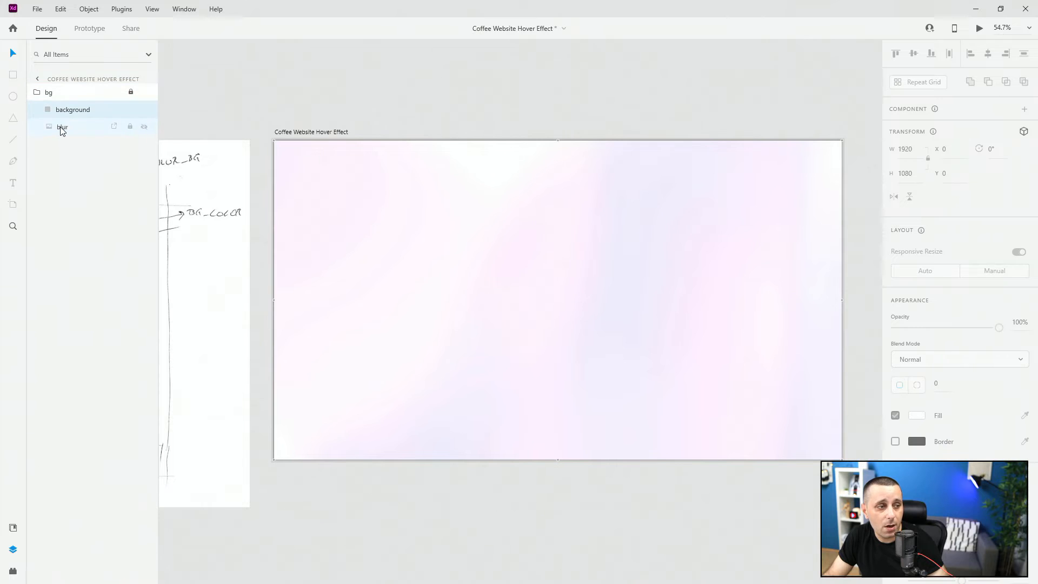
click(61, 129)
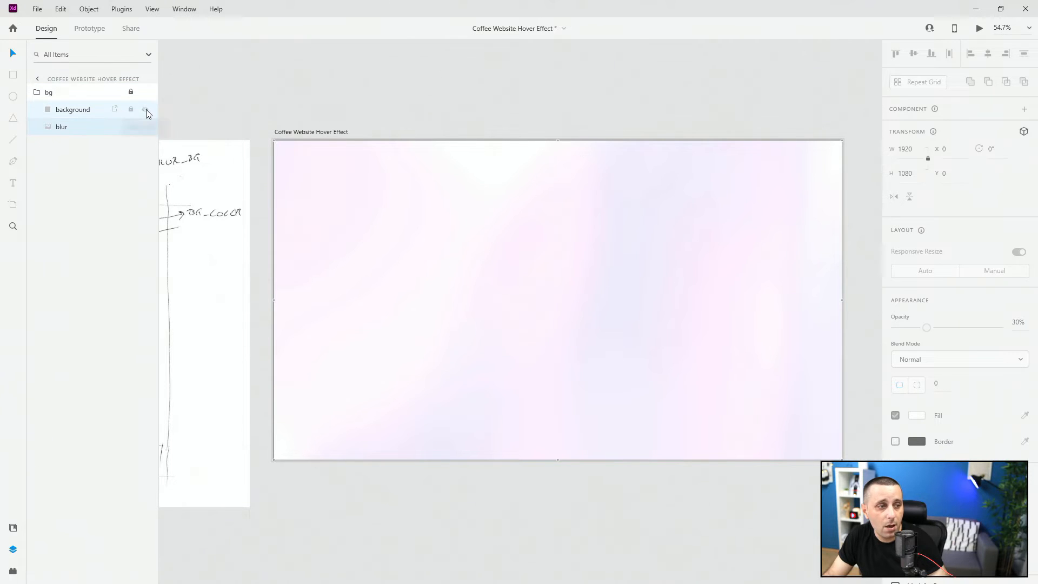
click(146, 110)
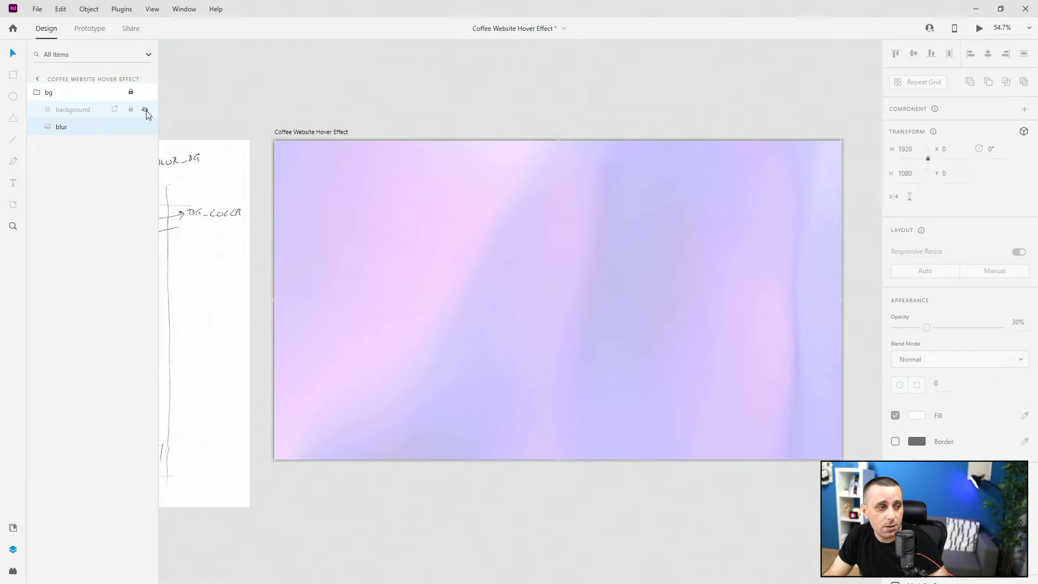
click(146, 111)
- Unlock the bg group and examine the appearance and effects settings of its background and blur layers
click(76, 111)
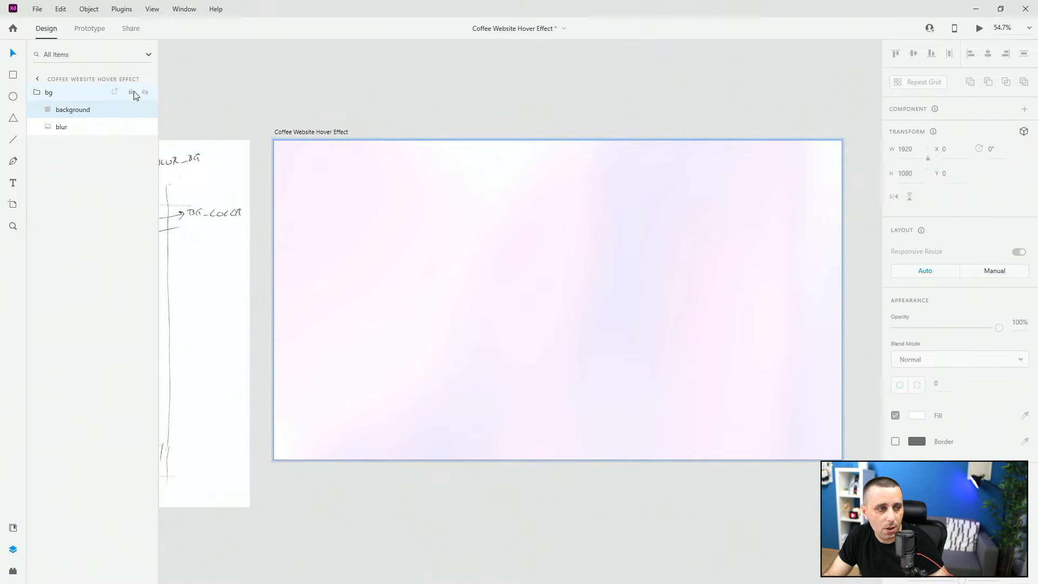
click(68, 127)
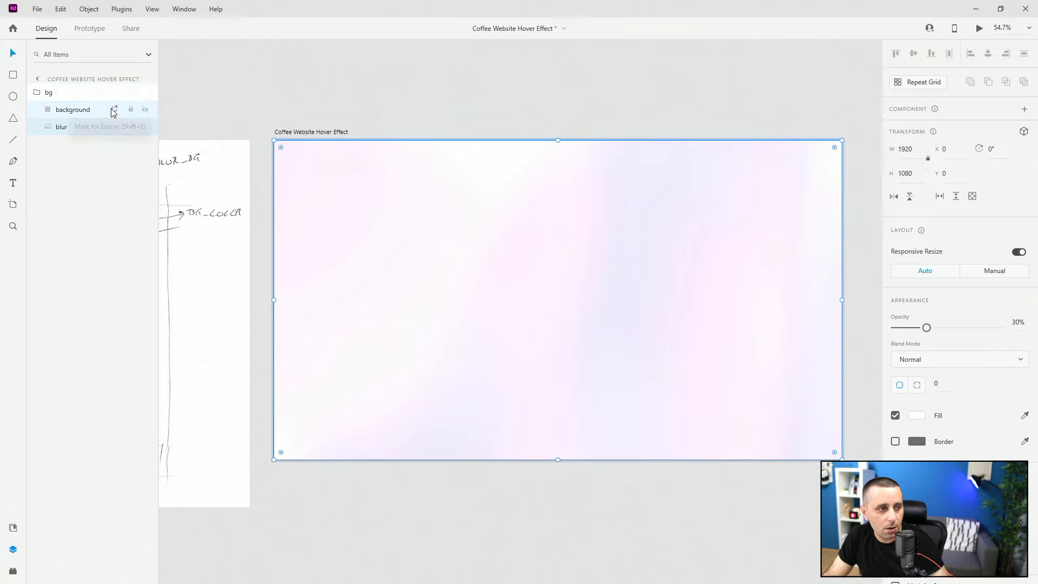
click(82, 110)
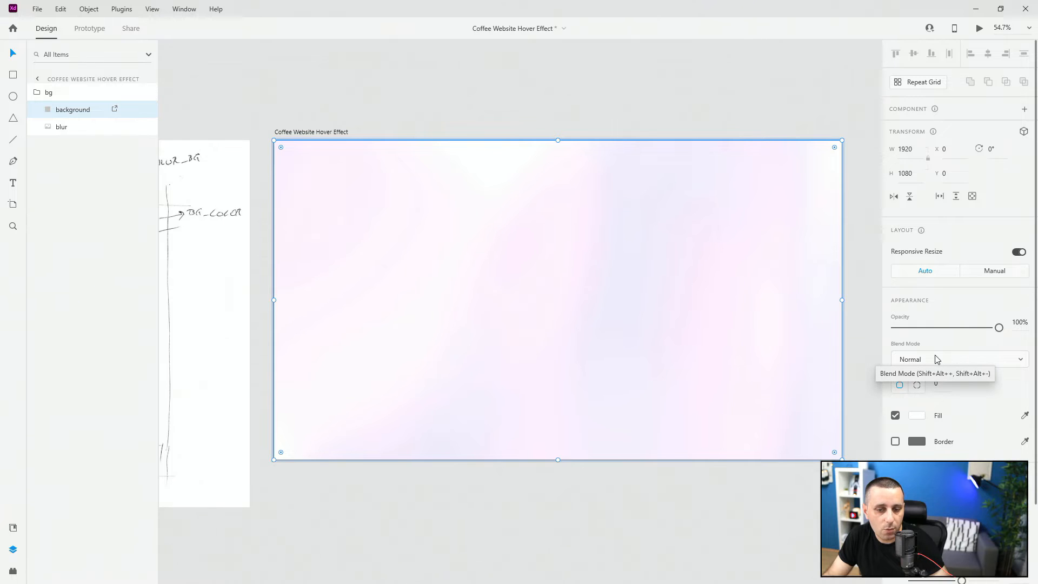
scroll(936, 365, down, 3)
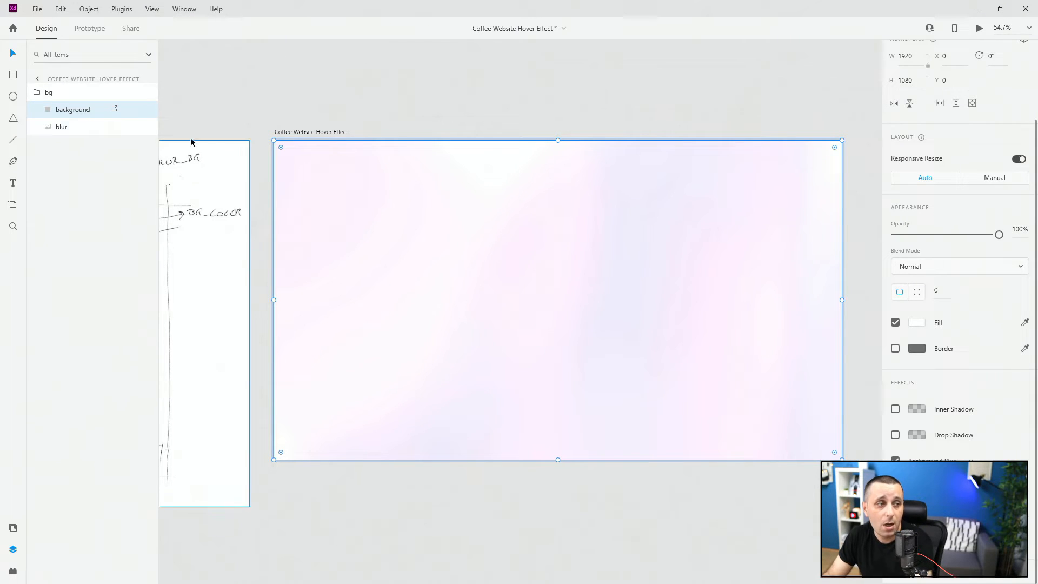
click(38, 92)
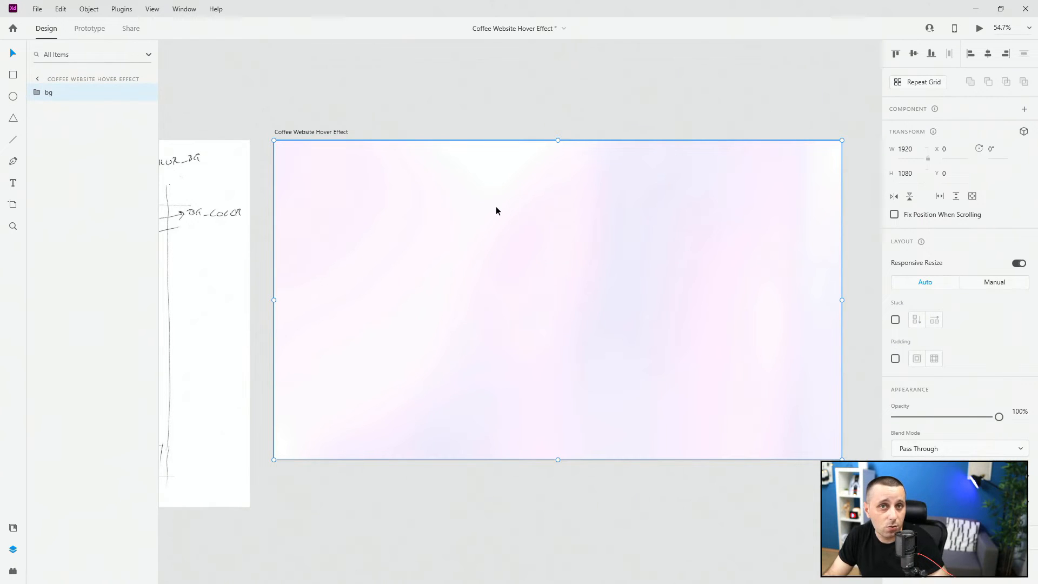
- Place the logo component on the artboard, centre it horizontally and set it 40 px below the artboard's top edge
click(348, 134)
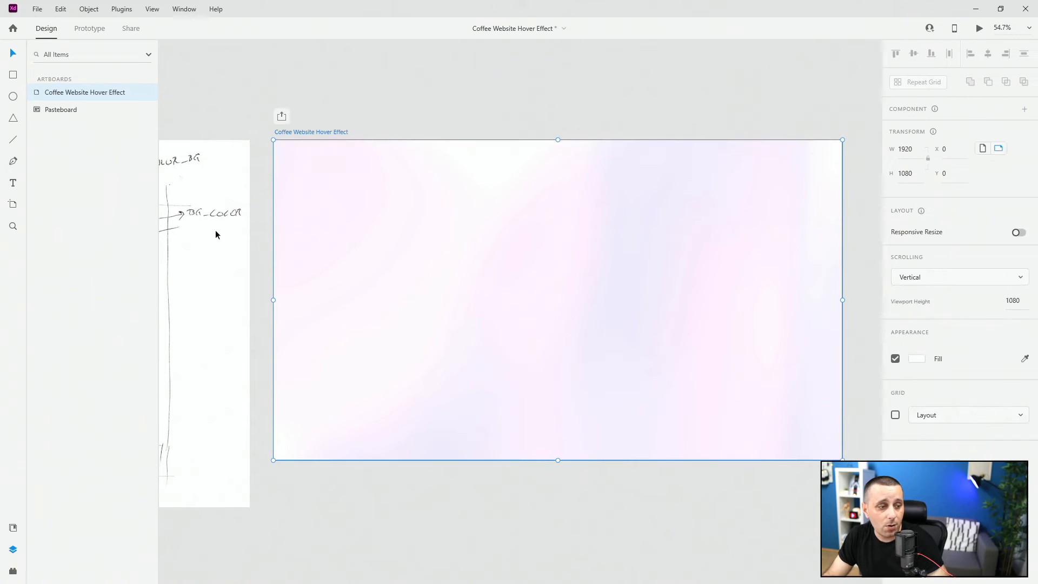
click(13, 527)
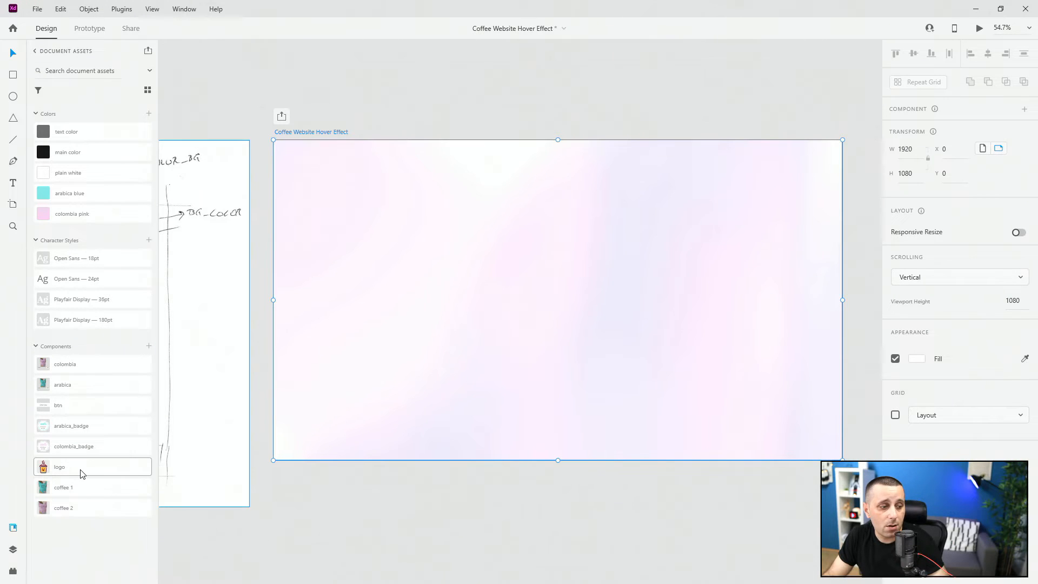
drag(412, 240, 478, 200)
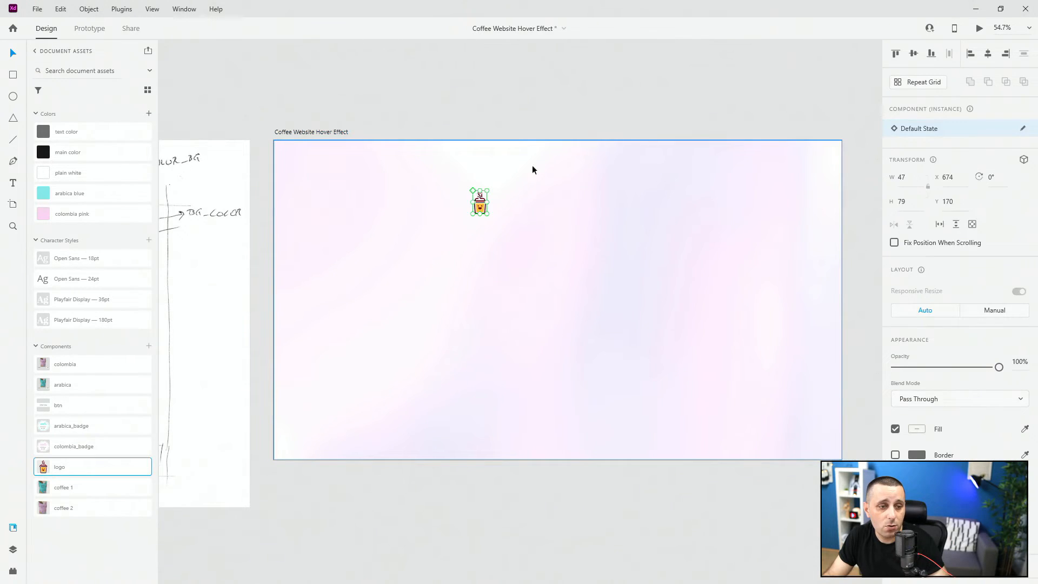
click(988, 54)
scroll(582, 140, up, 5)
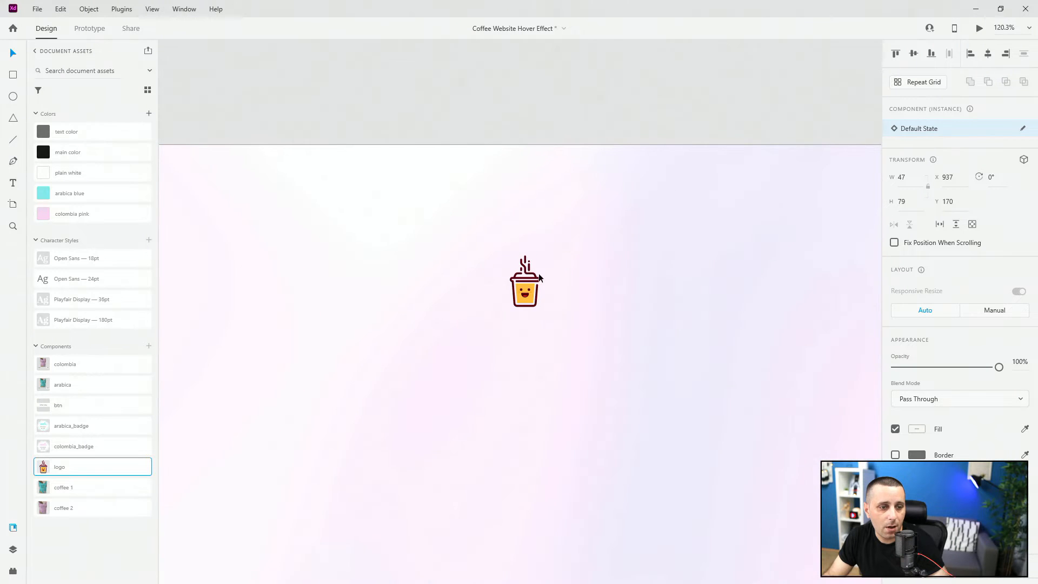
drag(537, 279, 540, 165)
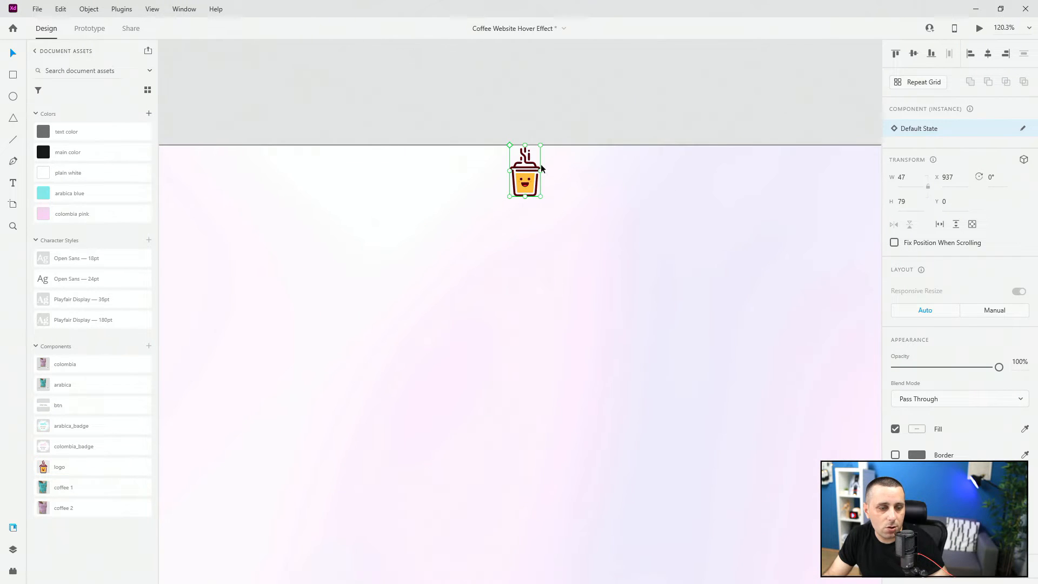
key(shift+Down)
key(shift+Down)
key(shift+Down)
key(shift+Down)
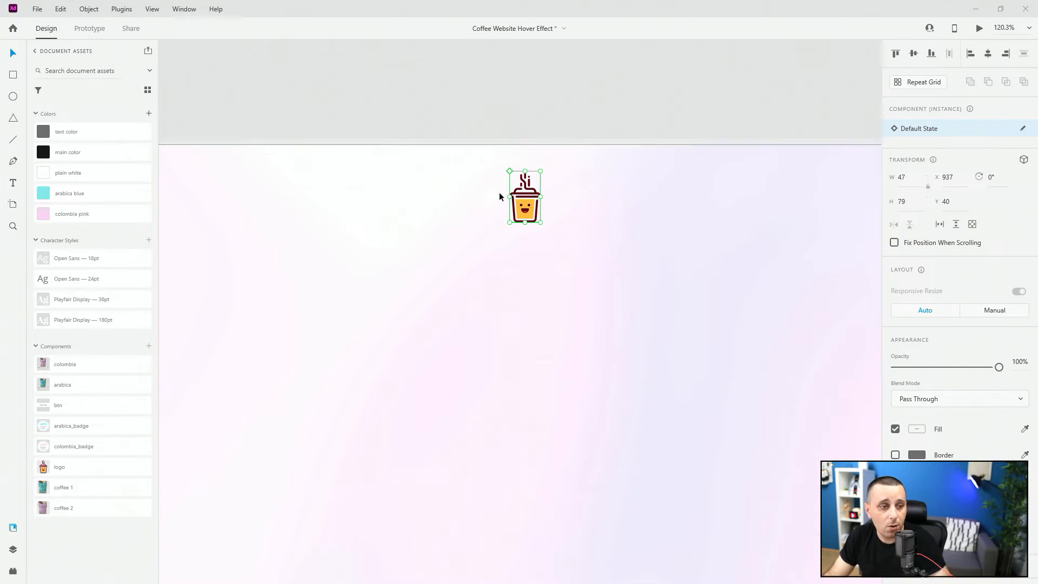
- Paste the black and grey version of the logo and align it exactly over the coloured logo at Y 40
click(398, 203)
key(ctrl+v)
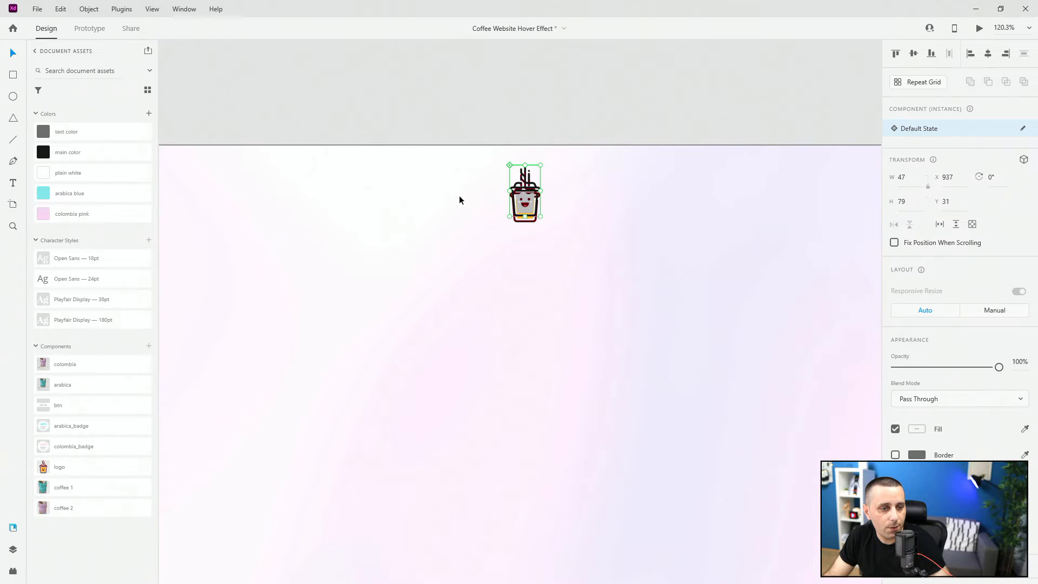
scroll(526, 204, up, 5)
drag(544, 190, 543, 218)
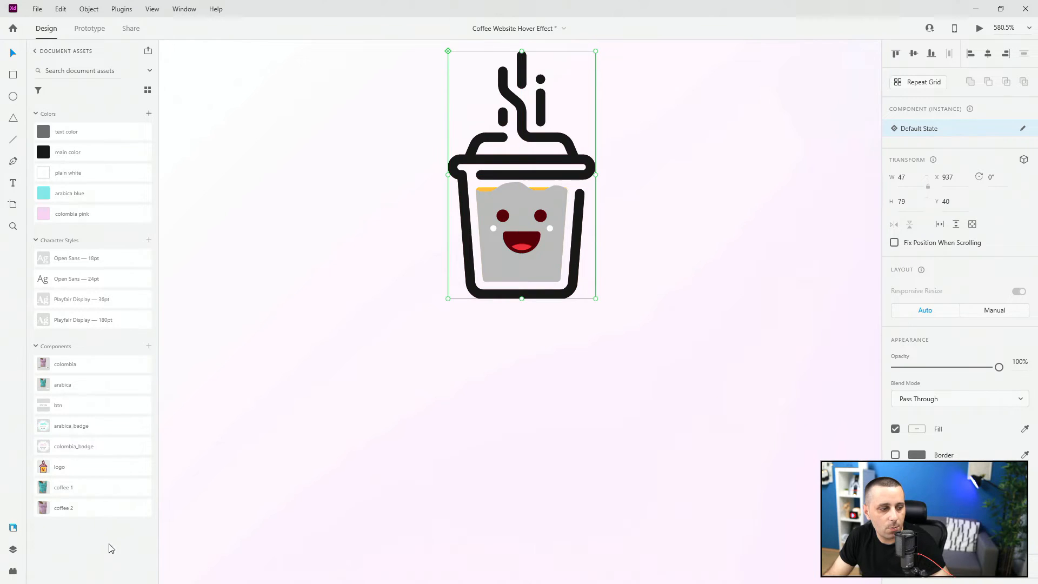
- Delete the coloured logo layer underneath and select the remaining black and grey logo
click(13, 548)
click(81, 115)
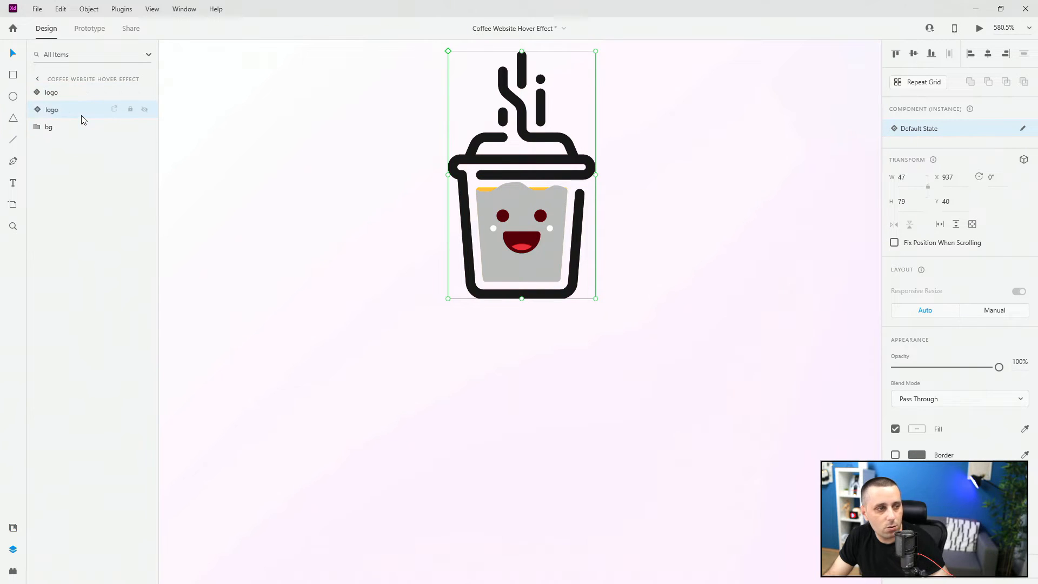
key(Delete)
click(76, 94)
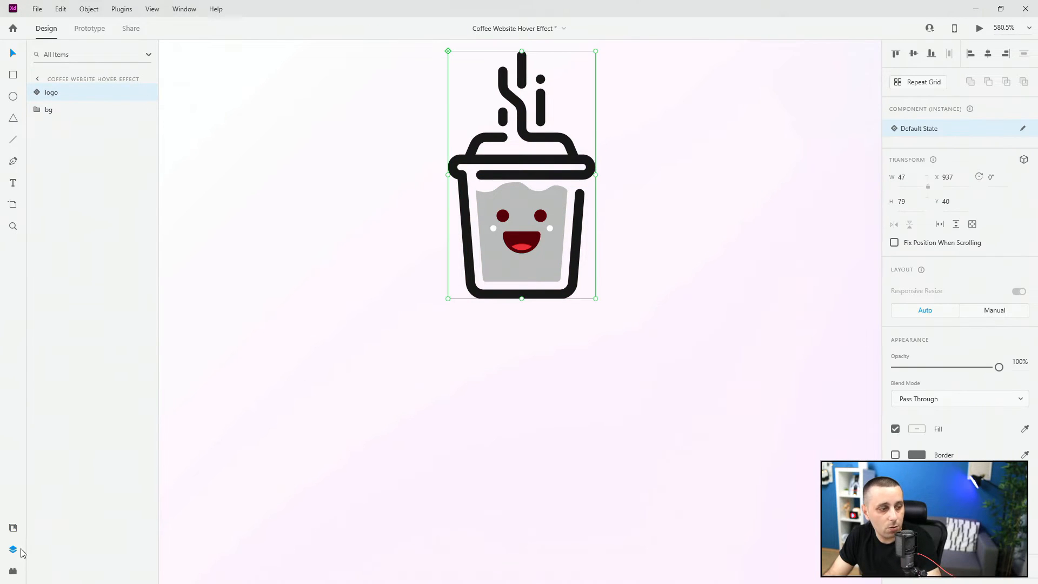
- Delete the old logo component from the document assets and turn the selected logo into a new main component
click(13, 528)
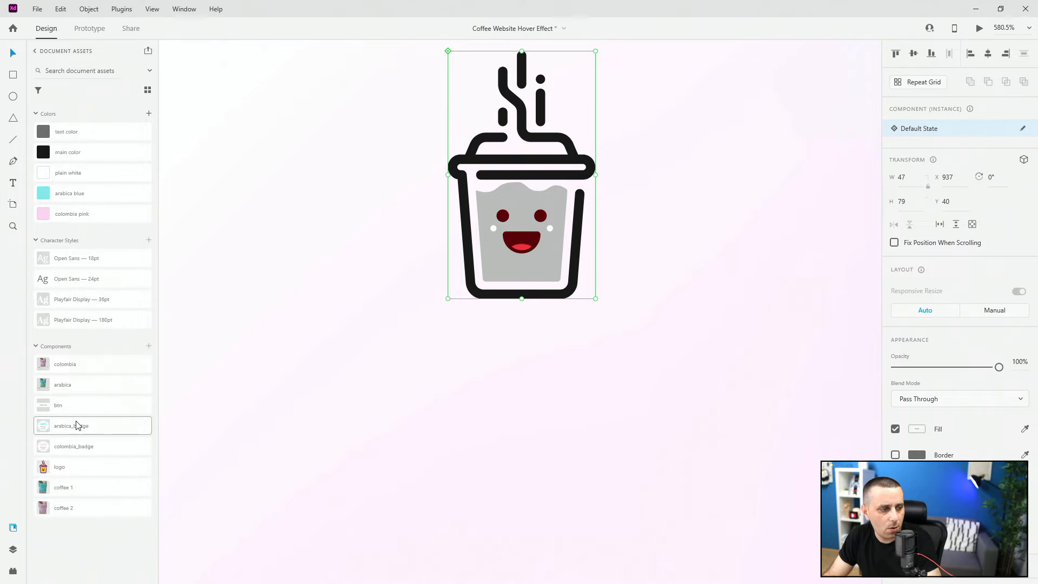
right_click(76, 469)
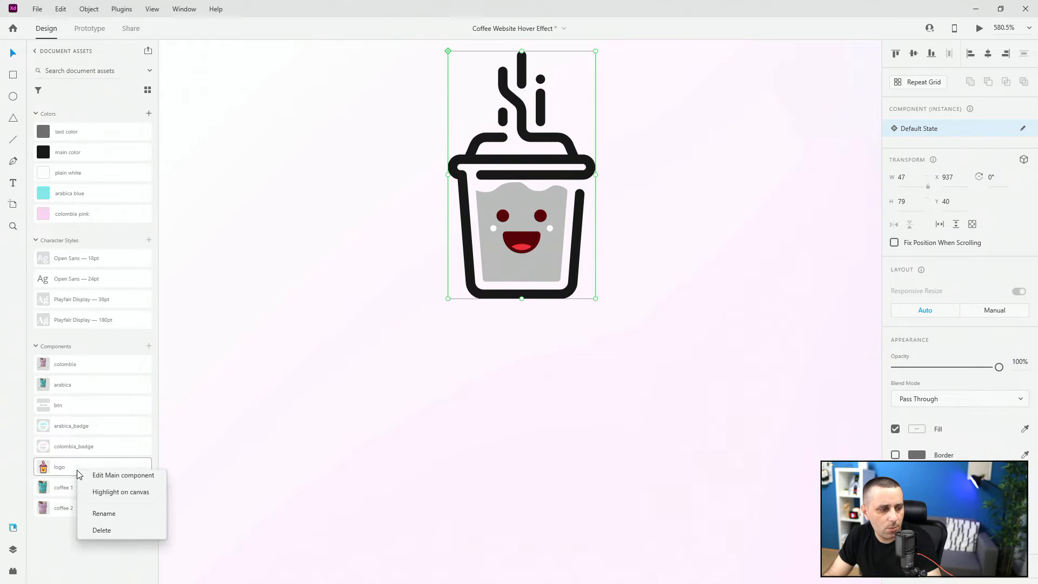
click(101, 532)
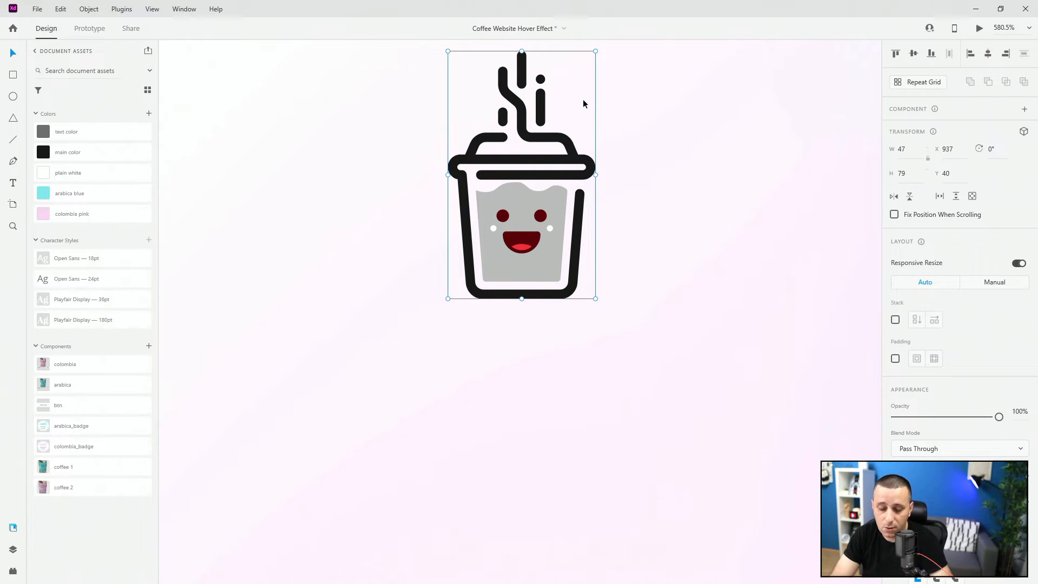
key(ctrl+k)
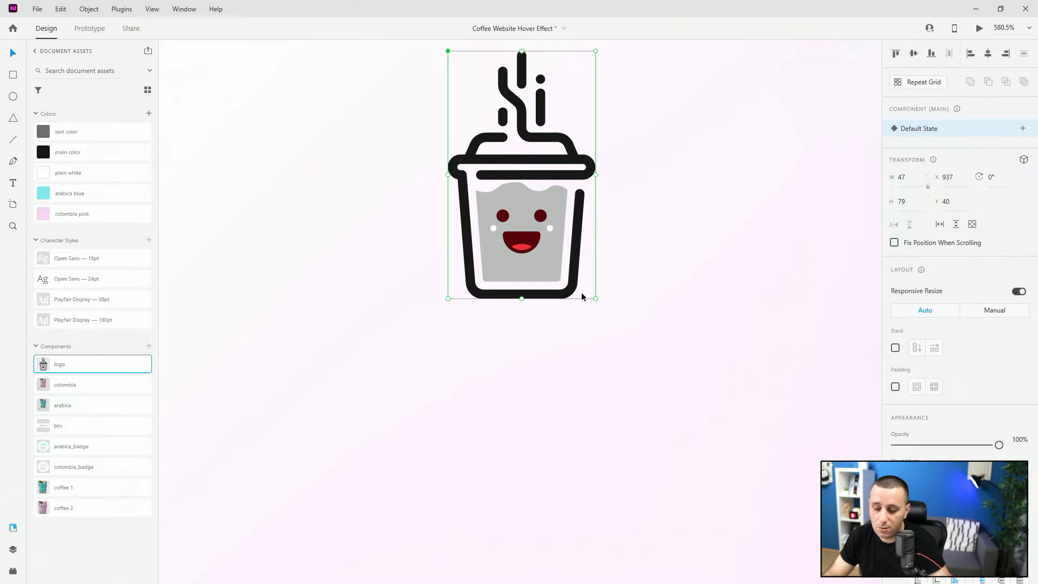
- Move the logo component up to Y 30 on the artboard
key(ctrl+0)
scroll(699, 157, up, 5)
scroll(679, 193, up, 2)
click(647, 238)
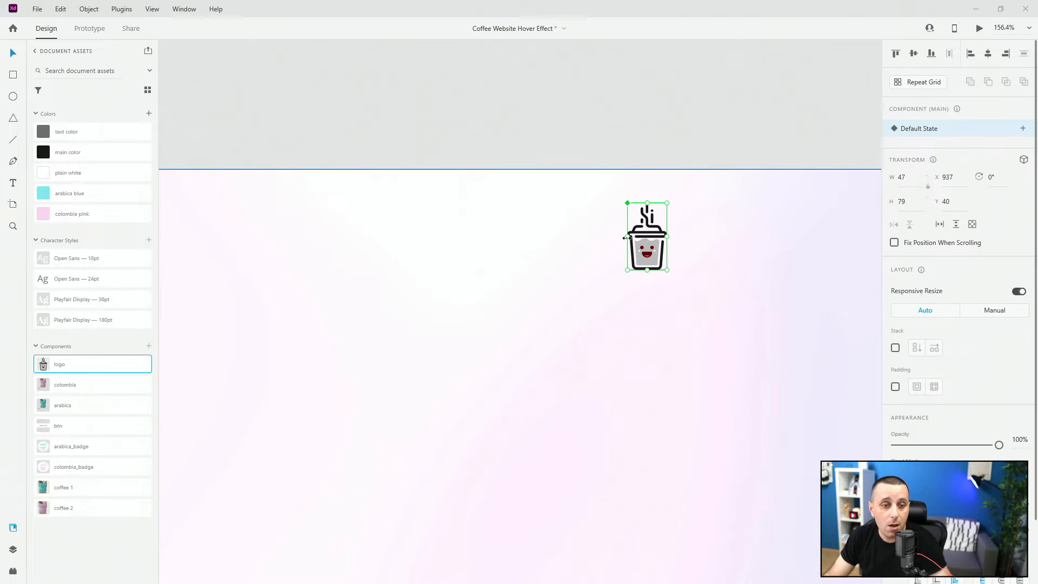
click(648, 235)
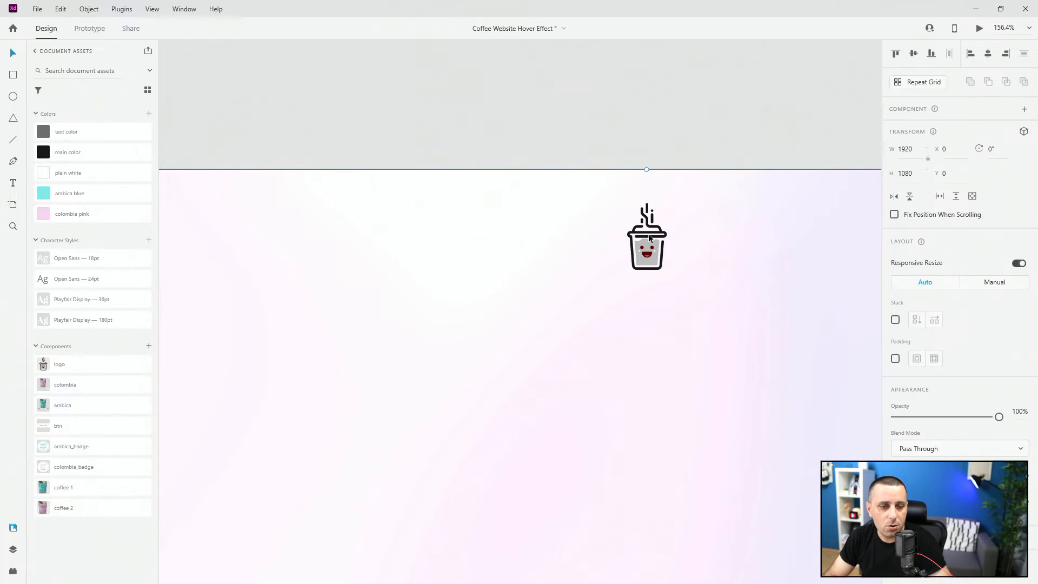
click(649, 241)
drag(649, 241, 648, 233)
scroll(495, 251, down, 1)
scroll(495, 257, down, 3)
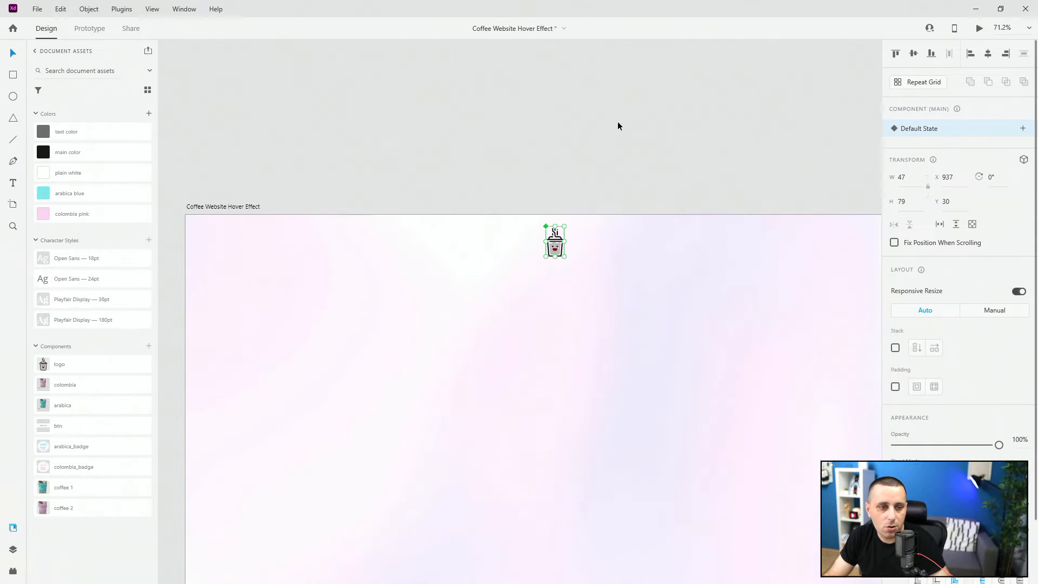
click(13, 183)
click(495, 305)
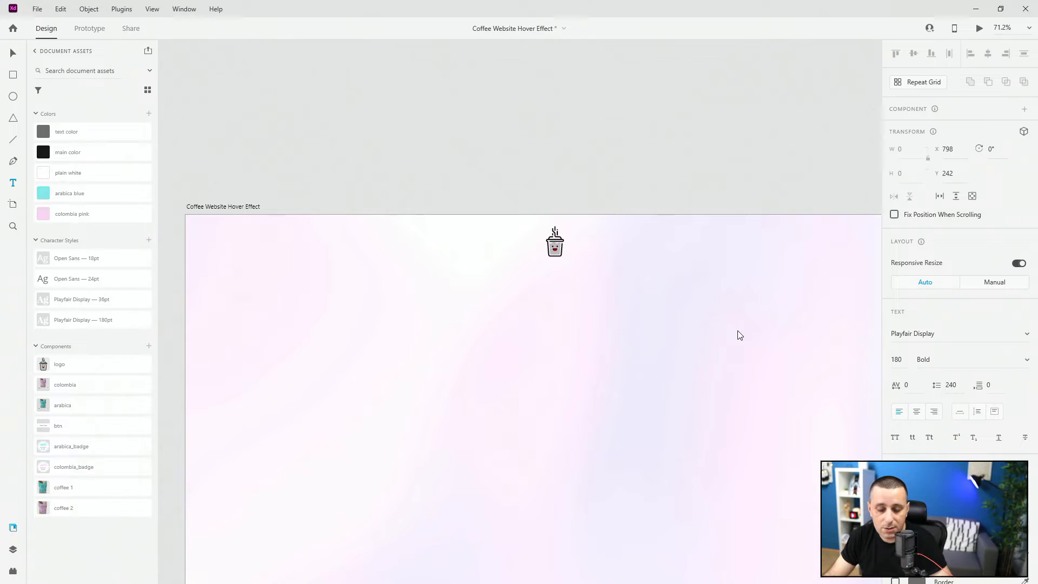
click(79, 283)
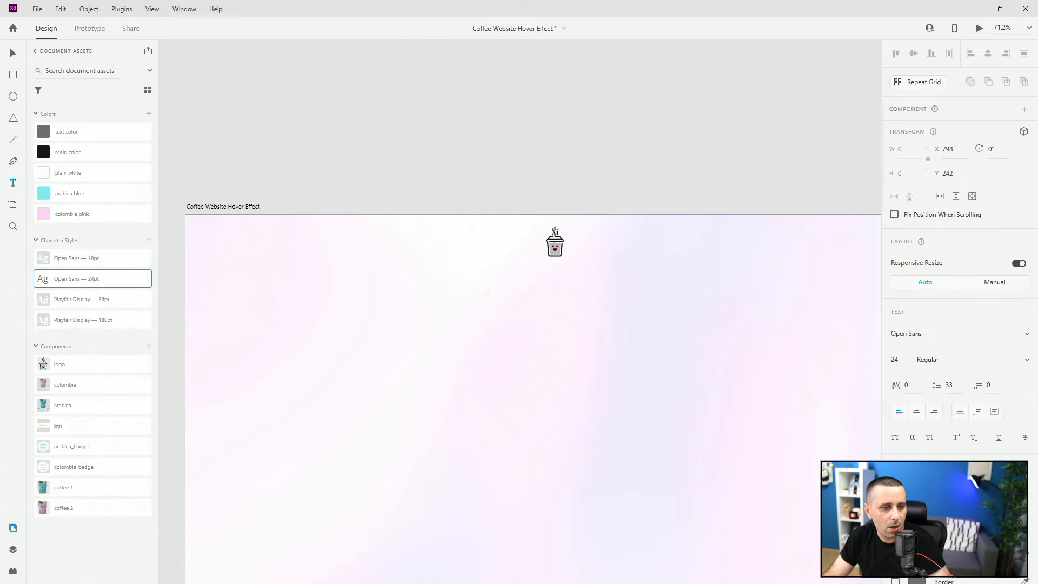
click(14, 549)
click(52, 110)
click(57, 98)
click(57, 104)
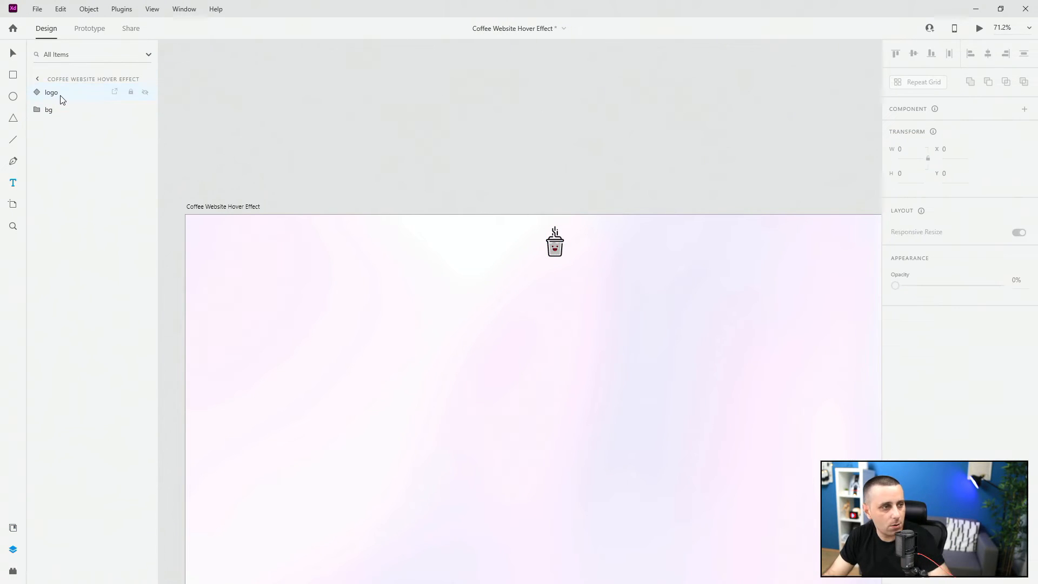
- Add the text "Blends" below the logo and apply the Open Sans 24pt character style to it
click(386, 284)
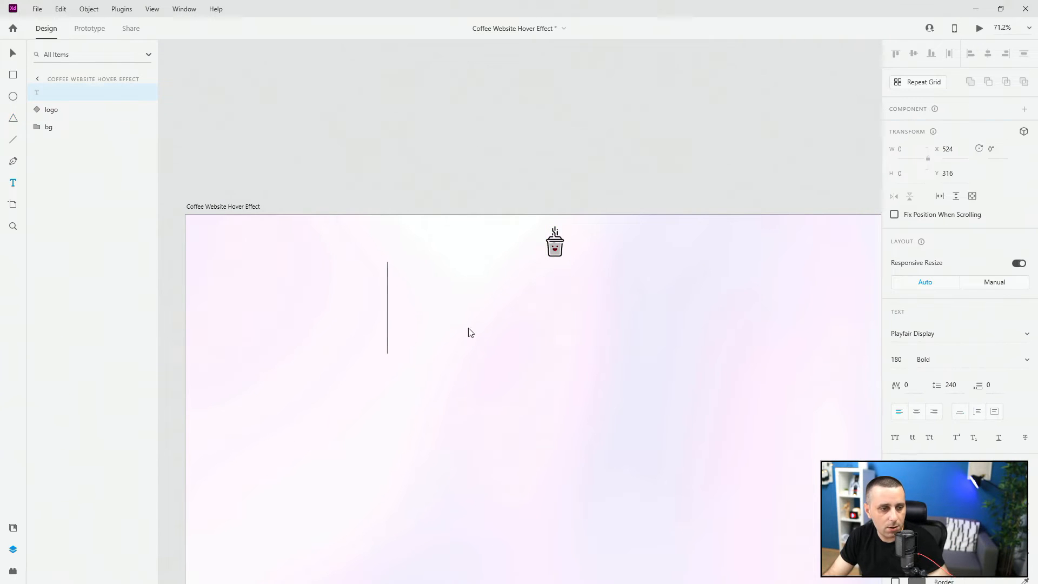
text(Blends)
key(ctrl+a)
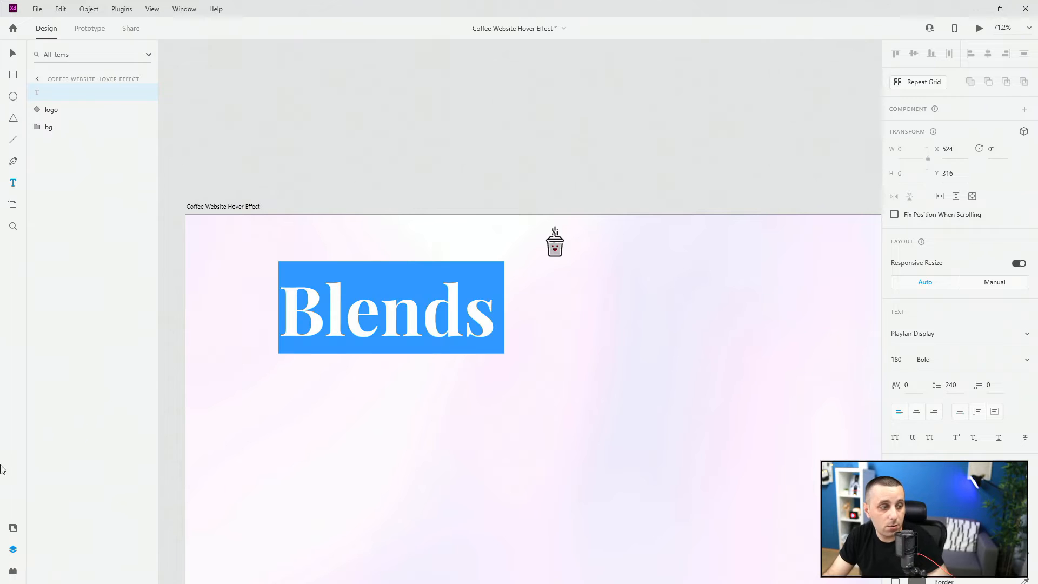
click(13, 528)
click(95, 286)
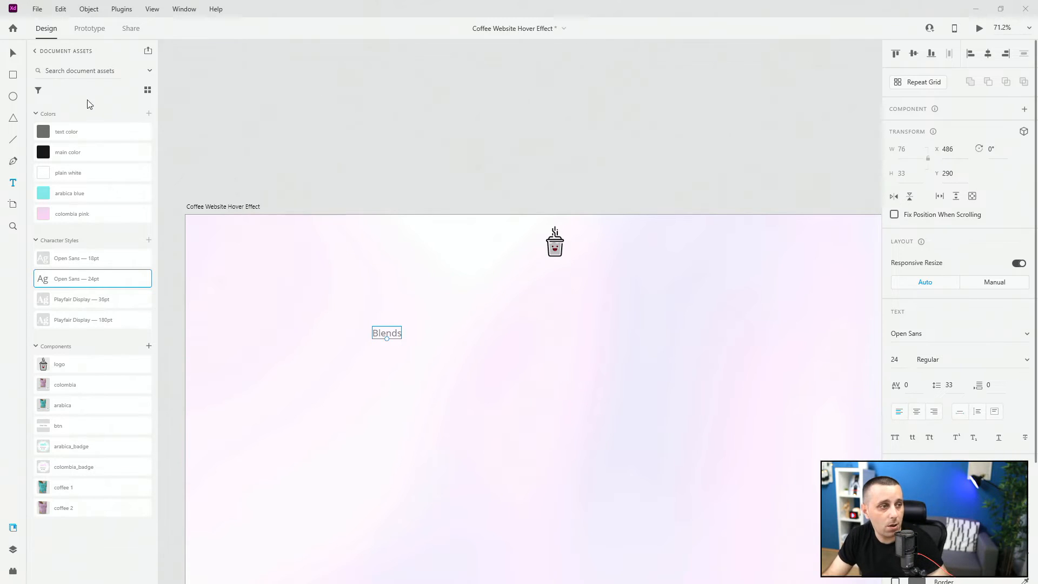
- Group the Blends text under the name nav and turn the group into a horizontal stack
click(19, 54)
click(395, 334)
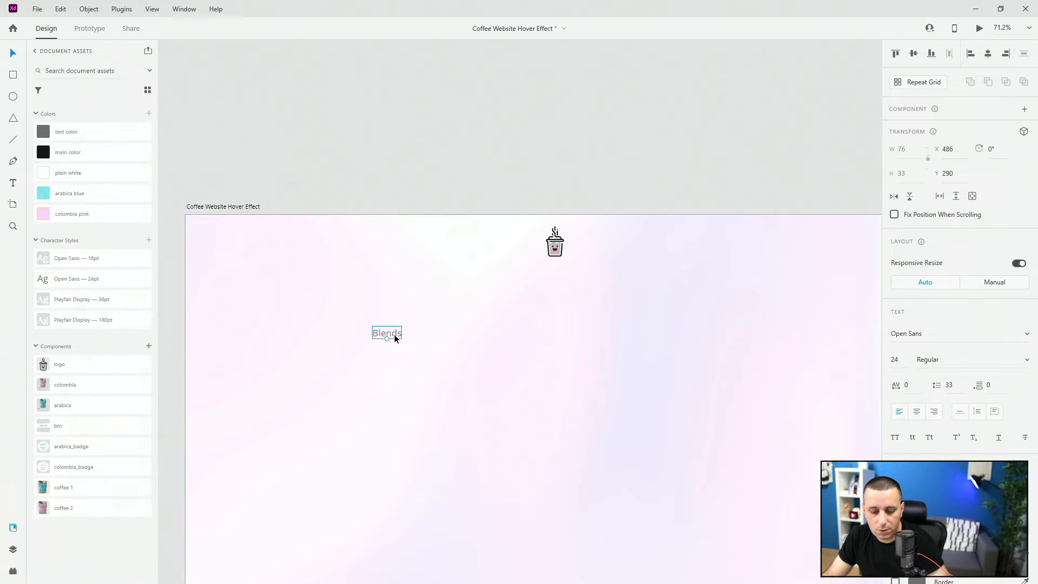
click(394, 332)
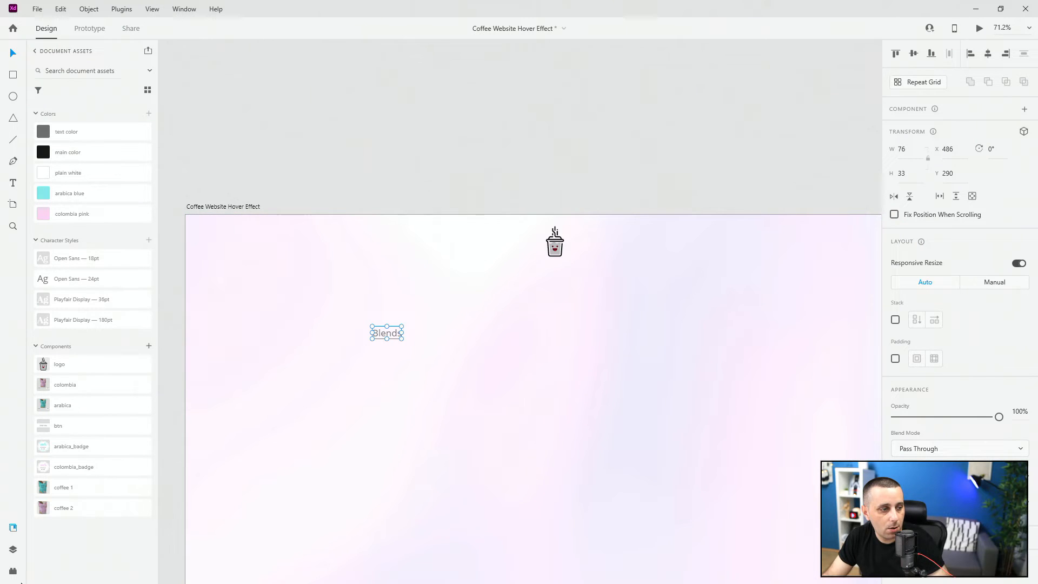
click(13, 549)
double_click(55, 92)
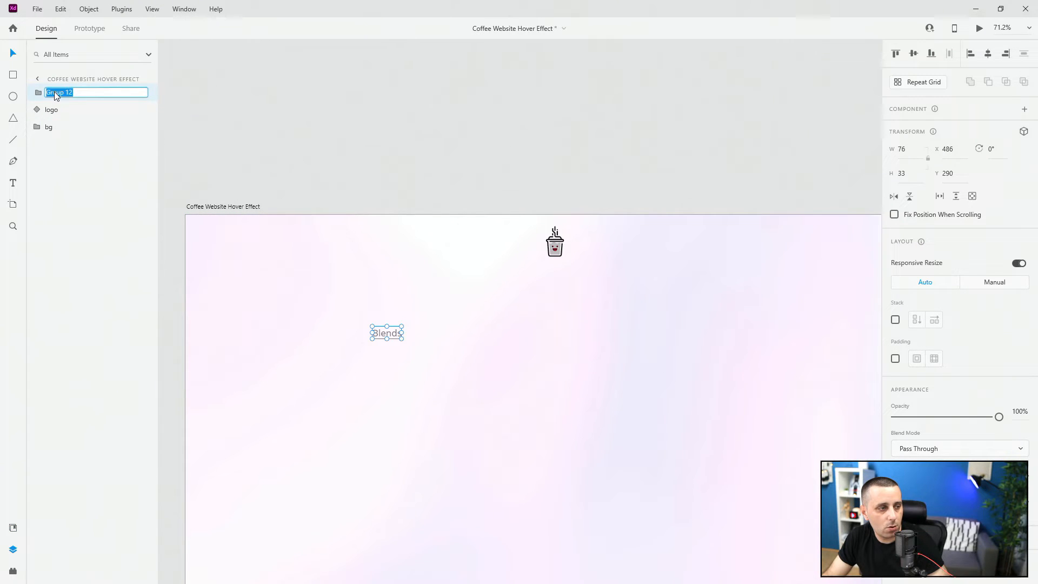
text(nav)
key(Return)
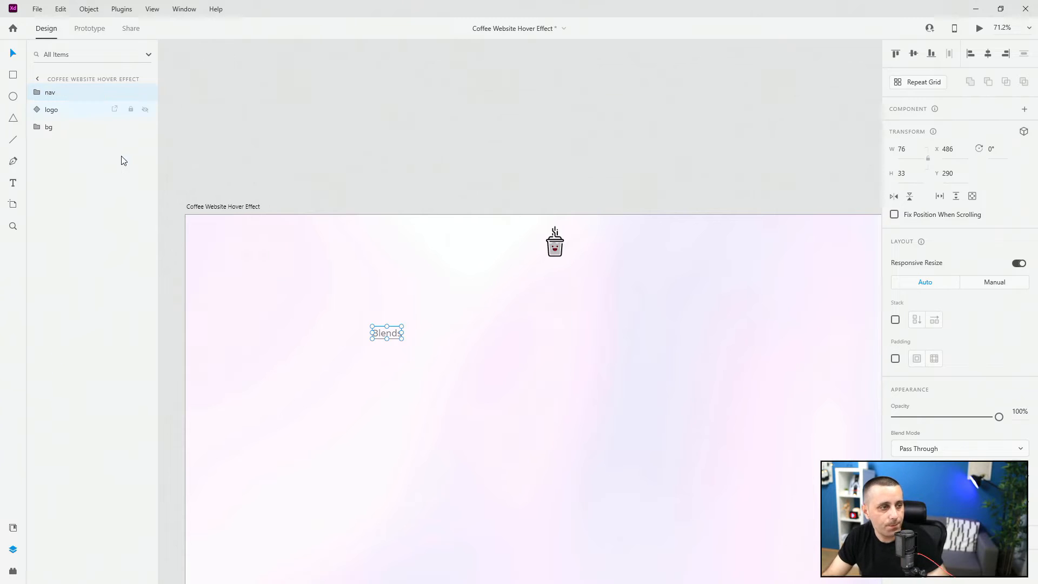
click(895, 319)
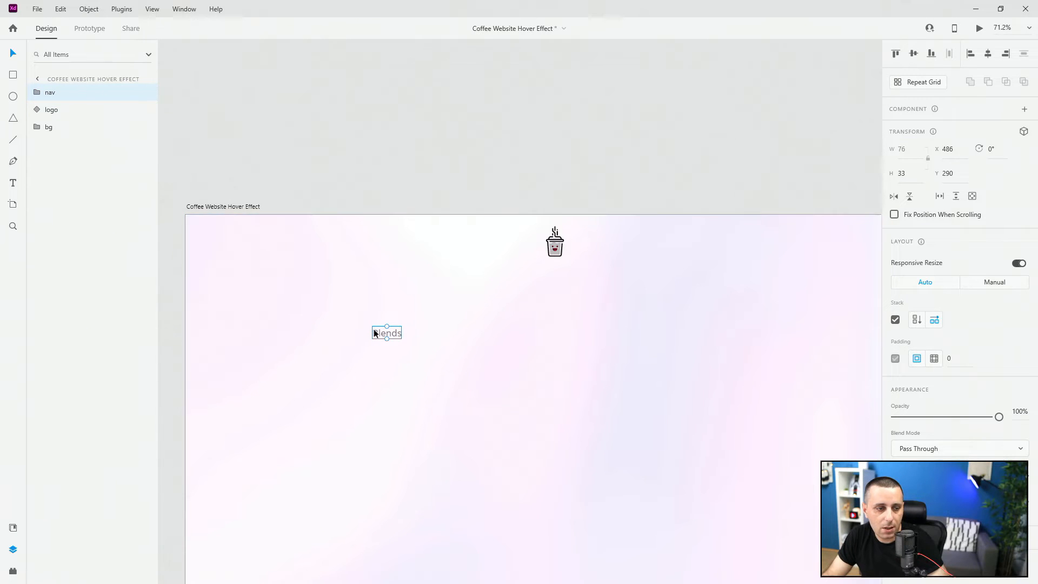
- Duplicate the Blends text inside the nav group and set the stack spacing to 60
click(37, 92)
key(ctrl+d)
click(65, 92)
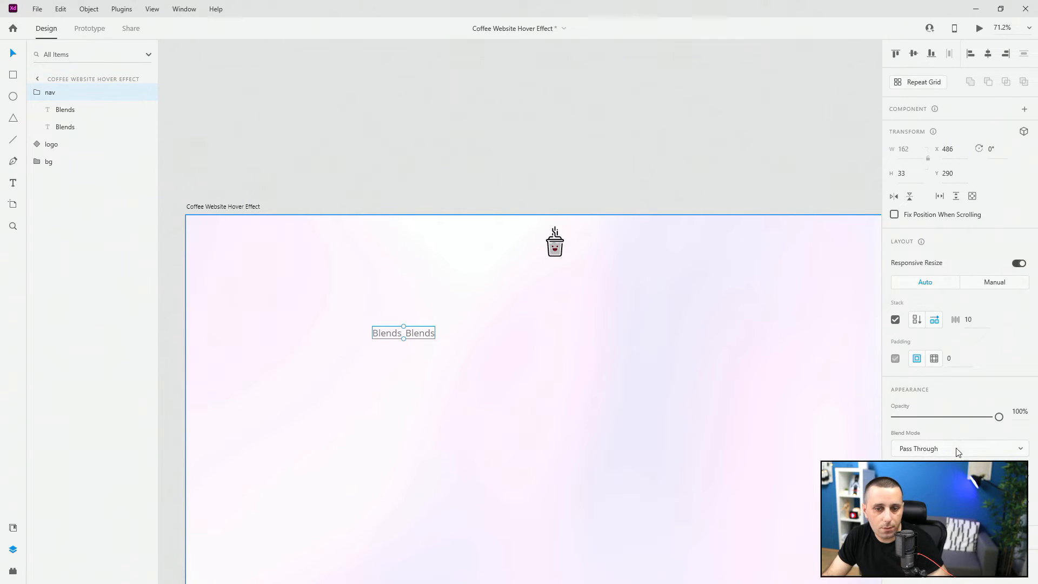
click(977, 319)
text(0)
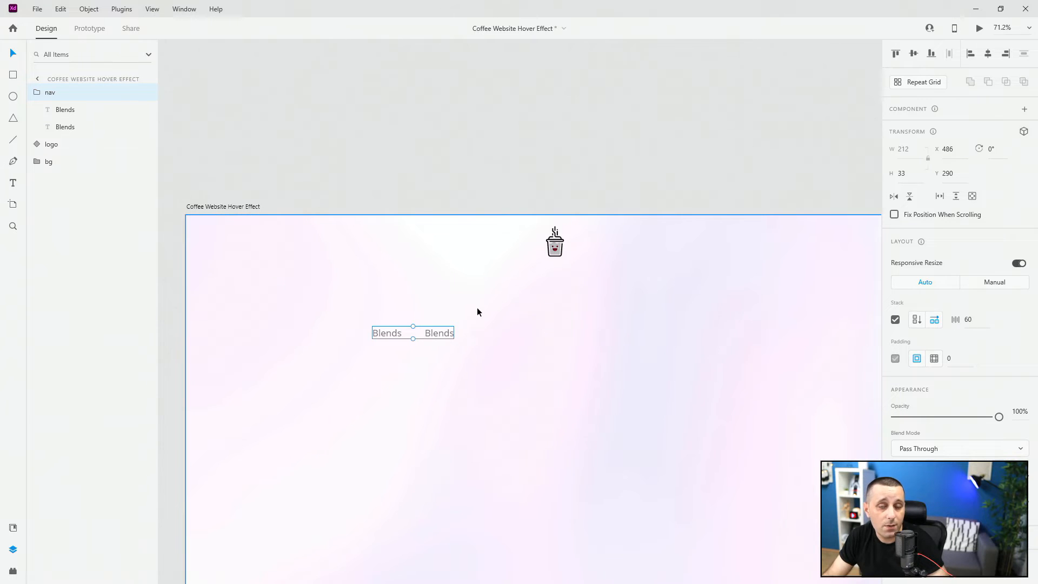
- Change the second Blends text in the nav stack to "Custom Flavor"
click(65, 127)
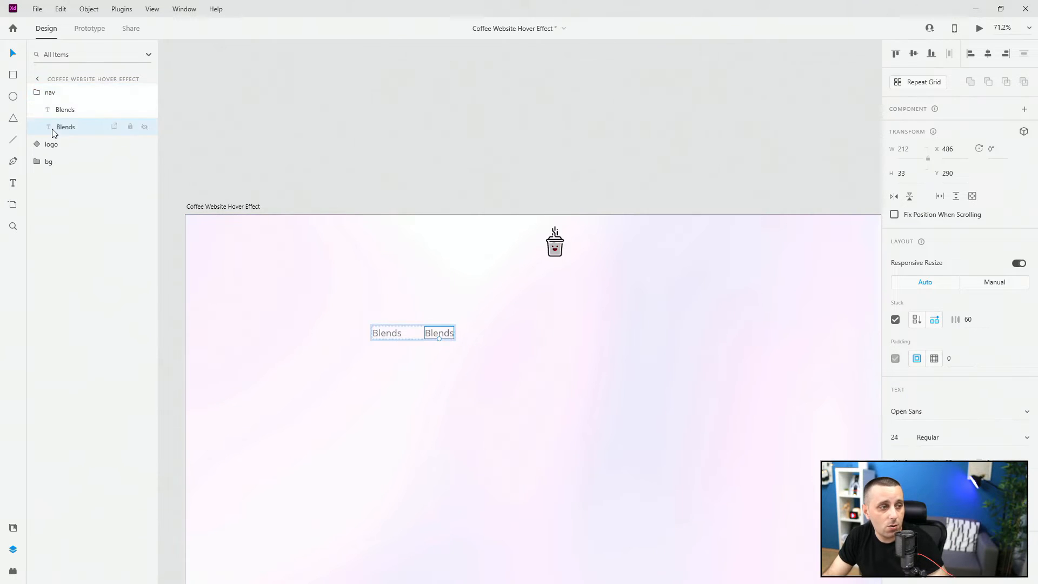
double_click(433, 332)
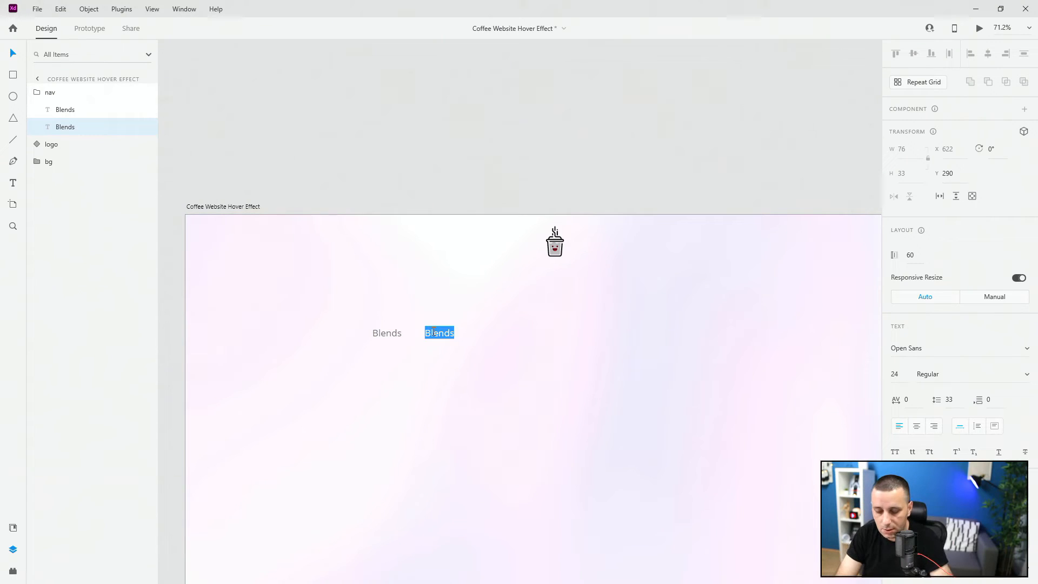
text(Custom F)
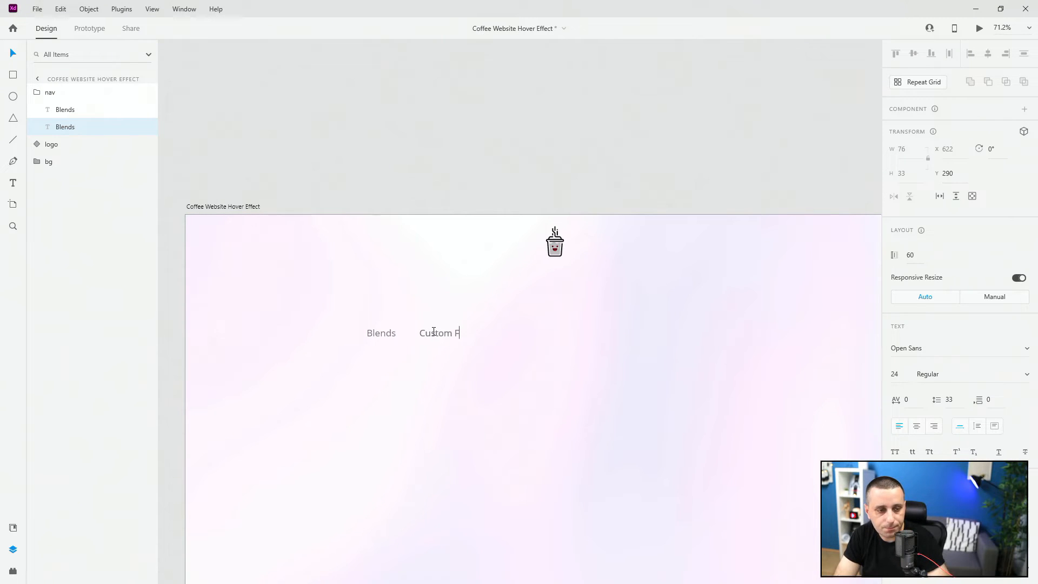
text(l)
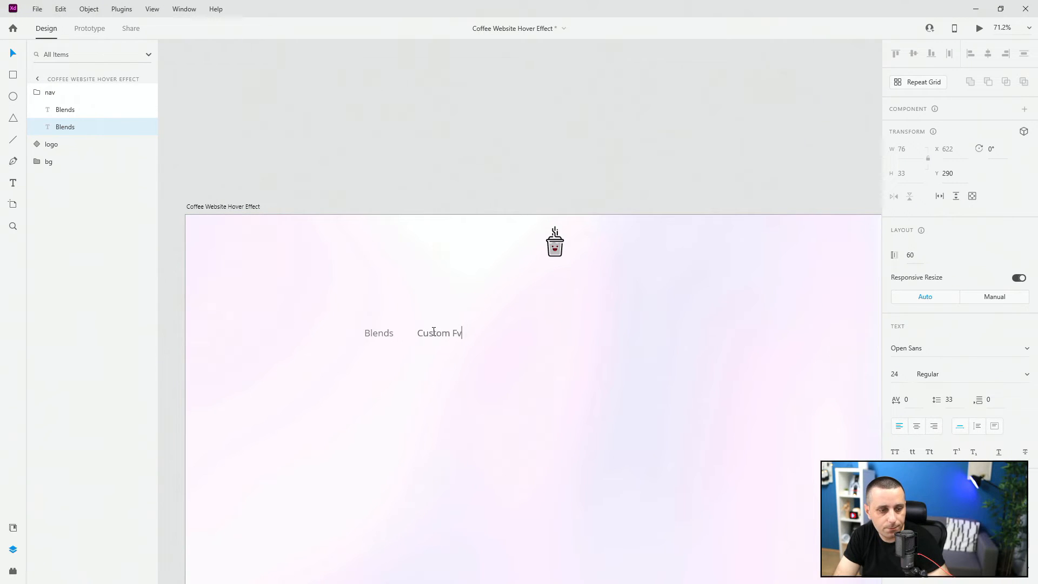
text(avor)
key(Escape)
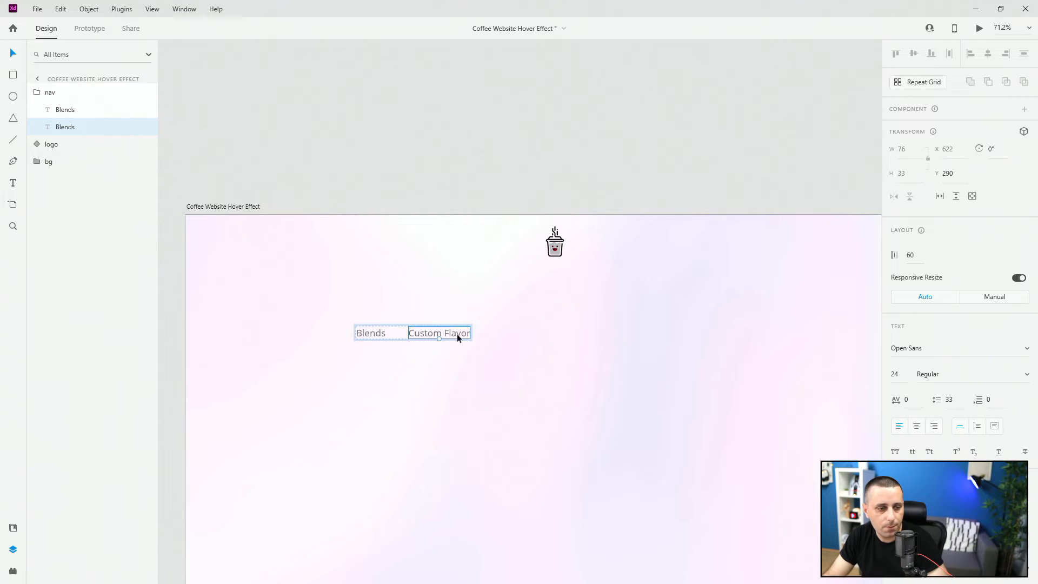
- Duplicate the Custom Flavor item and change the copy's text to "Chocolate"
key(ctrl+d)
double_click(521, 333)
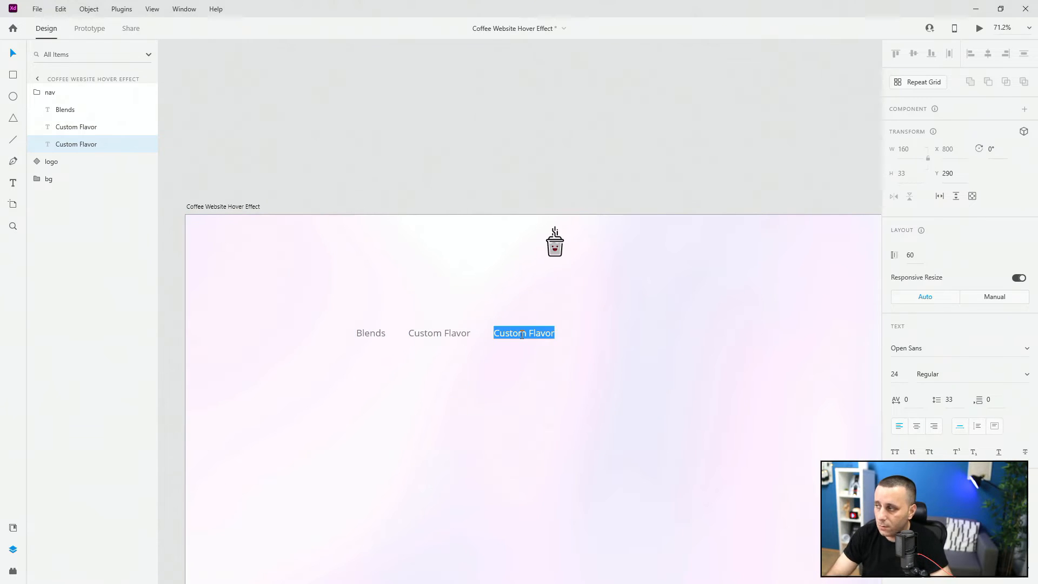
text(Chocolate)
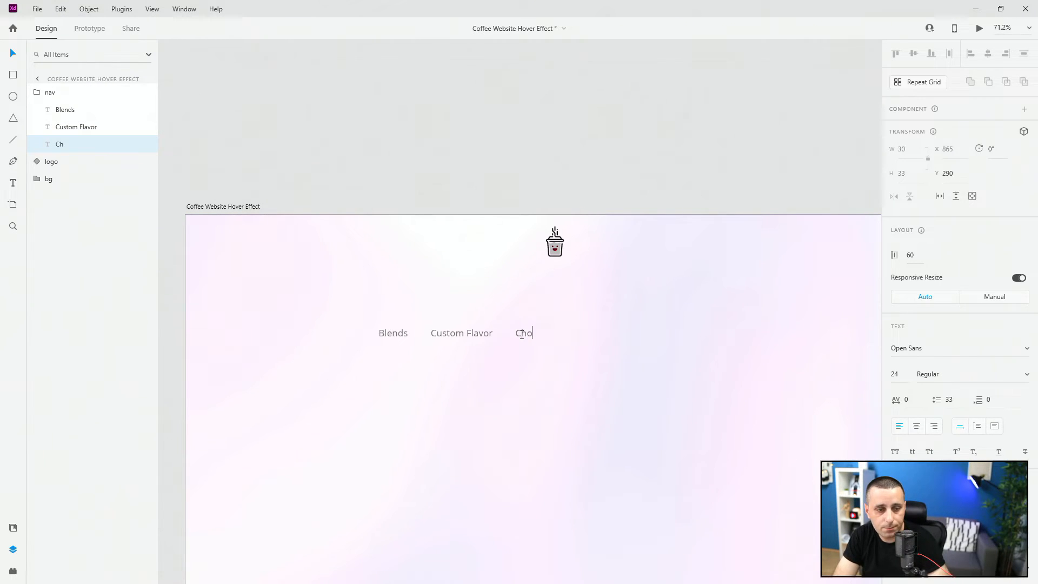
key(Escape)
- Duplicate the Chocolate item and change the copy's text to "Cookies"
key(ctrl+d)
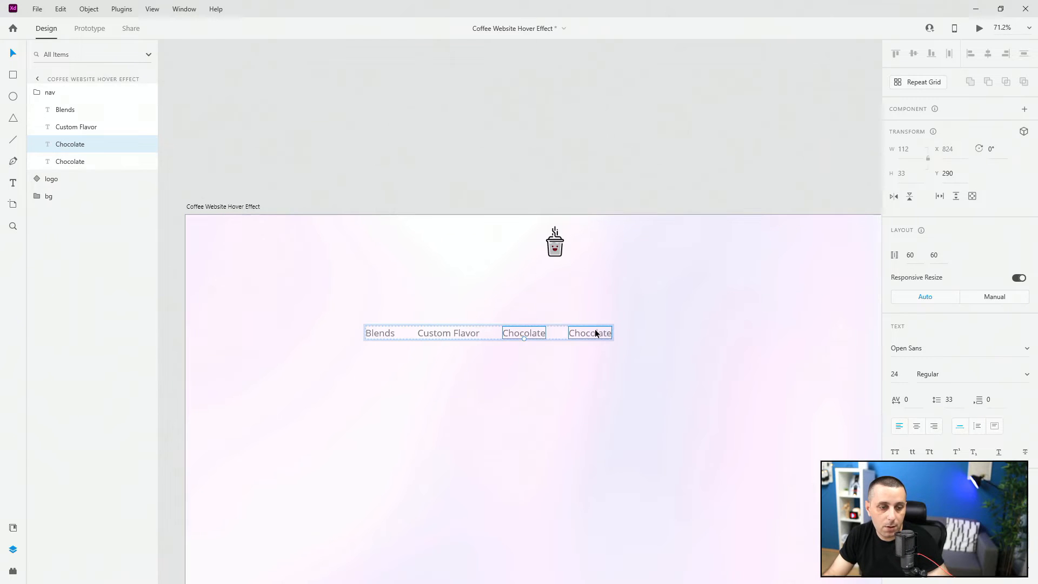
double_click(589, 331)
text(Cookies)
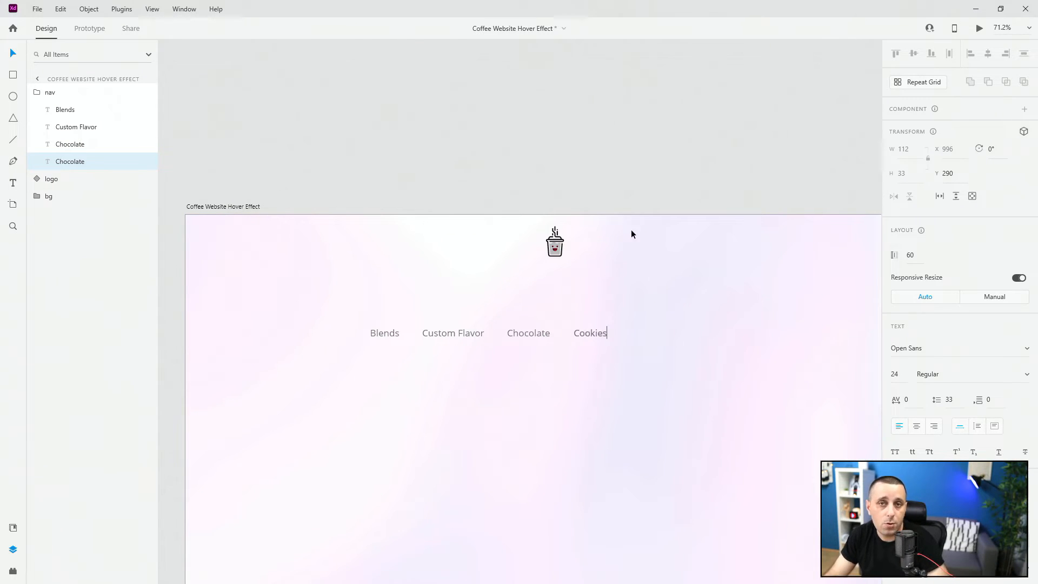
key(Escape)
- Duplicate the Cookies item and change the copy's text to "Contact Us"
key(ctrl+d)
double_click(648, 332)
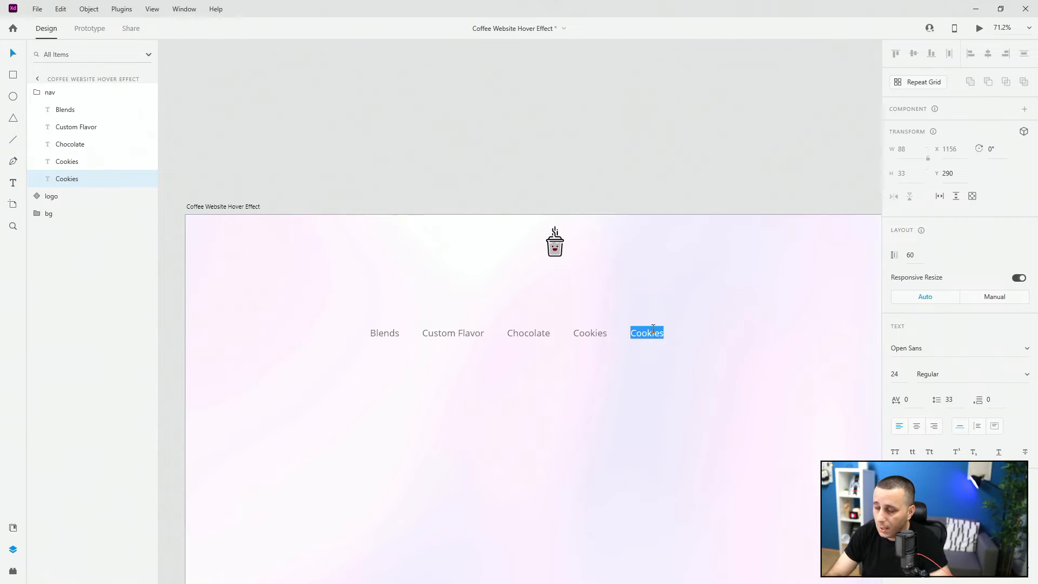
text(Contact Us)
key(Escape)
- Center the nav group horizontally on the artboard and move it up to Y 129, just below the logo
click(49, 92)
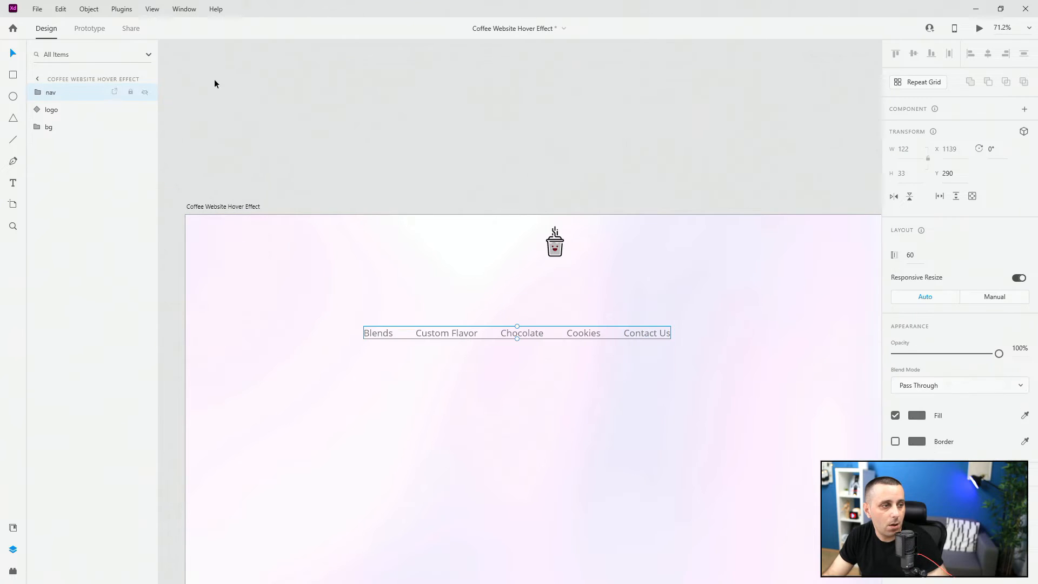
click(987, 53)
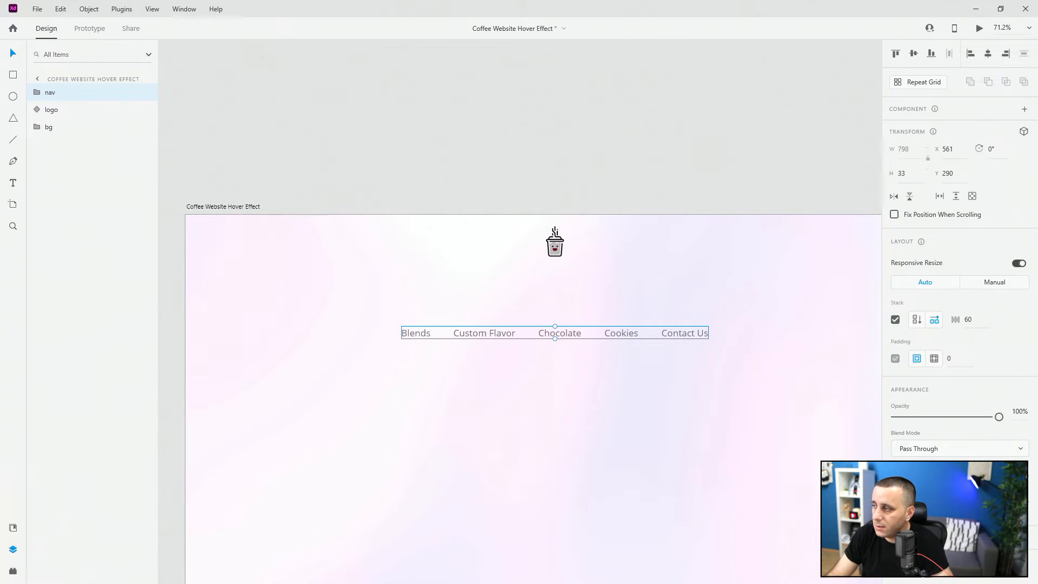
drag(569, 334, 566, 271)
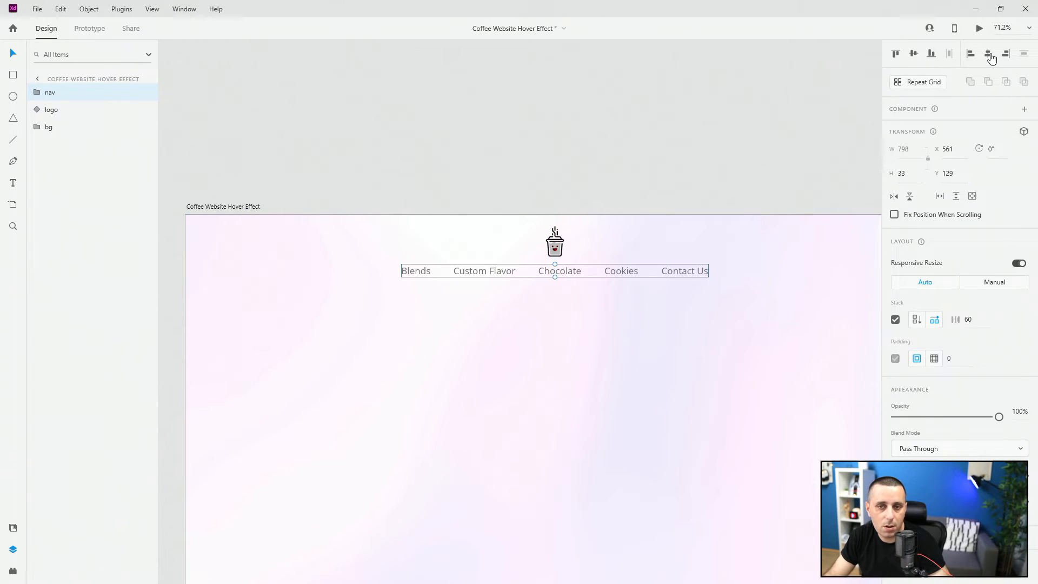
- Move the logo layer above the nav group in the layer order
click(555, 242)
click(51, 92)
click(75, 109)
drag(76, 107, 76, 86)
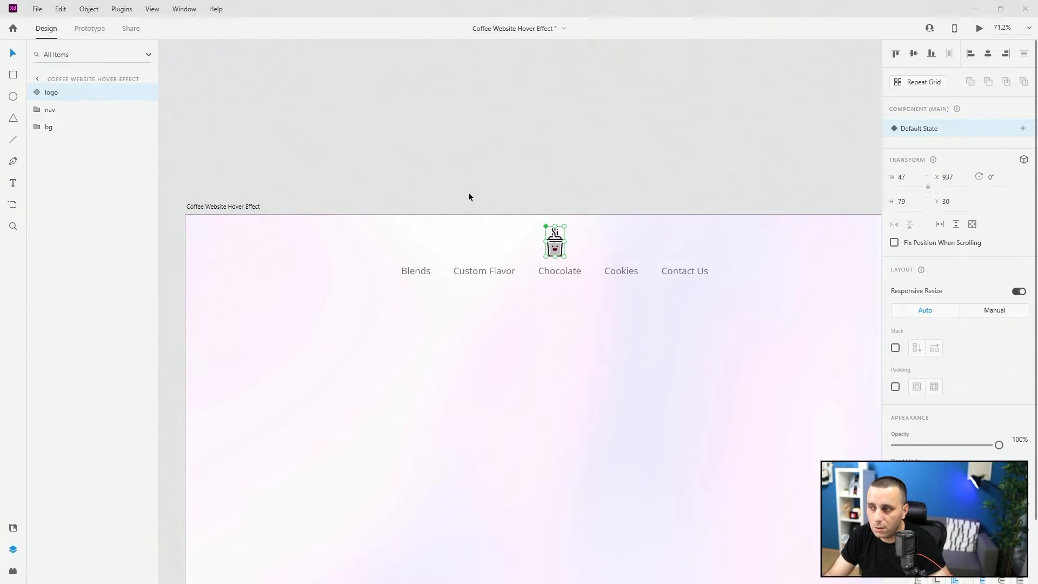
- Group the logo with the nav group and name the new group navigation
shift+click(60, 108)
key(ctrl+g)
double_click(61, 92)
text(na)
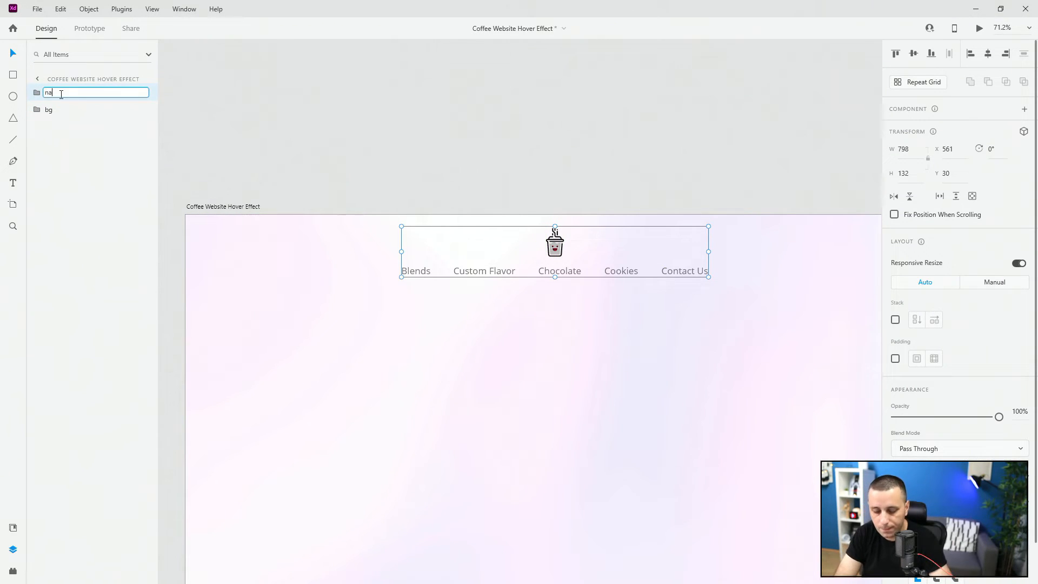
text(vigation)
key(Return)
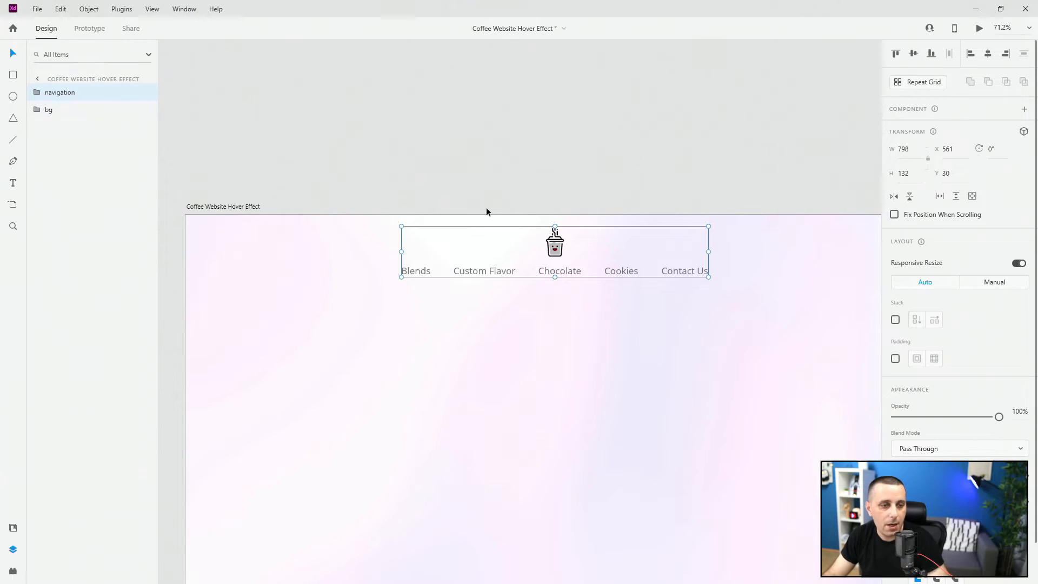
- Select the Coffee Website Hover Effect artboard and divide its 1920 width by 2 in Calculator
click(587, 188)
key(ctrl+0)
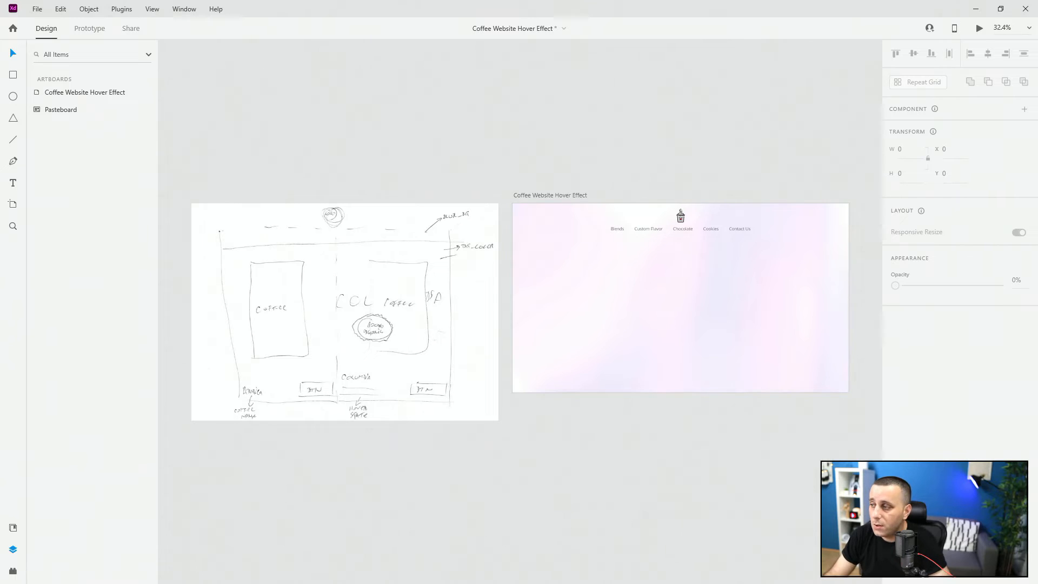
scroll(783, 264, up, 5)
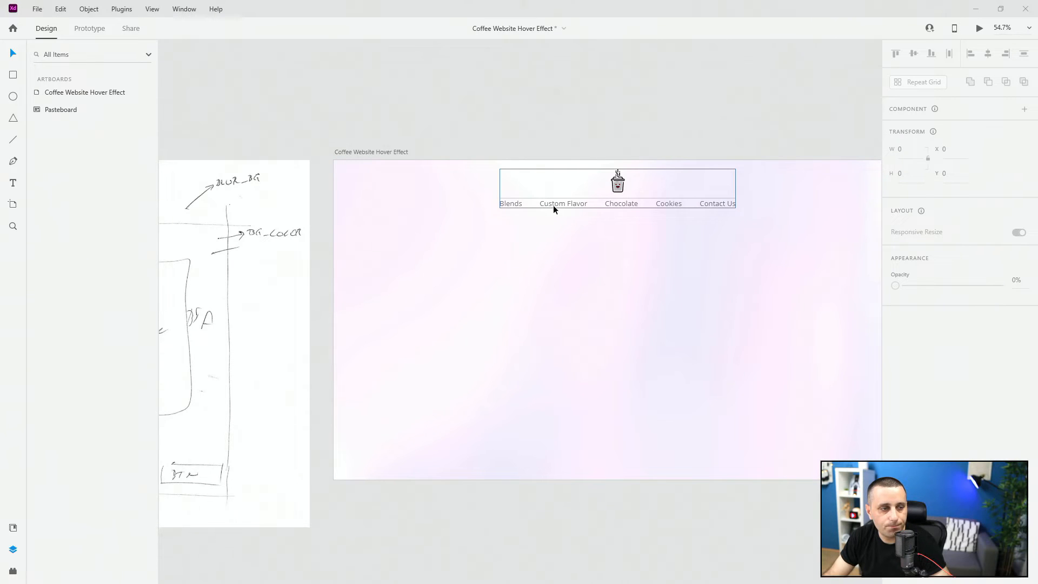
click(351, 152)
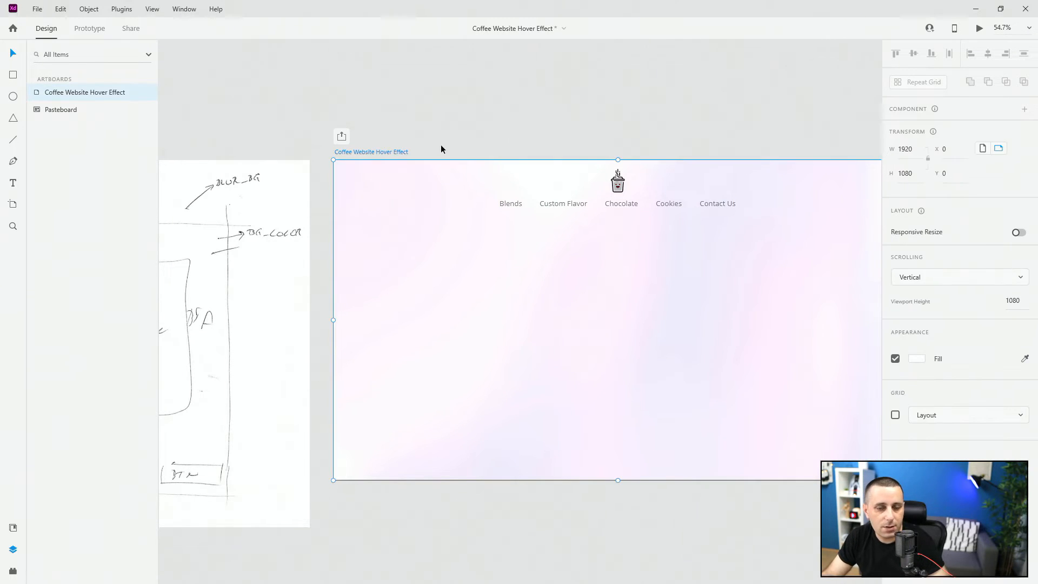
key(ctrl+0)
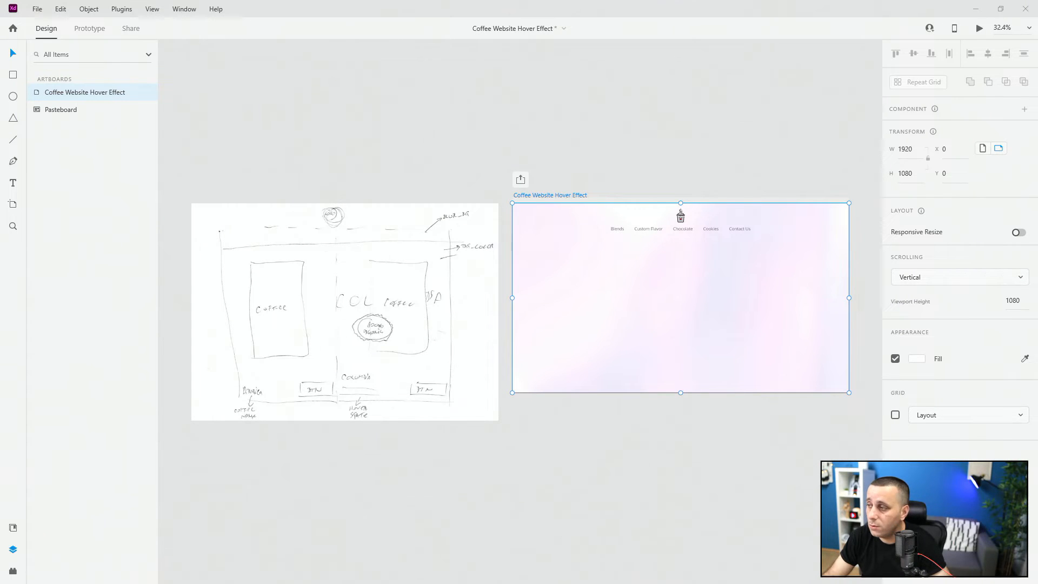
drag(1037, 157, 392, 141)
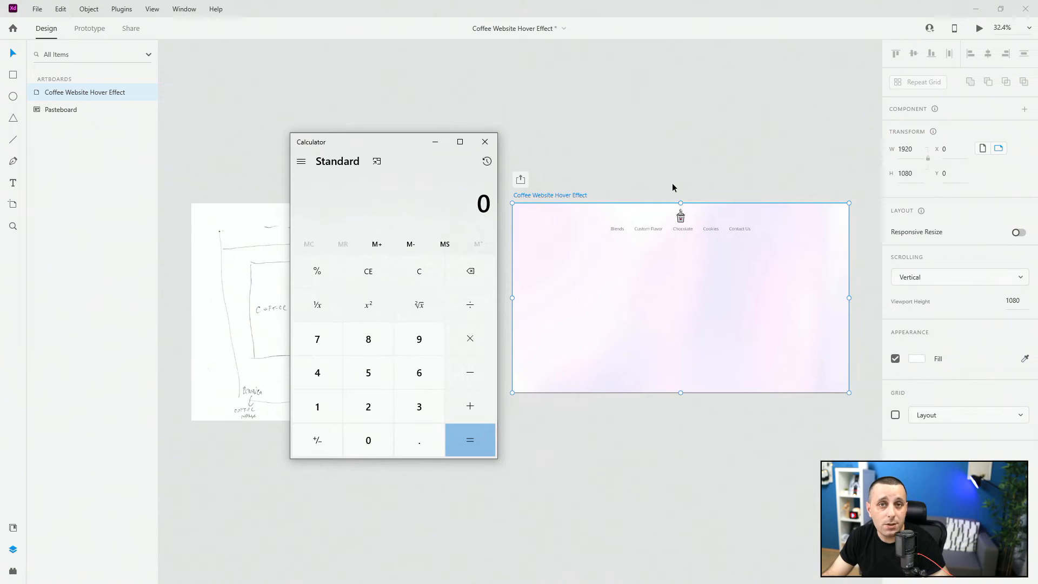
text(1920)
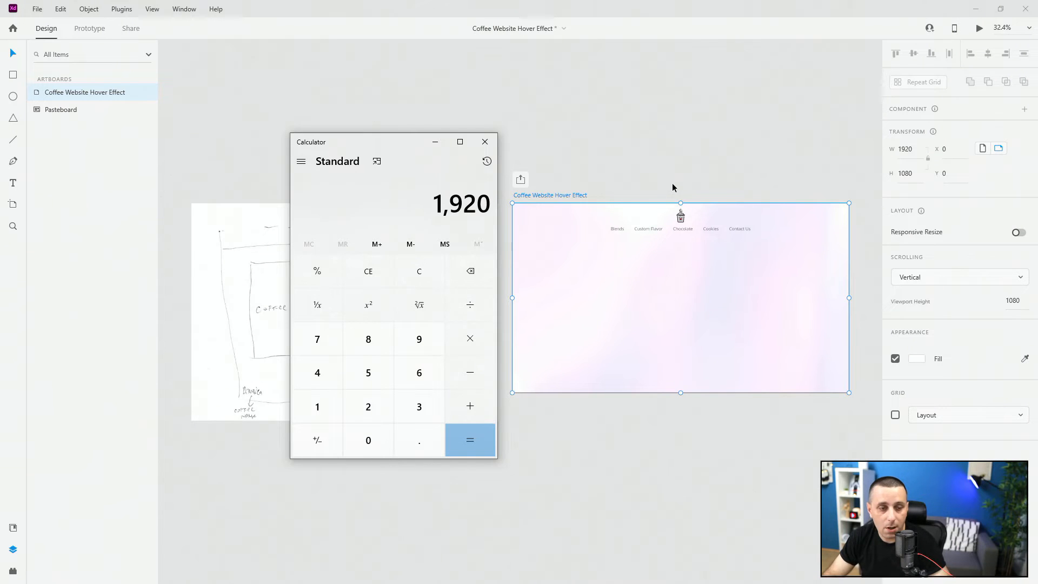
text(/2)
key(Return)
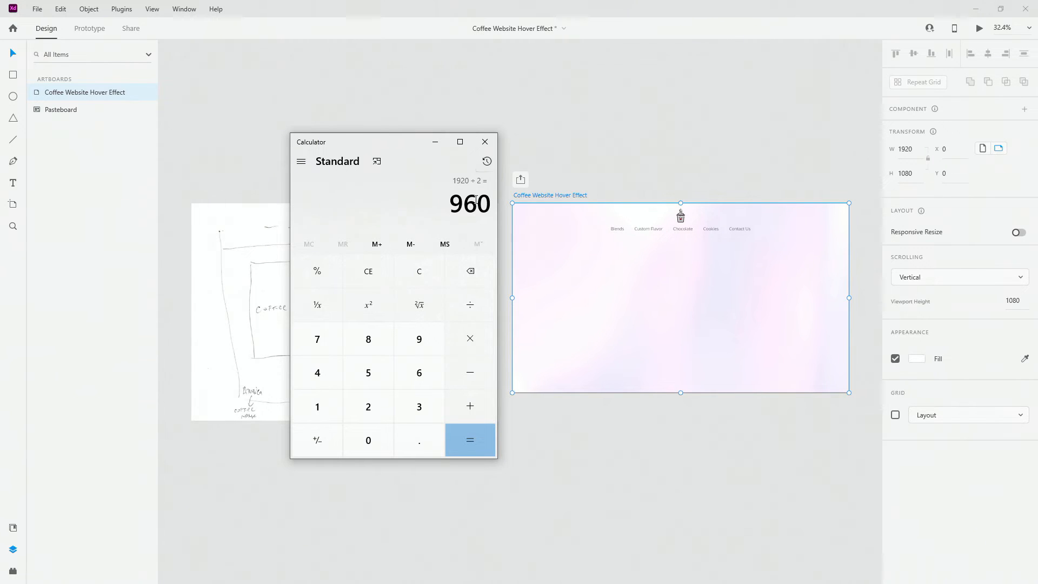
click(485, 141)
- Draw a rectangle about 606 by 559 in the artboard's lower-left area and name it arabica_color
click(13, 75)
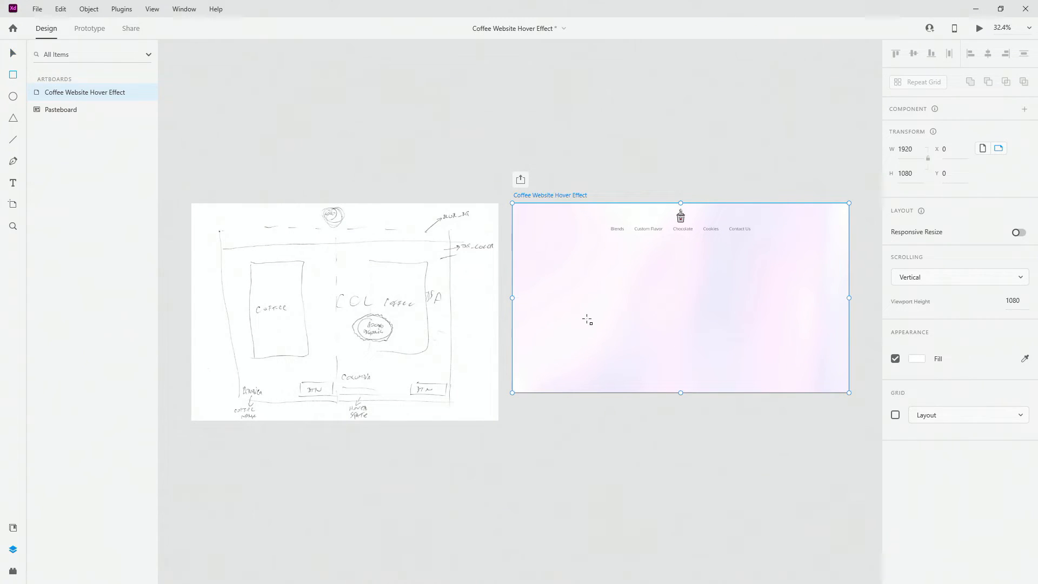
drag(521, 271, 628, 369)
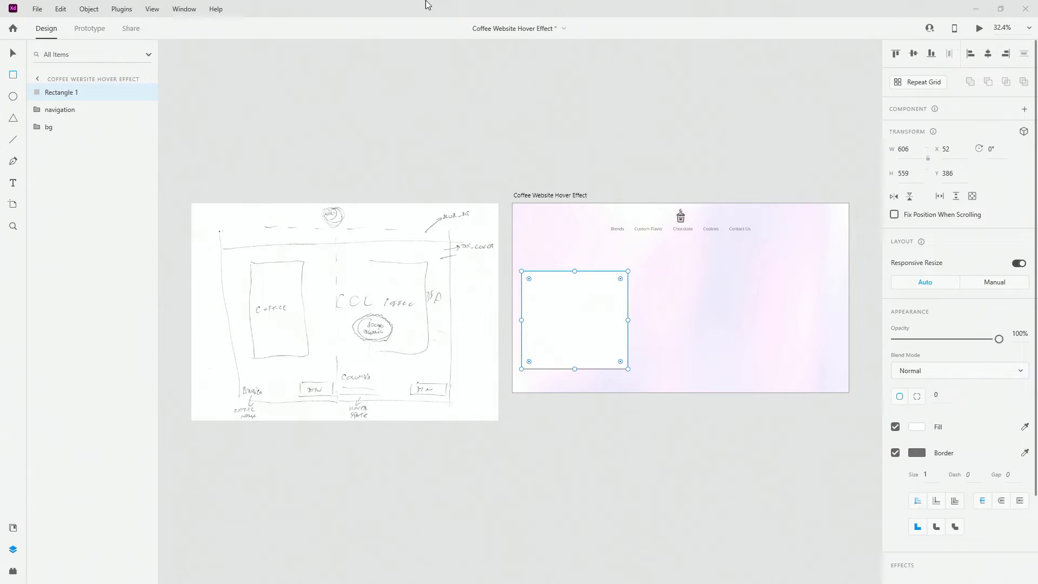
click(14, 54)
double_click(65, 95)
text(ara)
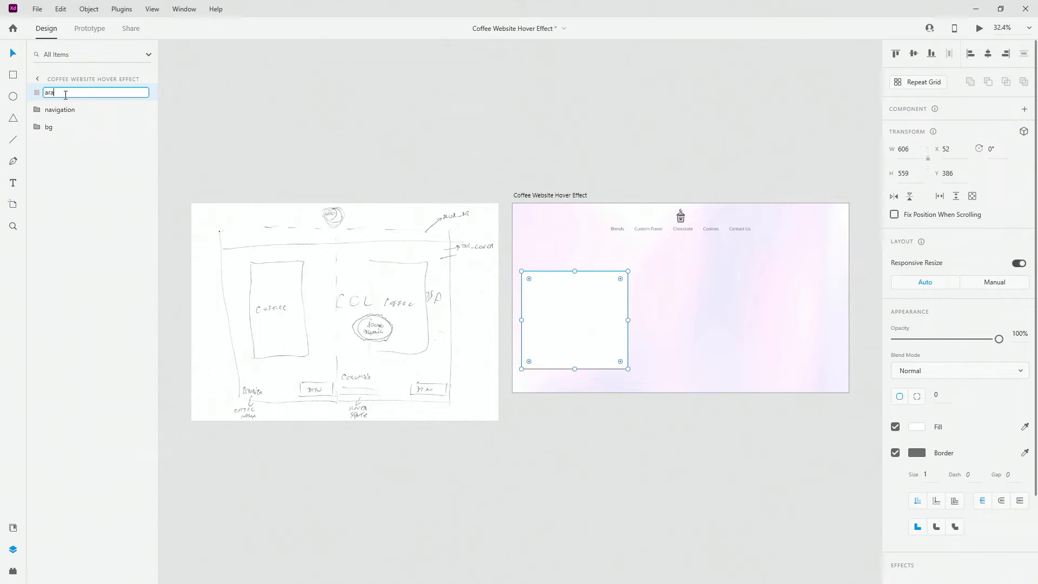
text(bica_color)
key(Return)
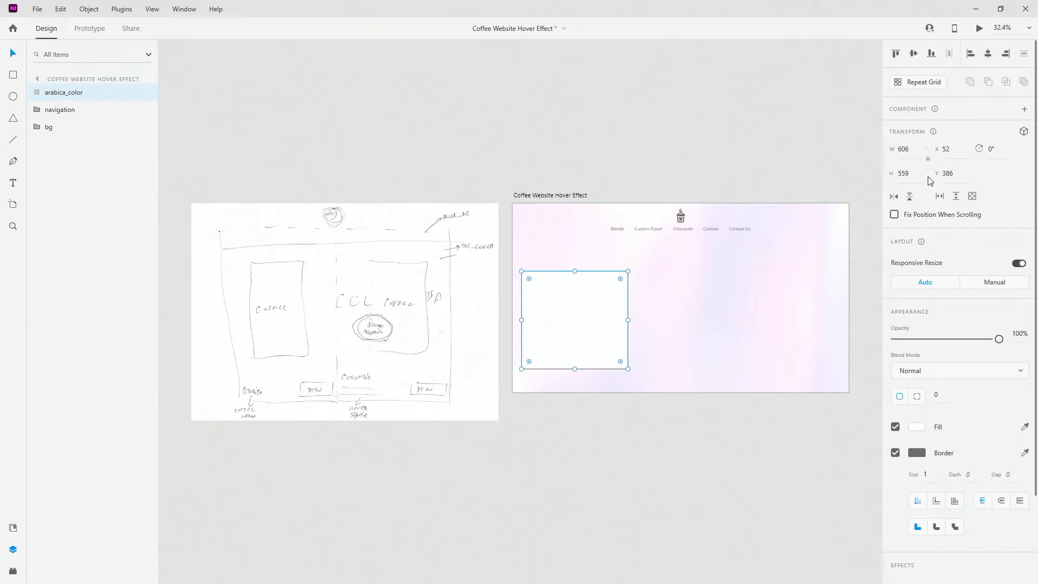
- Resize arabica_color to 960 by 888 and move it to the artboard's bottom-left corner at X 0, Y 192
text(960)
key(Return)
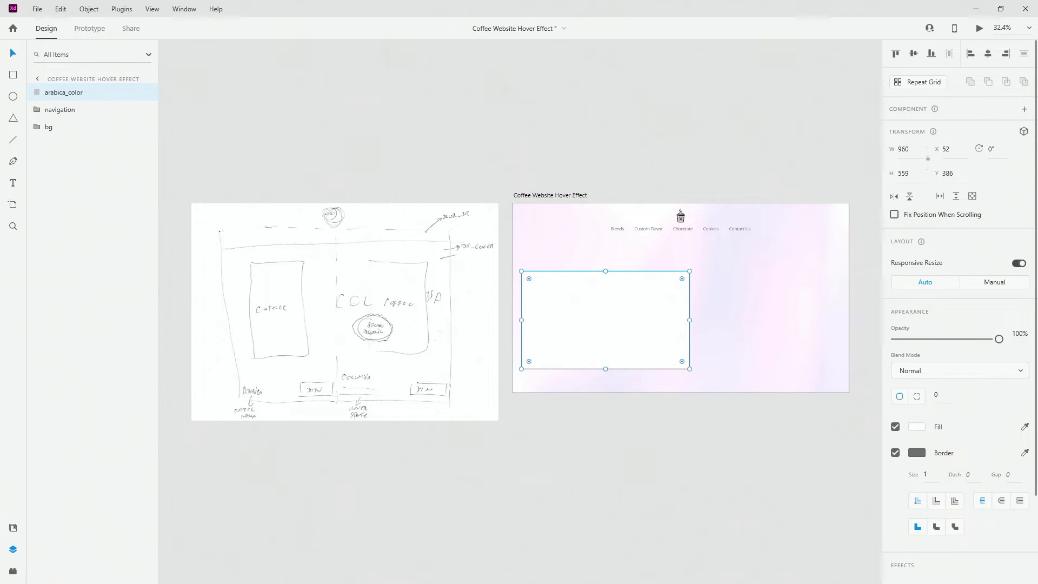
click(907, 174)
text(888)
key(Return)
drag(623, 300, 614, 271)
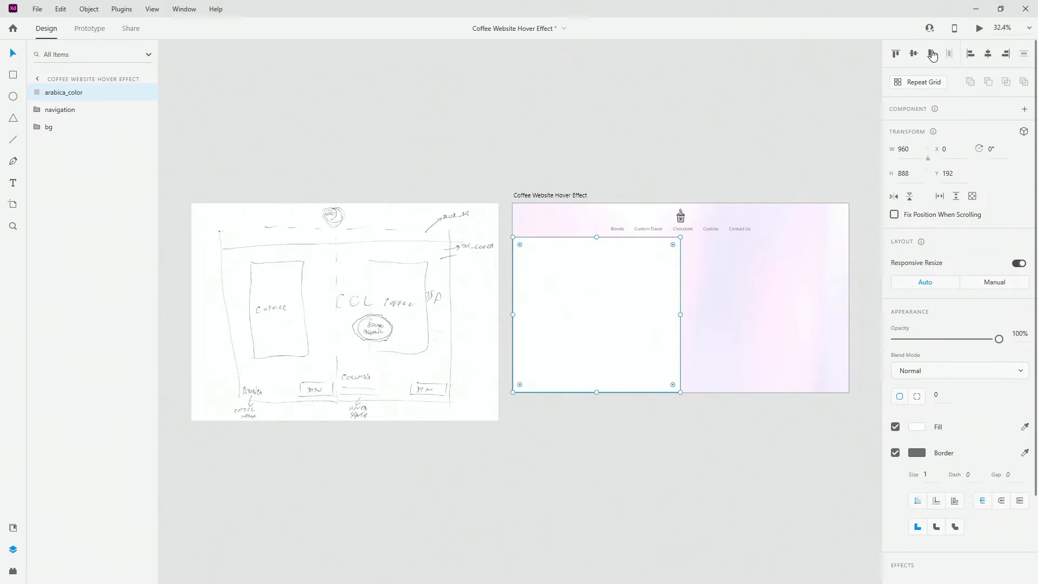
- Remove the border from the arabica_color rectangle and fill it with the arabica blue document color
click(895, 453)
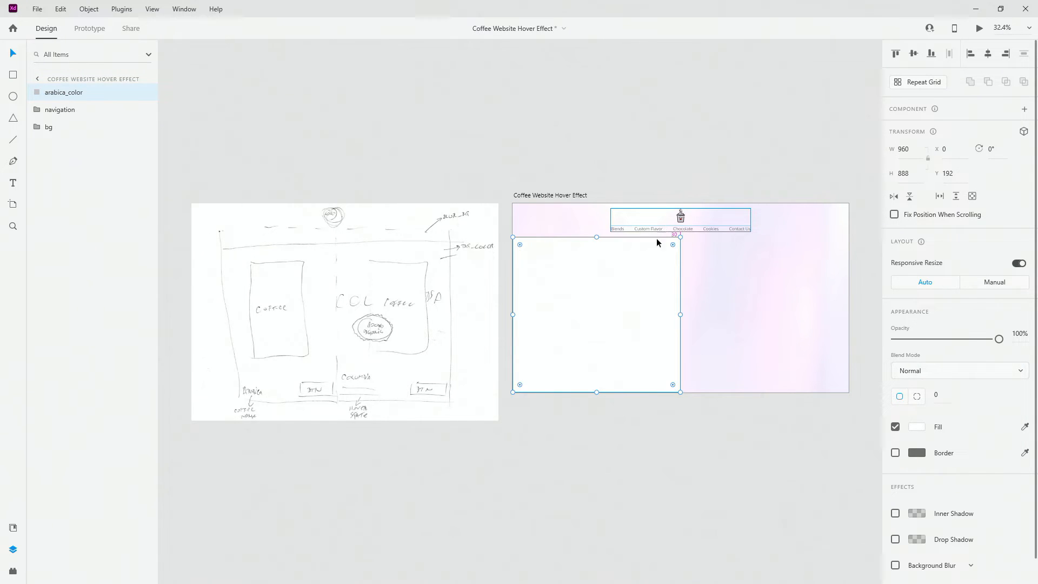
scroll(663, 228, up, 5)
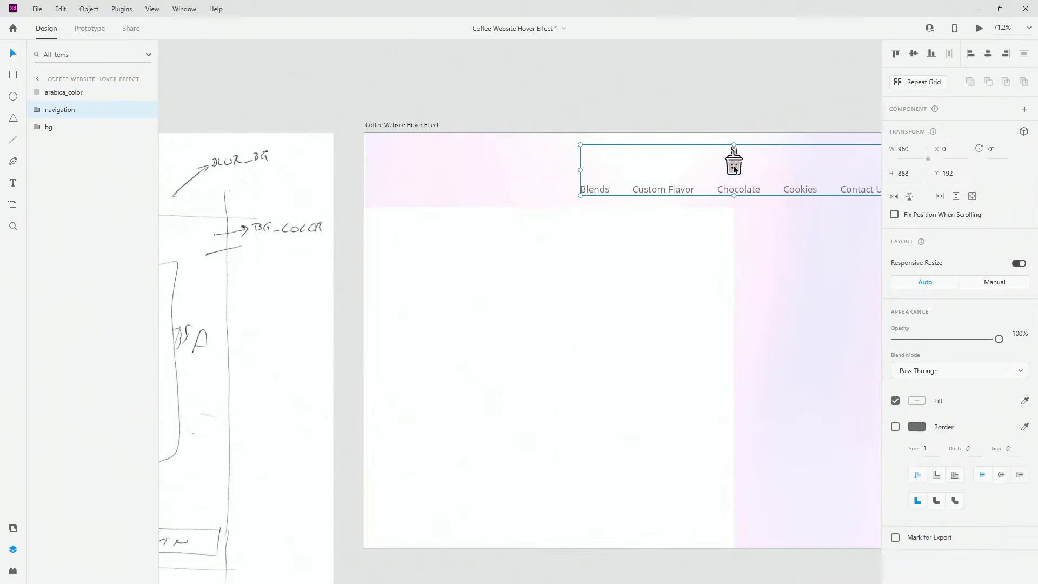
click(728, 194)
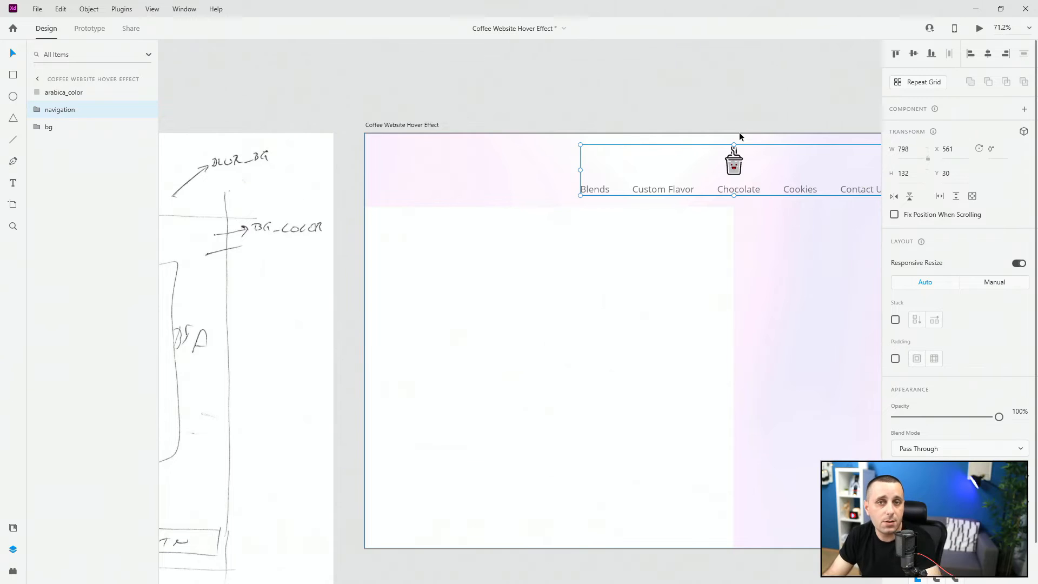
click(540, 261)
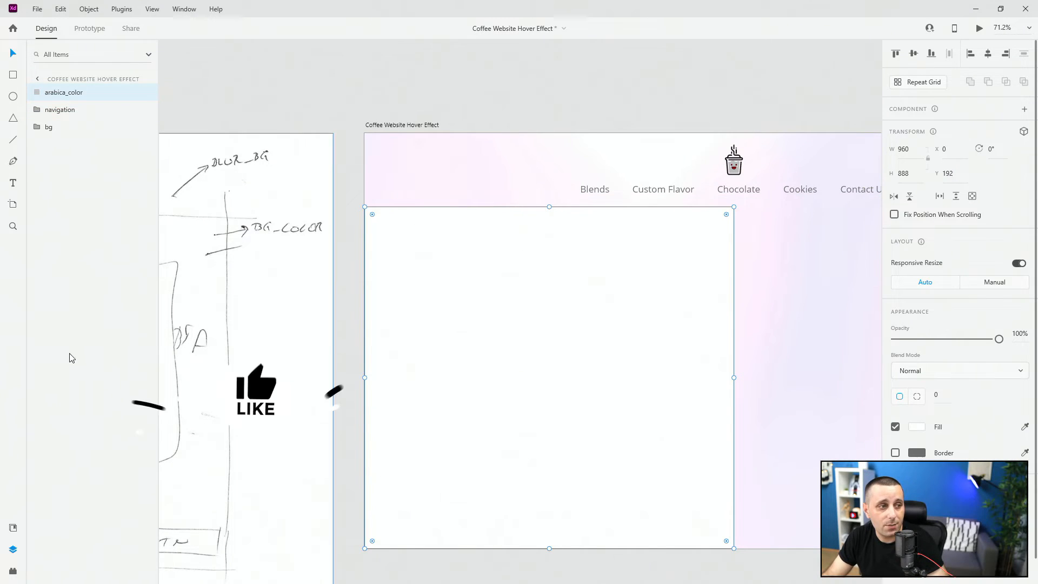
click(13, 526)
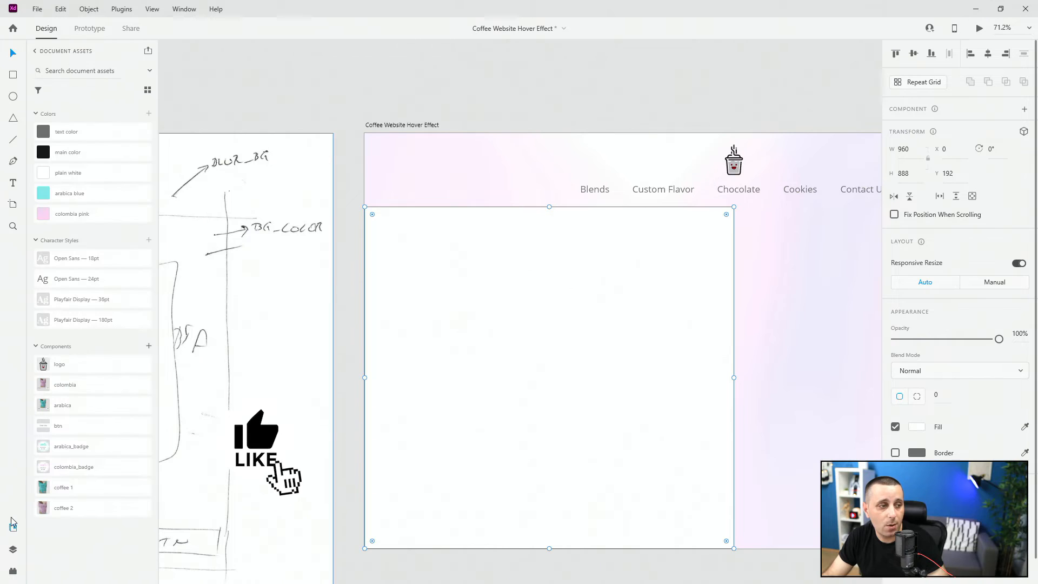
click(84, 195)
- Duplicate the blue rectangle flush with the artboard's right edge and fill the copy with colombia pink
scroll(375, 209, down, 5)
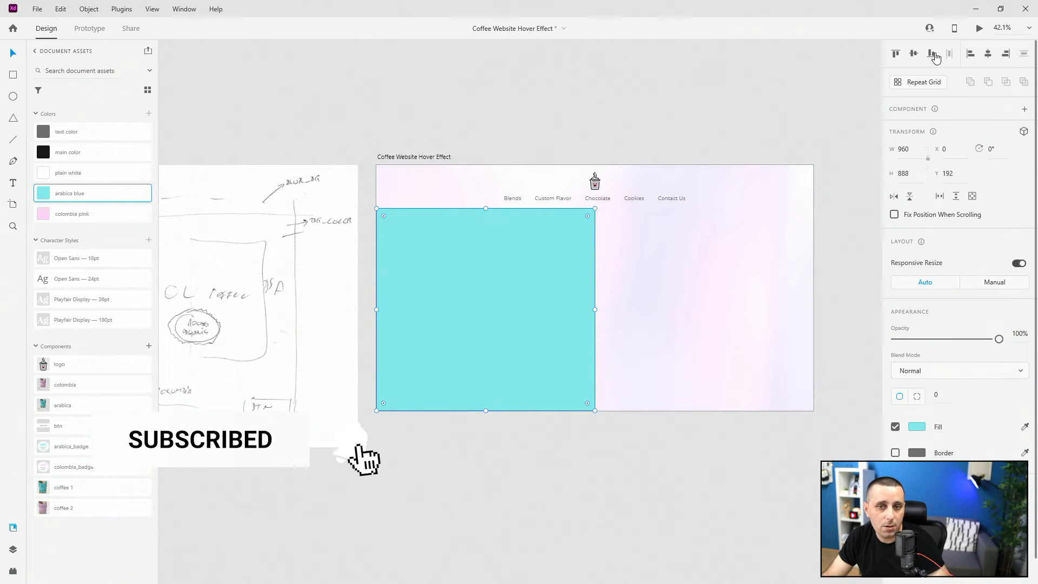
click(1005, 53)
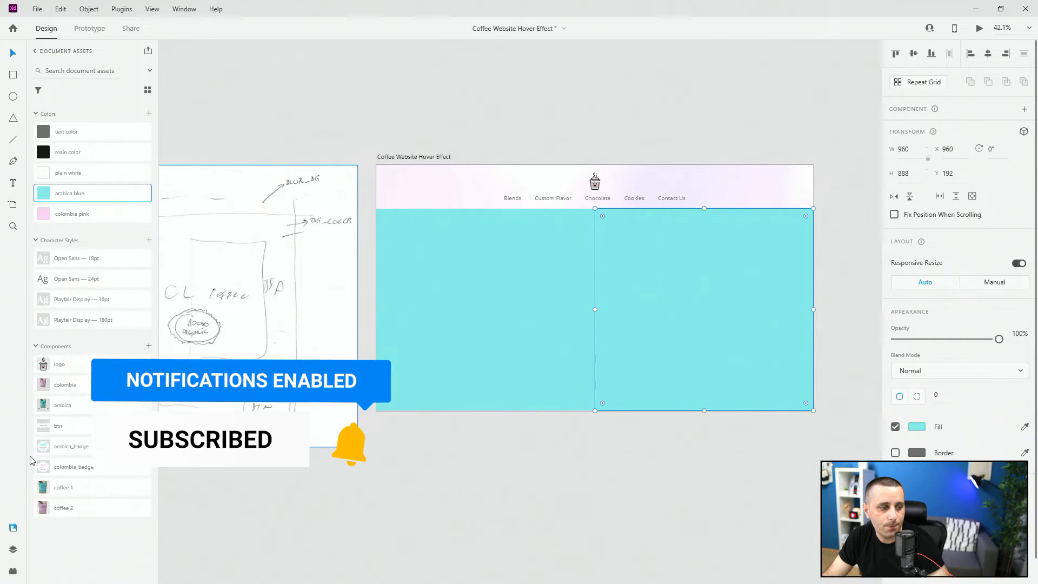
click(107, 216)
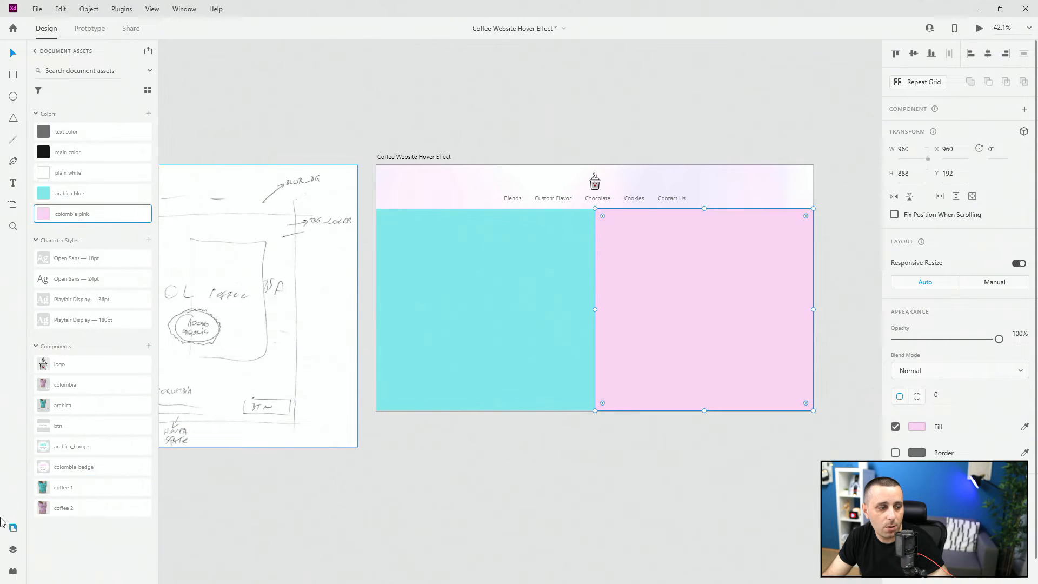
- Rename the pink rectangle's layer colombia_color and move it below arabica_color in the layer order
click(13, 549)
double_click(61, 92)
double_click(61, 92)
text(colombia)
key(Return)
drag(62, 93, 67, 117)
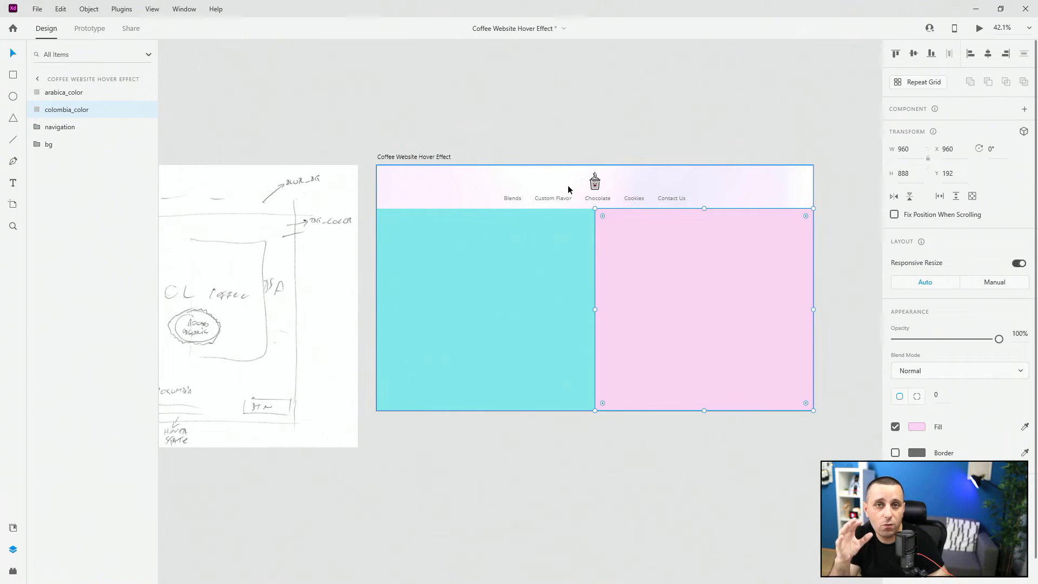
click(13, 527)
drag(65, 406, 422, 263)
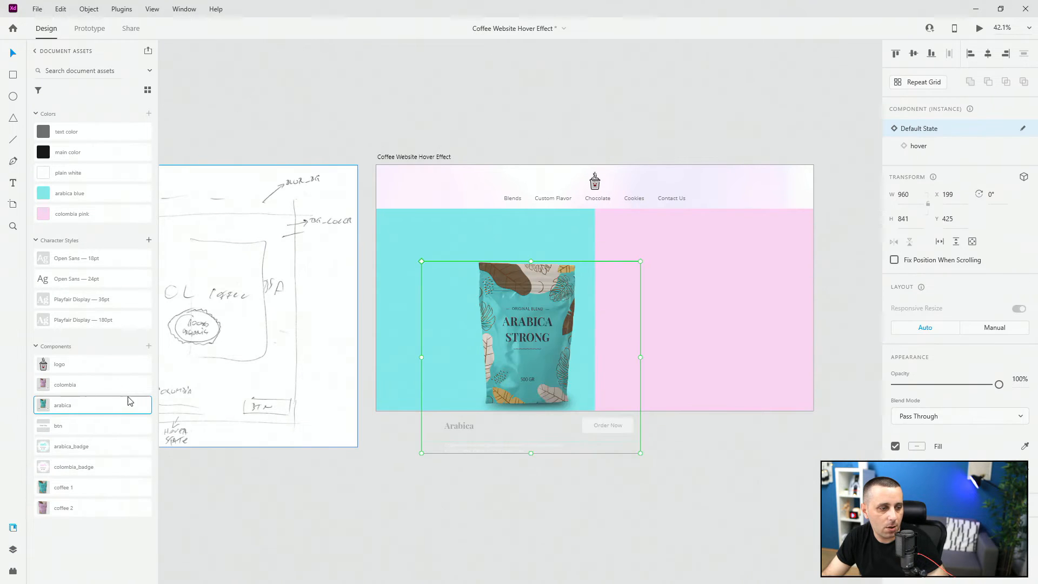
click(88, 385)
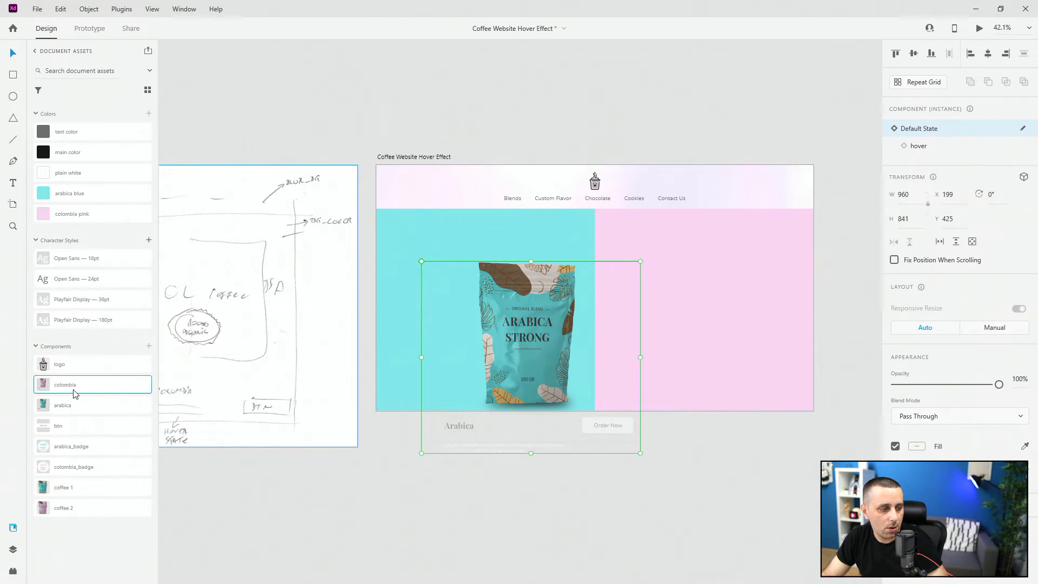
click(513, 314)
key(Delete)
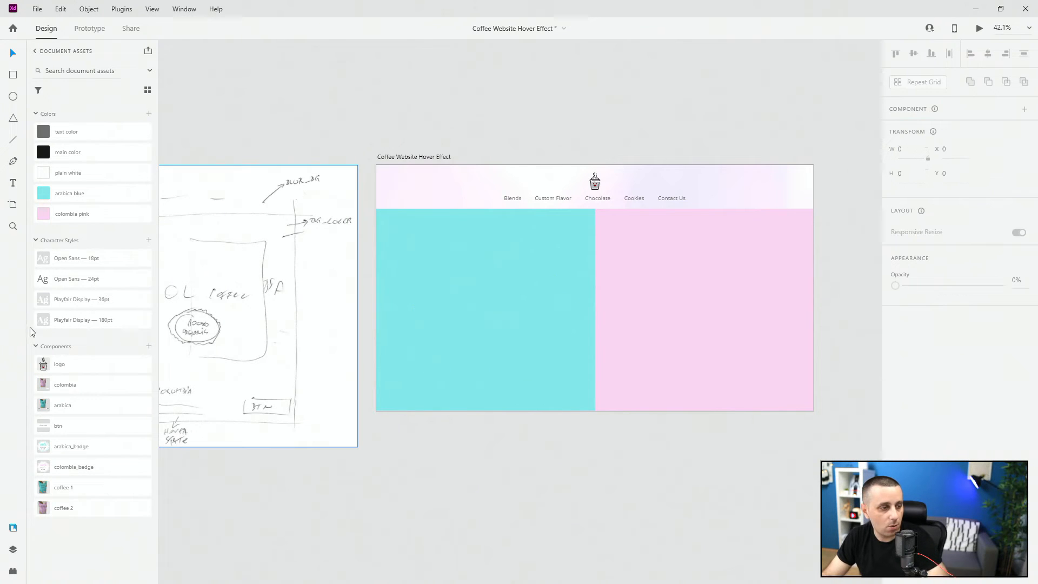
- Delete the colombia, arabica and btn components from the document assets
right_click(70, 386)
click(90, 448)
right_click(81, 385)
click(98, 450)
right_click(64, 384)
click(85, 443)
- Place the coffee 1 component centered in the blue panel at X 243, Y 290 and coffee 2 in the pink panel
drag(63, 423, 479, 244)
drag(70, 447, 641, 274)
drag(673, 312, 681, 282)
drag(467, 269, 465, 270)
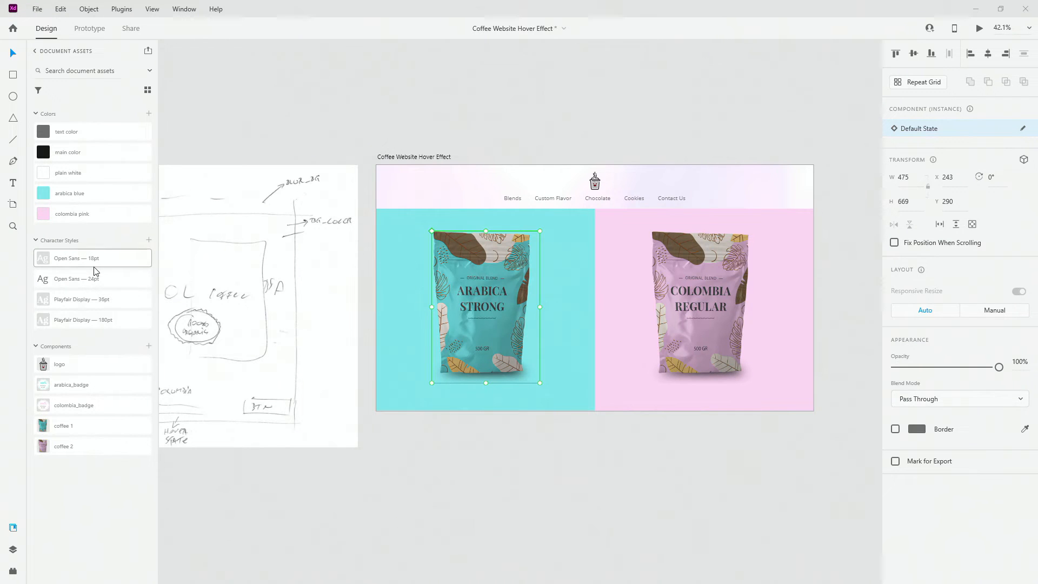
- Add the text "Arabica" in the Playfair Display 36pt character style below the teal bag at X 108, Y 944
scroll(462, 387, up, 5)
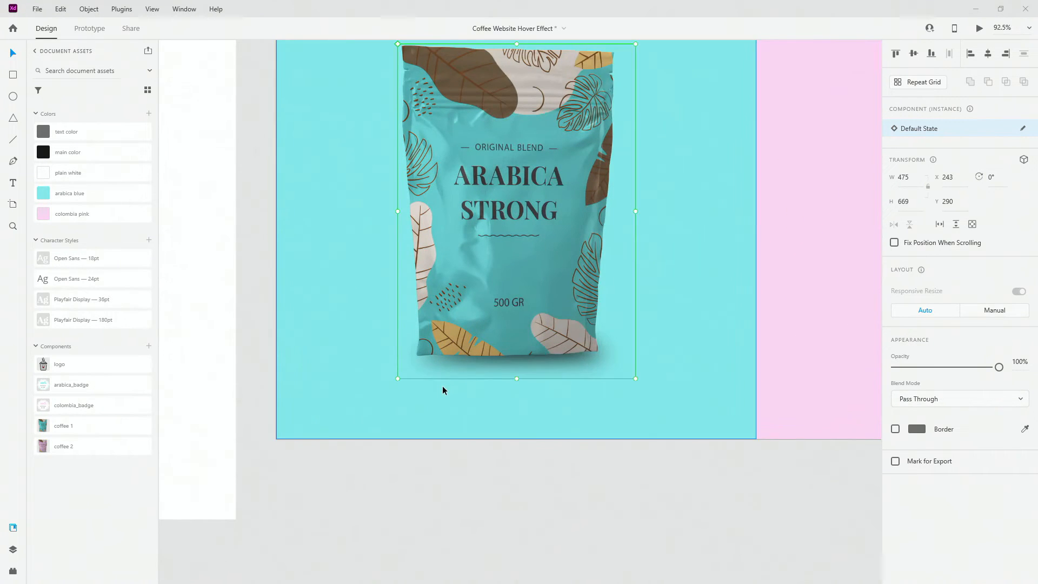
key(t)
click(303, 390)
text(A)
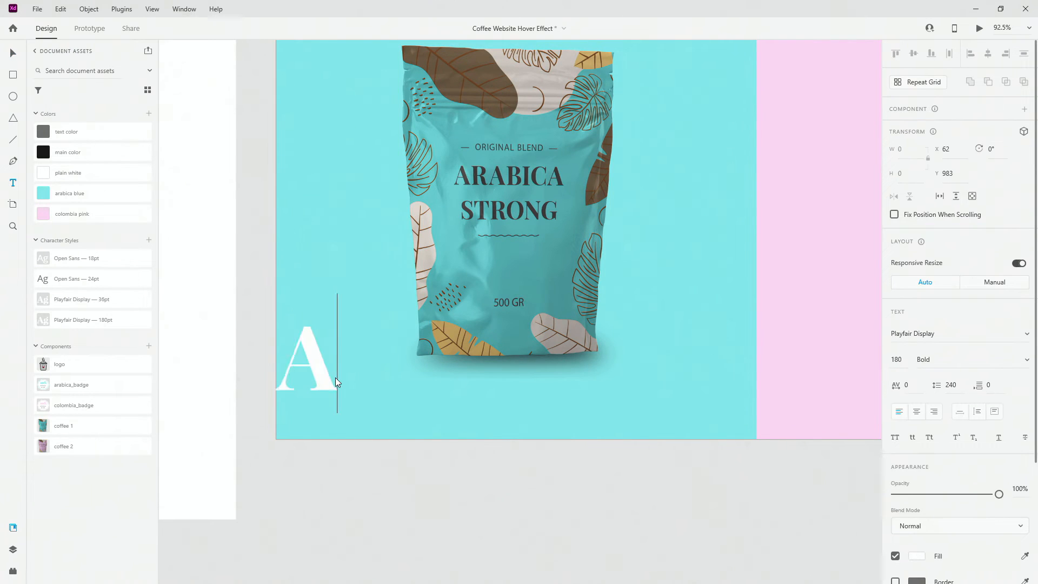
text(rabica)
key(ctrl+a)
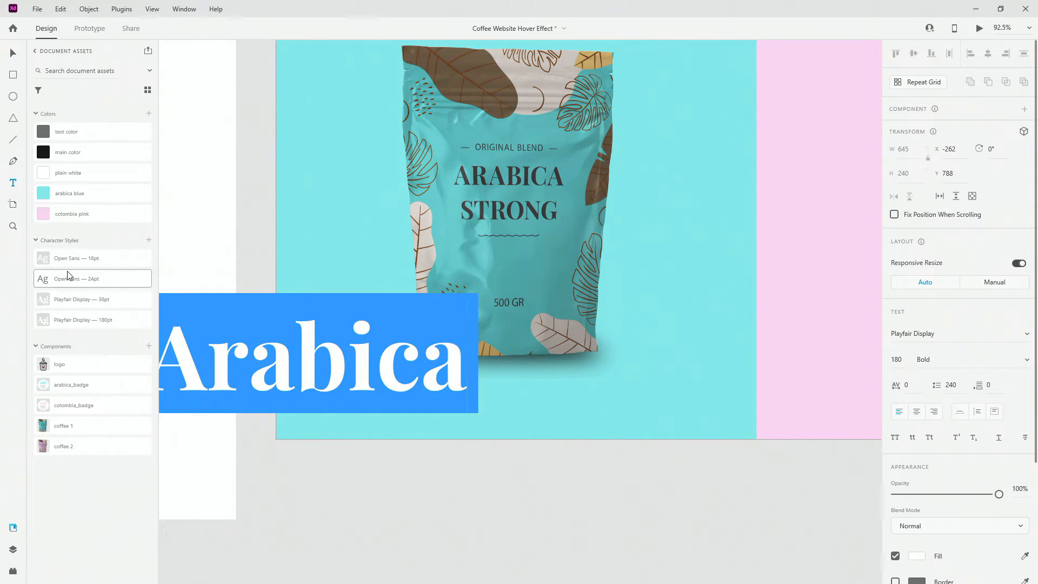
click(75, 300)
key(Escape)
drag(321, 385, 375, 384)
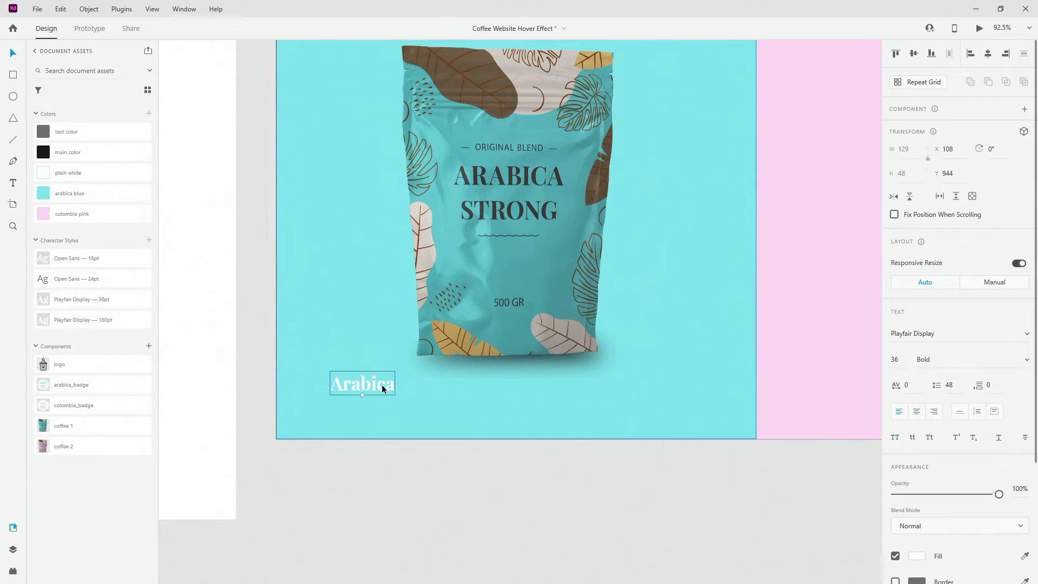
- Duplicate the Arabica label, change the copy's text to "Colombia" and place it at the pink panel's left edge at X 960, Y 944
drag(339, 384, 532, 385)
double_click(532, 385)
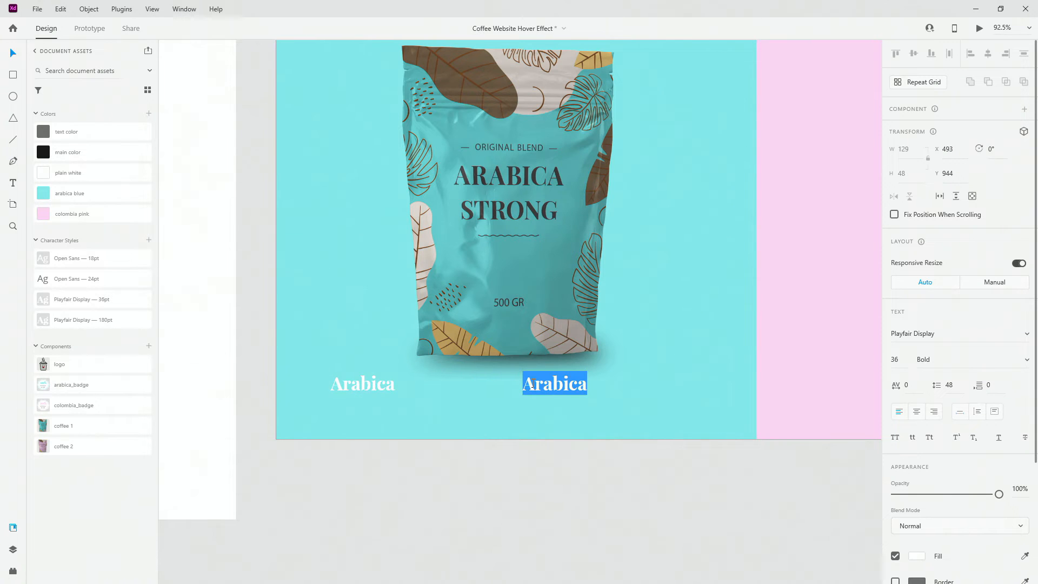
text(Colombia)
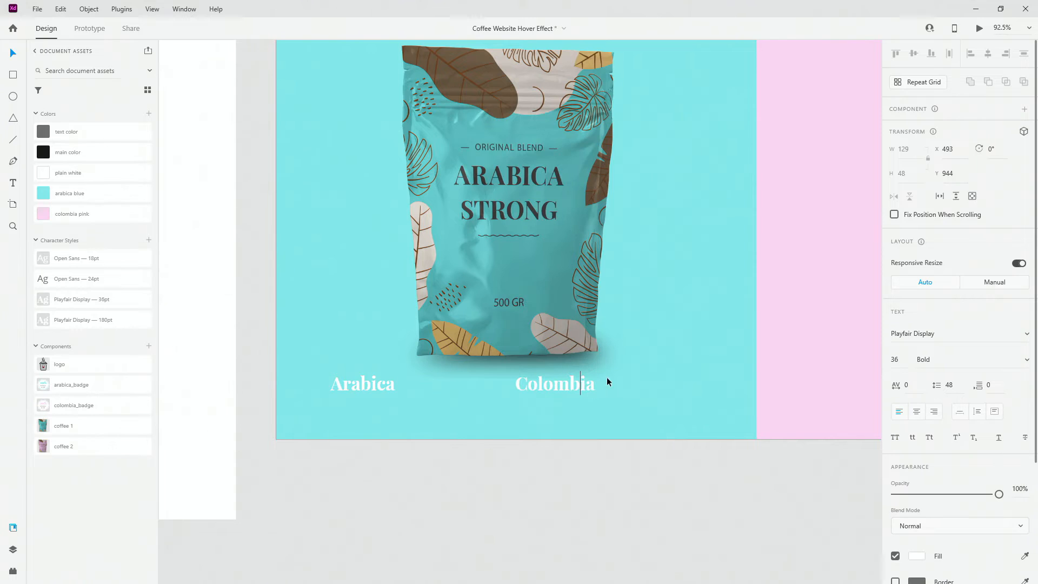
key(Escape)
drag(553, 387, 795, 382)
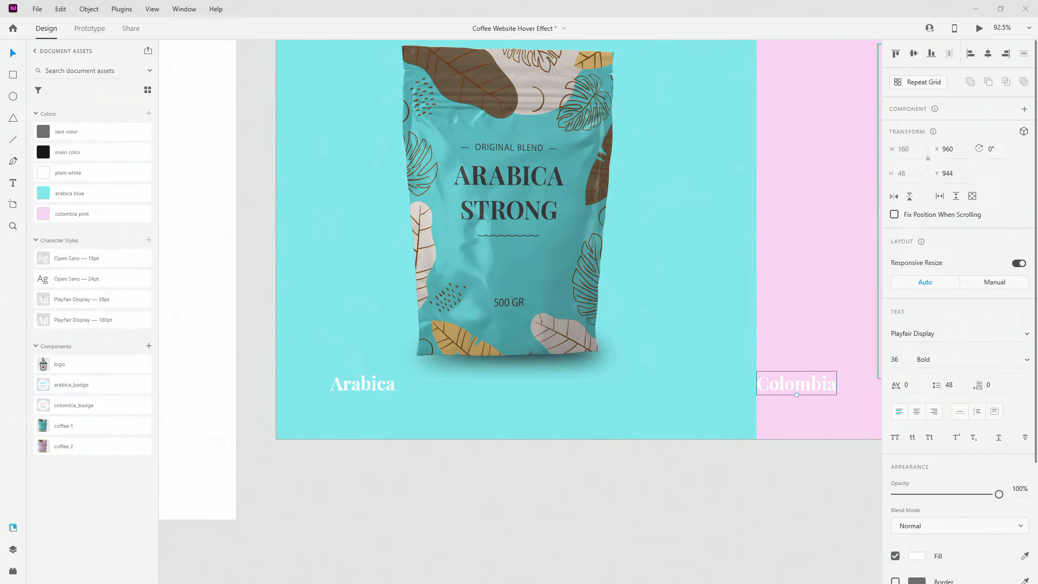
- Measure the Arabica label's distances from the edges of the blue panel
click(346, 389)
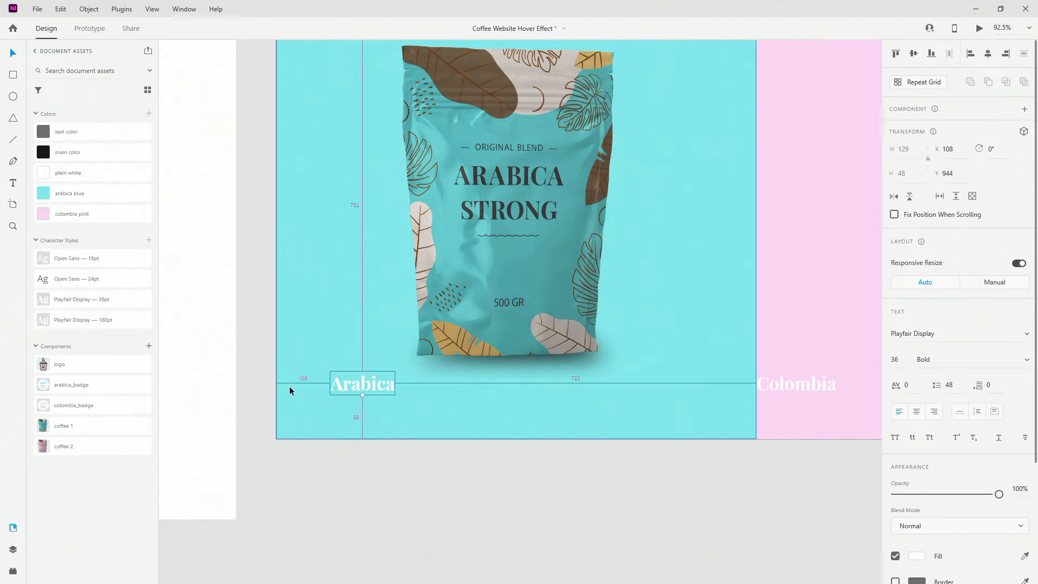
key(Right)
key(Right)
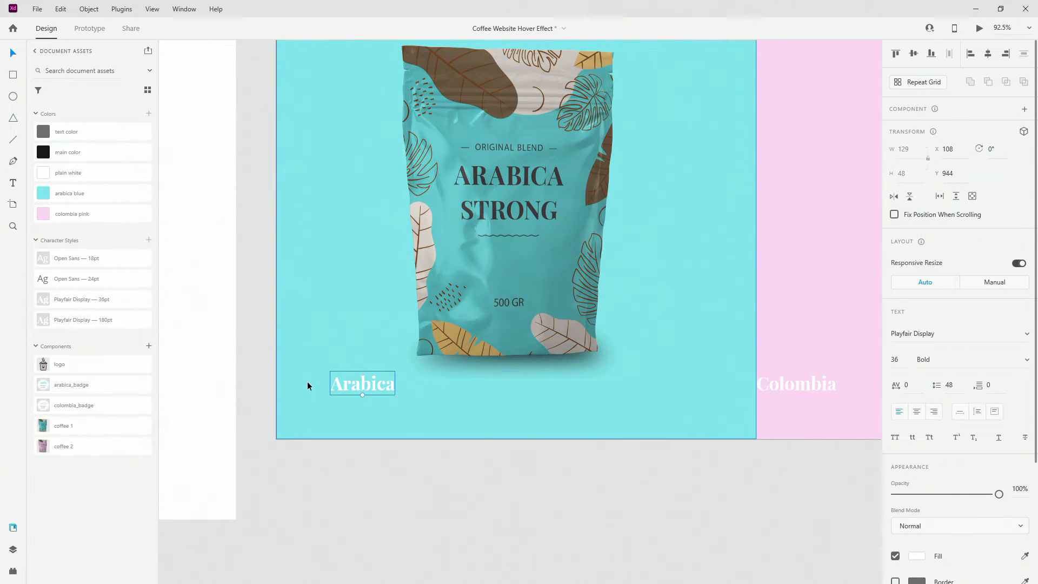
- Move the Arabica label to X 100 and the Colombia label to X 1060, keeping matching insets from their panels' edges
key(shift+Left)
key(shift+Left)
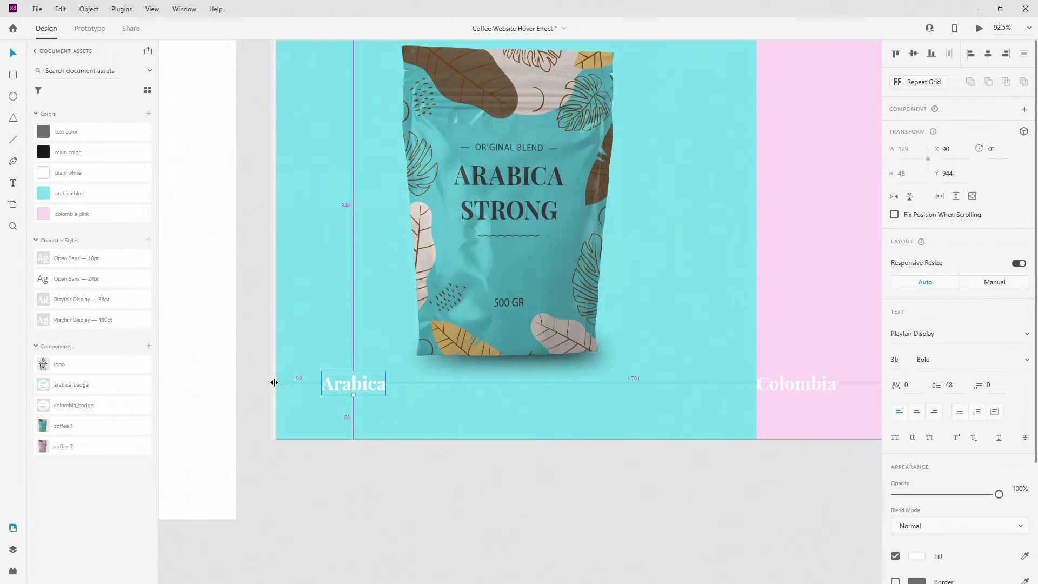
key(shift+Right)
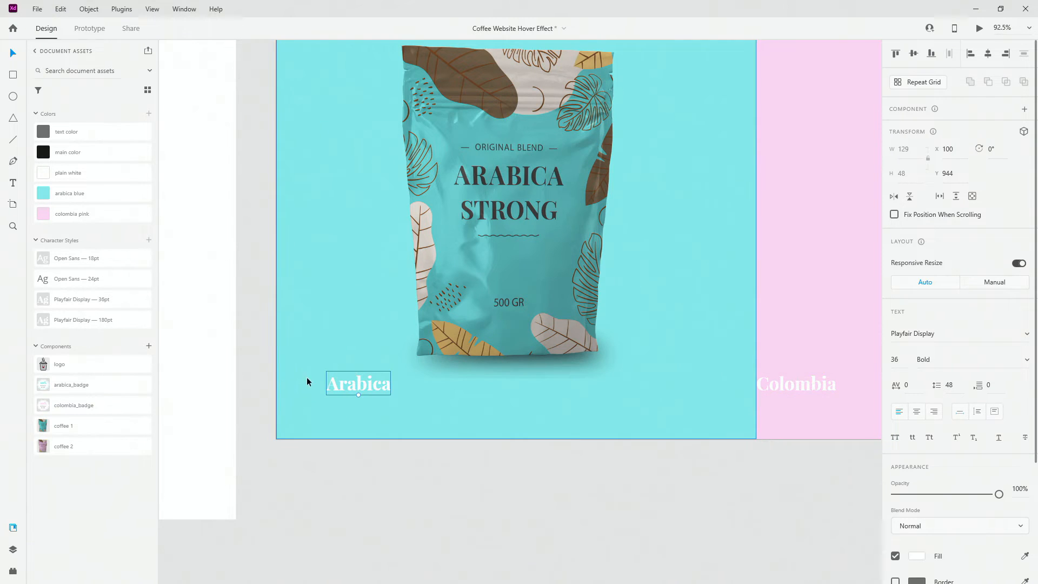
click(819, 384)
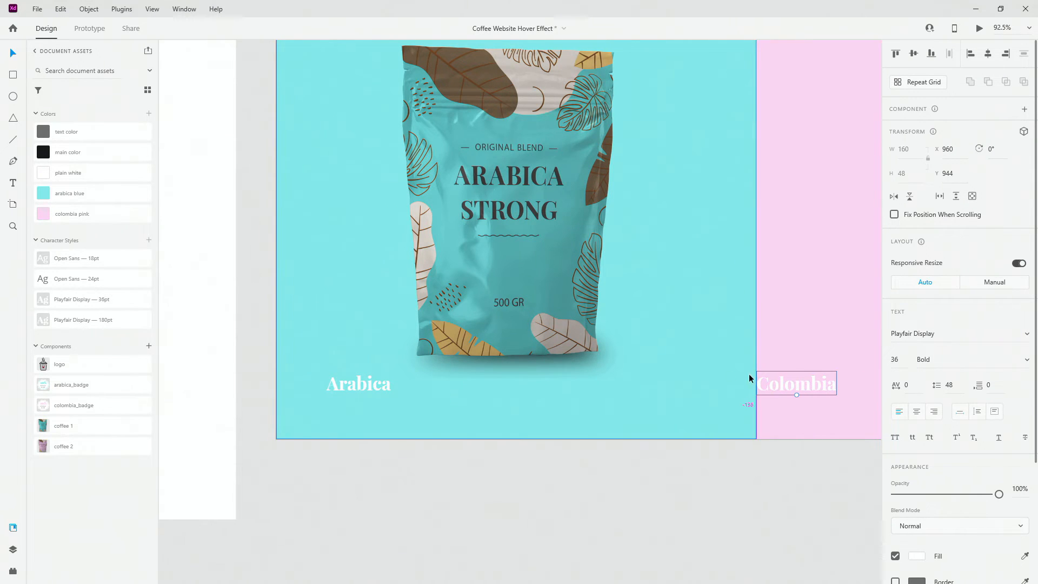
scroll(750, 375, down, 3)
mouse_move(689, 378)
mouse_down()
mouse_move(721, 377)
mouse_move(686, 380)
mouse_up()
- Duplicate the Arabica label below itself, apply the Open Sans 18pt character style to the copy and place it at X 100, Y 1016
click(446, 377)
scroll(482, 362, up, 3)
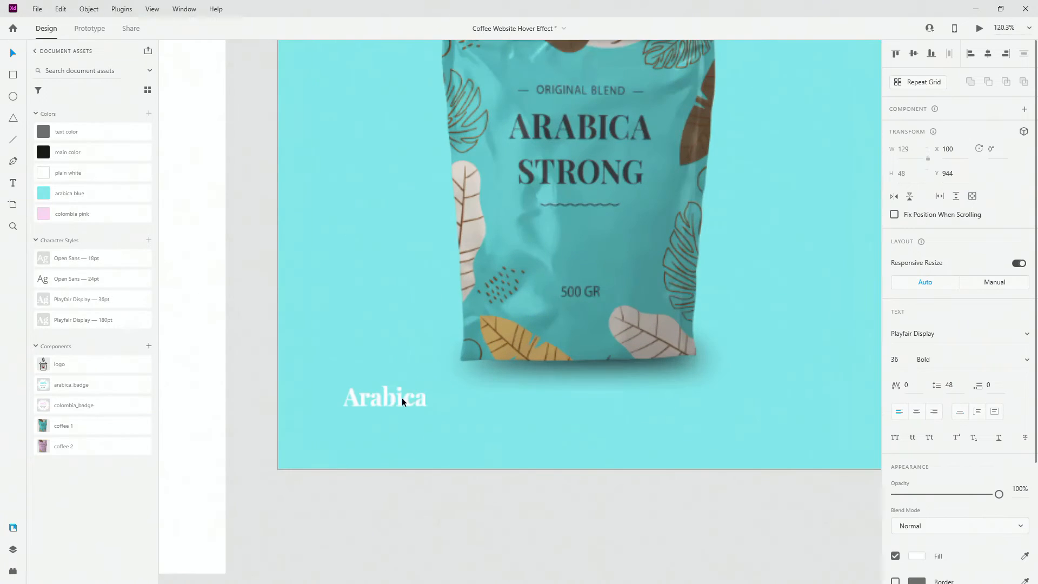
drag(385, 406, 385, 440)
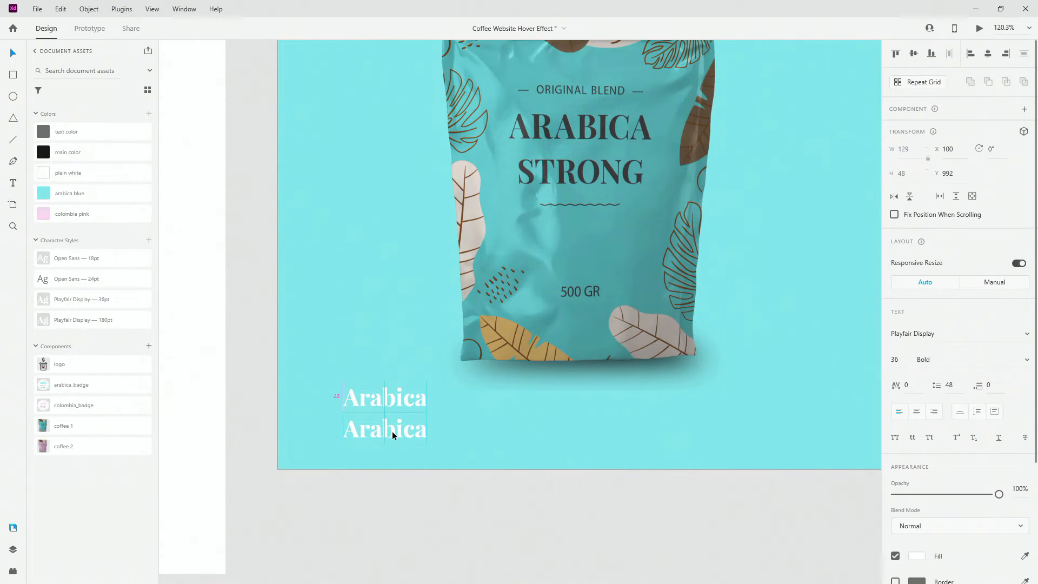
click(110, 264)
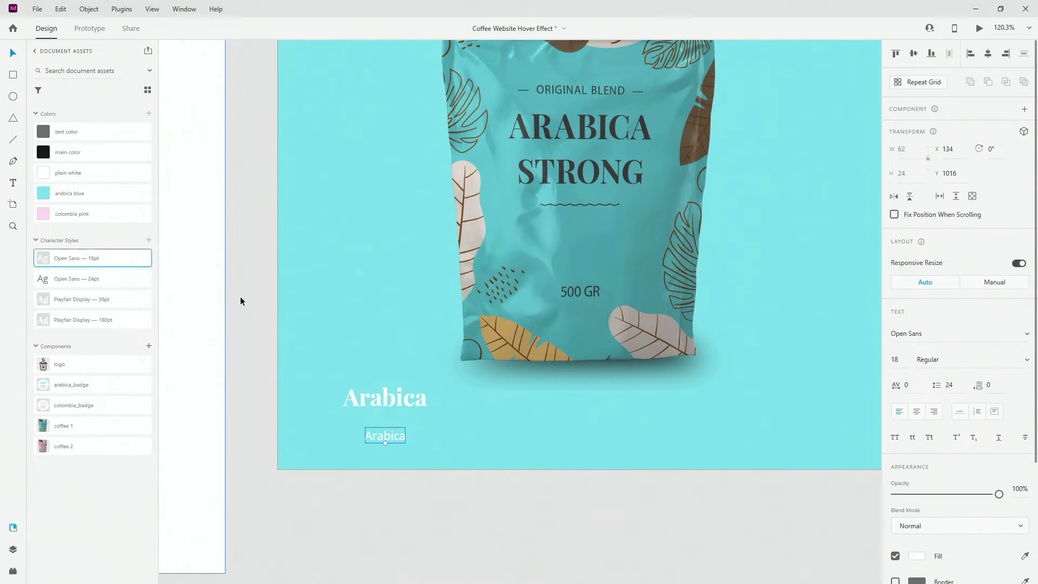
drag(390, 435, 363, 430)
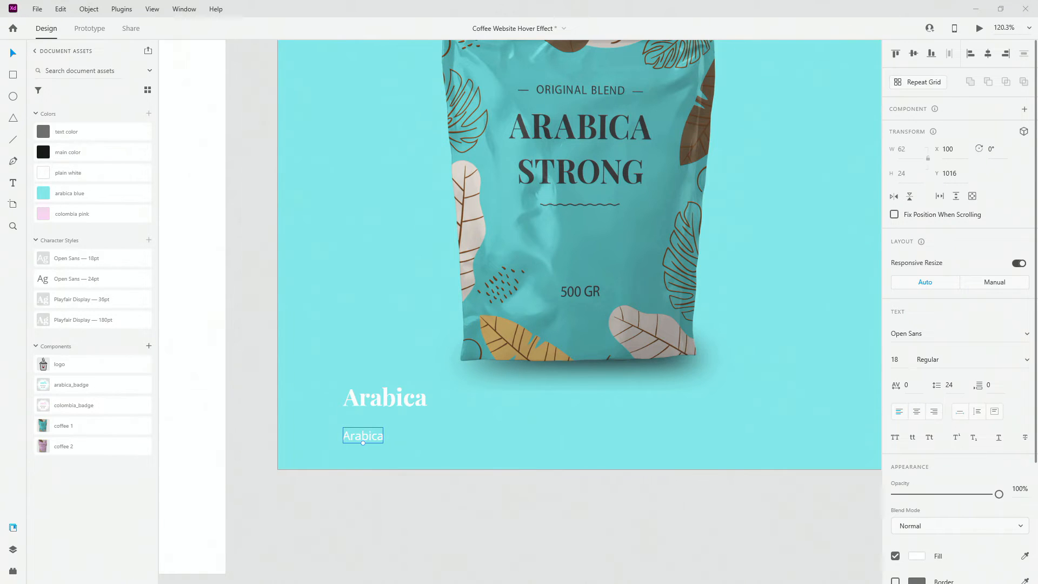
- Replace the small copy's text with "Original blend of arabica coffee combined with natural flavors to enrich your coffee drinking experience."
drag(366, 437, 366, 462)
key(ctrl+z)
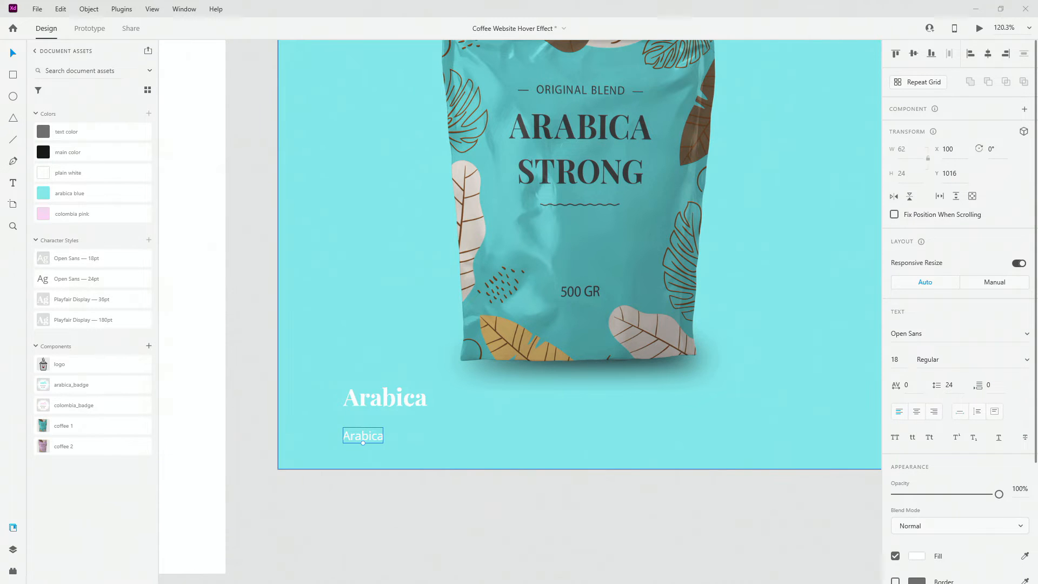
double_click(360, 435)
text(Original blend of arabica coffee combined with natural flavors to enrich your coffee drinking experience.)
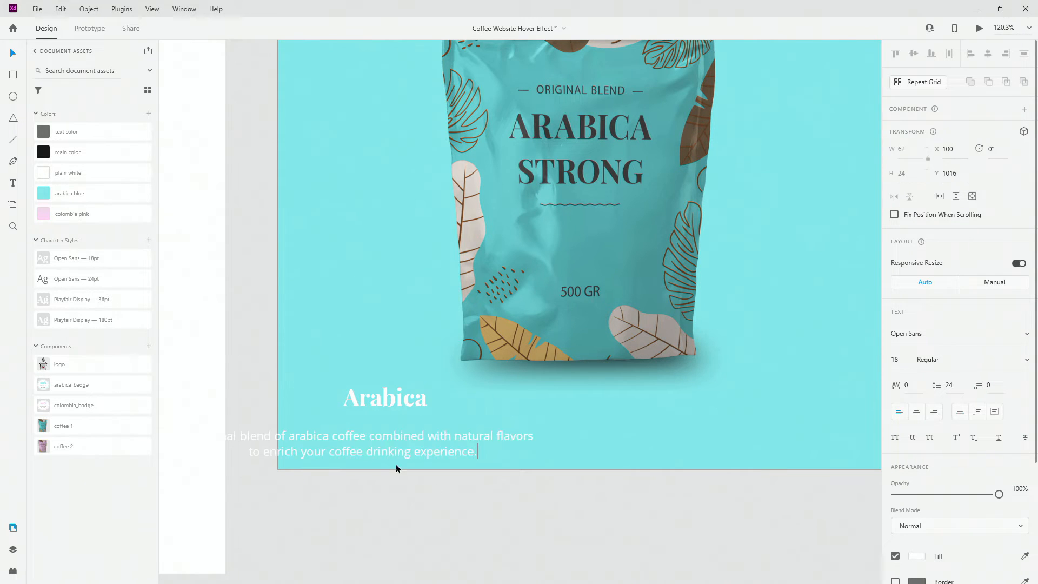
key(Escape)
- Left-align the Arabica description and position it under the Arabica label at X 100, Y 992
drag(493, 439, 580, 424)
click(916, 413)
click(899, 412)
drag(457, 436, 479, 447)
key(shift+Up)
key(shift+Up)
key(shift+Up)
key(shift+Up)
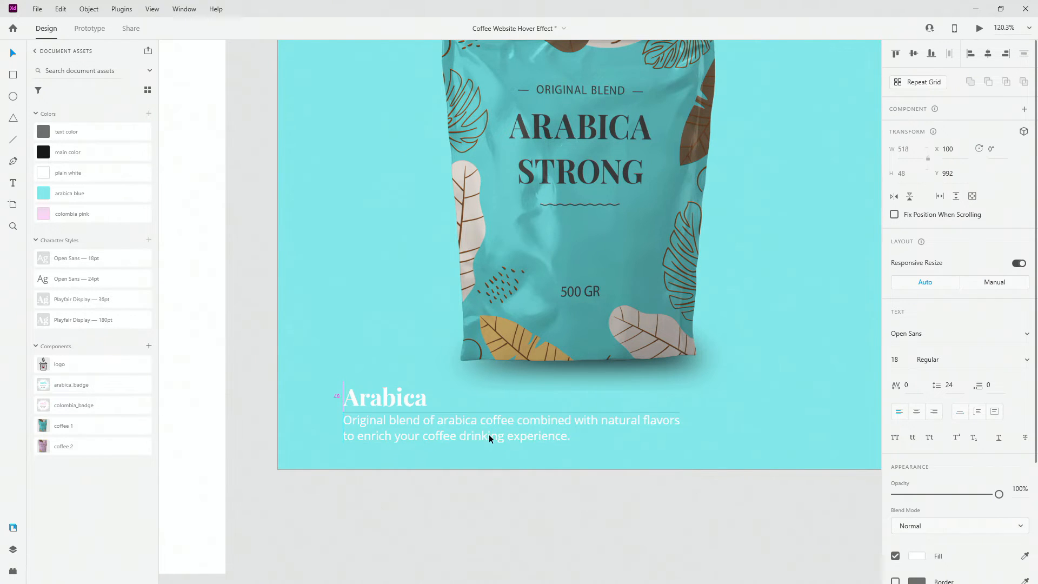
- Move the Arabica label up to Y 914, leaving a gap above the description
click(411, 394)
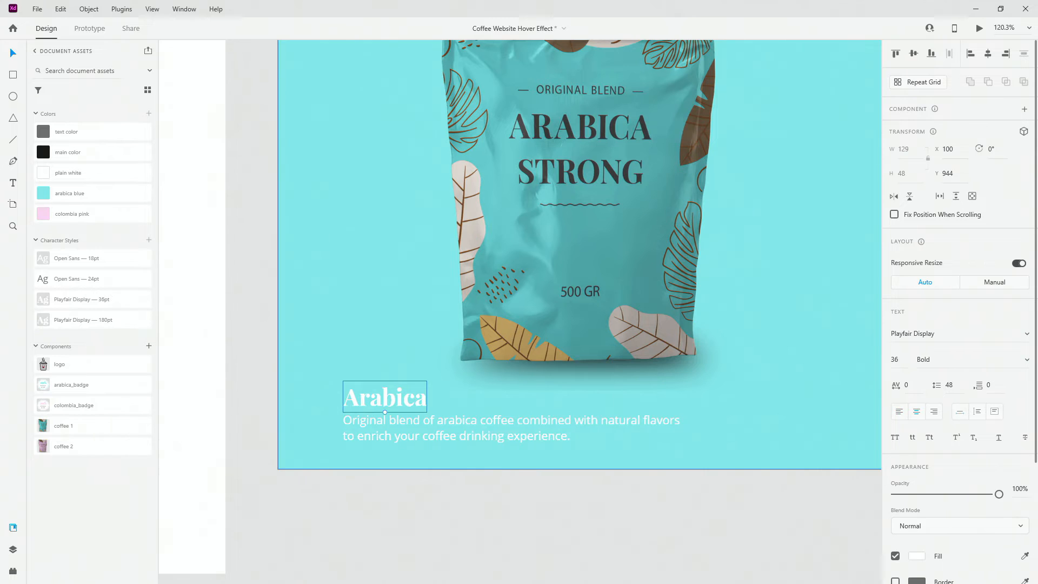
key(shift+Up)
key(shift+Up)
key(shift+Up)
- Duplicate the Arabica description into the pink panel at X 1060, Y 992 and raise the Colombia label to Y 914
key(ctrl+0)
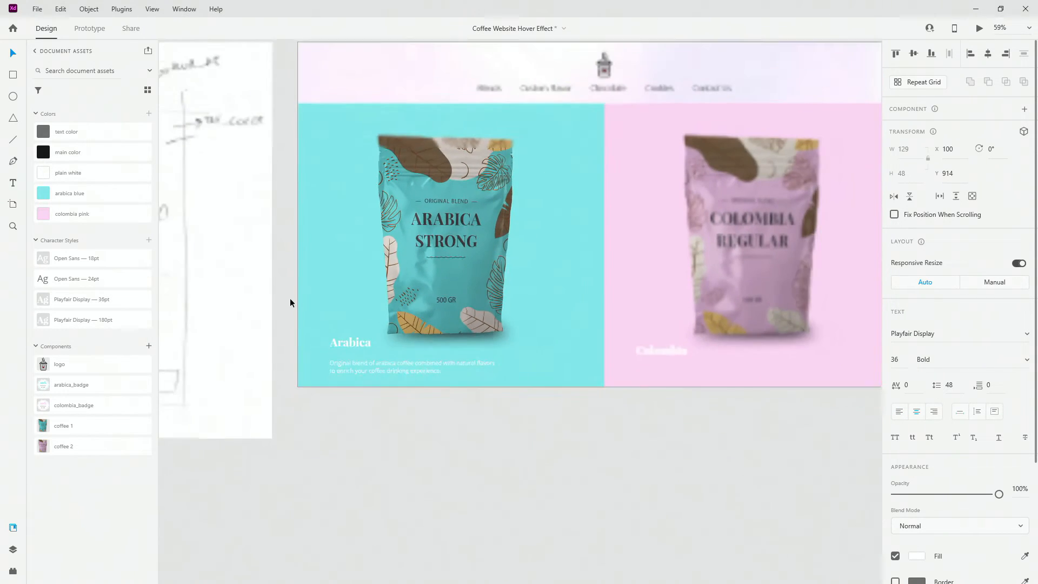
click(421, 363)
drag(398, 362, 638, 339)
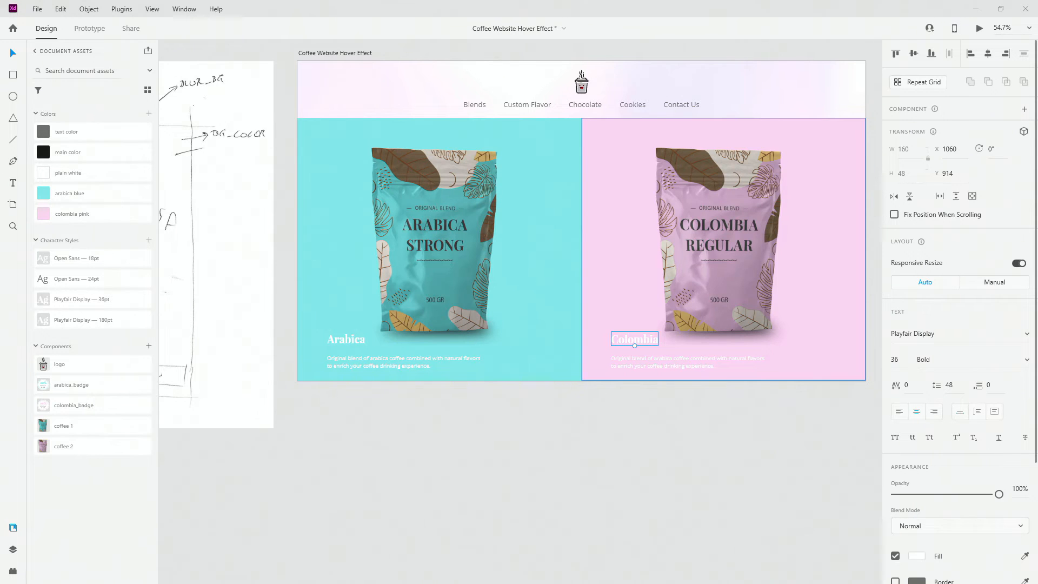
- Replace the pink panel description's text with "Original blend of colombia coffee combined with natural flavors to enrich your coffee drinking experience."
click(643, 367)
double_click(647, 361)
text(Original blend of colombia coffee combined with natural flavors to enrich your coffee drinking experience.)
key(Escape)
scroll(675, 365, up, 4)
scroll(707, 351, down, 5)
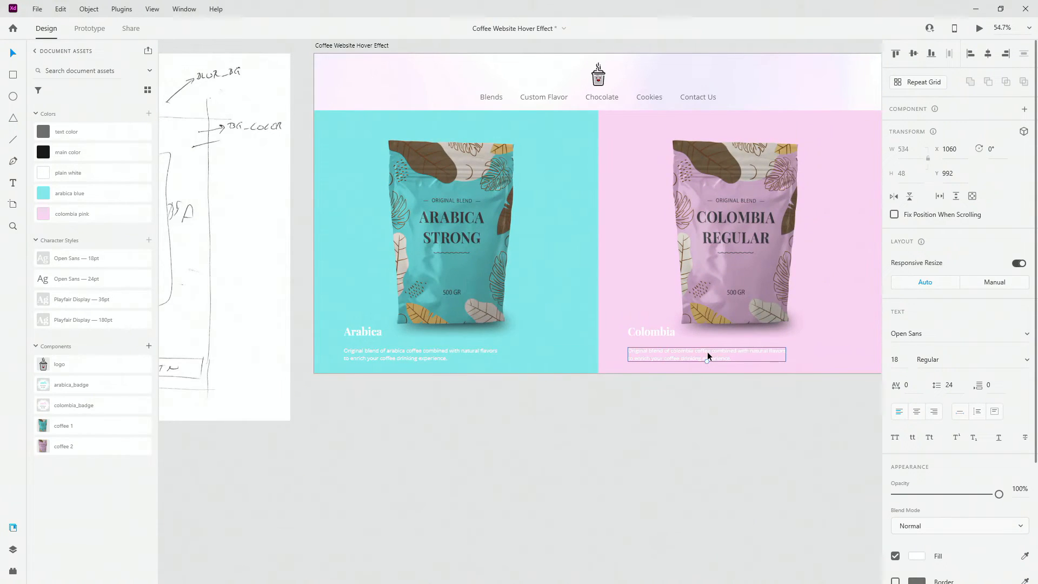
- Duplicate the Arabica label upward beside the teal bag and apply the Playfair Display 180pt character style to the copy
scroll(327, 268, up, 3)
click(384, 378)
scroll(486, 259, down, 3)
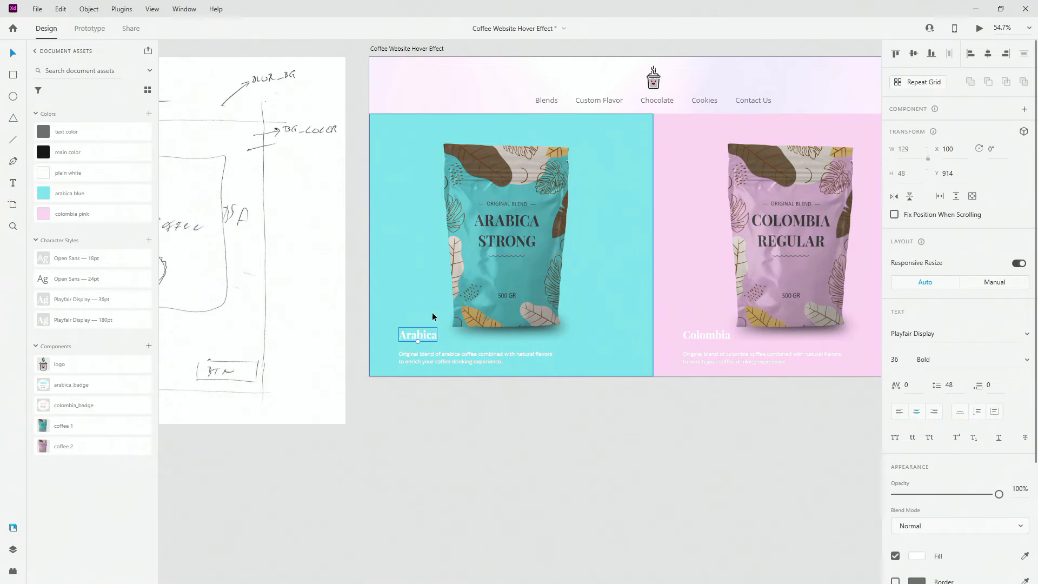
drag(425, 339, 425, 250)
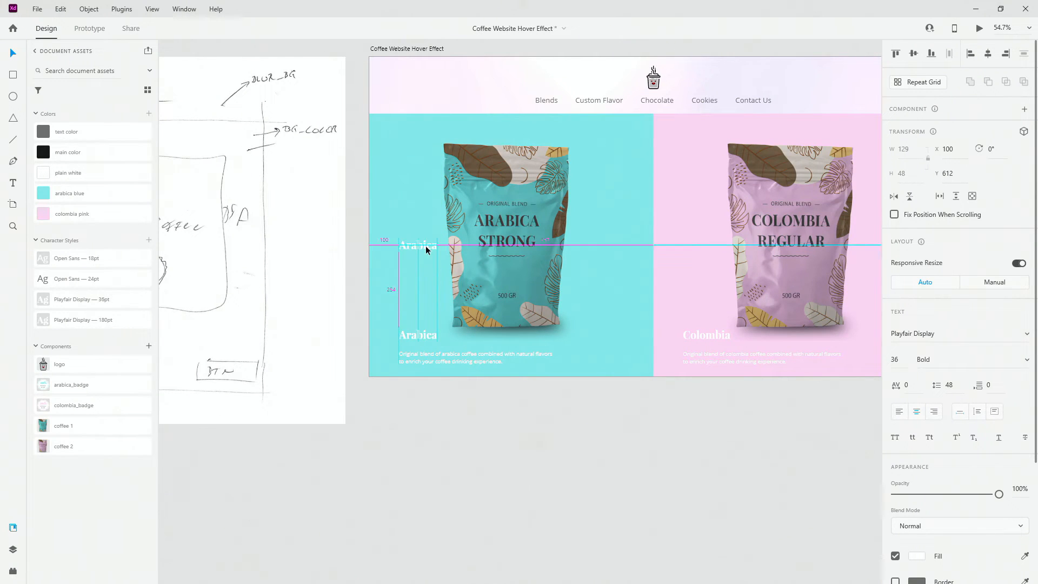
click(89, 320)
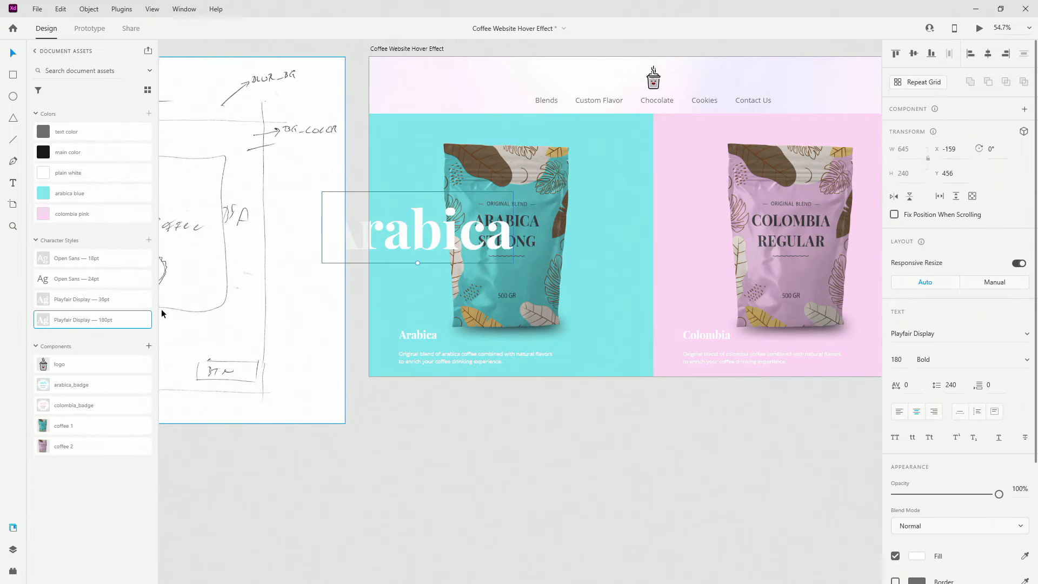
- Center the large Arabica text horizontally in the blue panel at X 158, Y 456
drag(464, 245, 560, 246)
shift+click(620, 179)
click(986, 54)
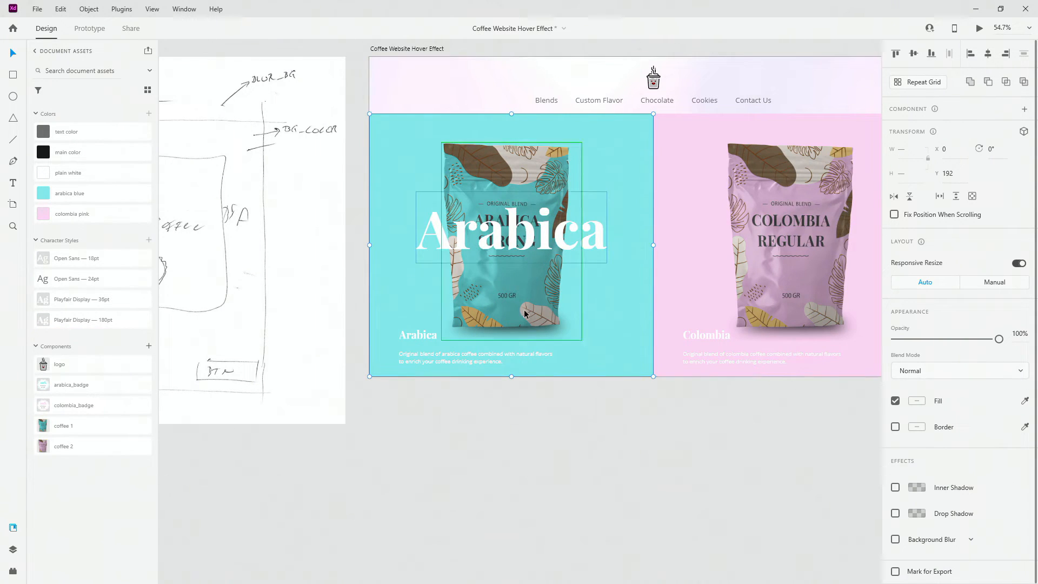
key(Escape)
click(570, 226)
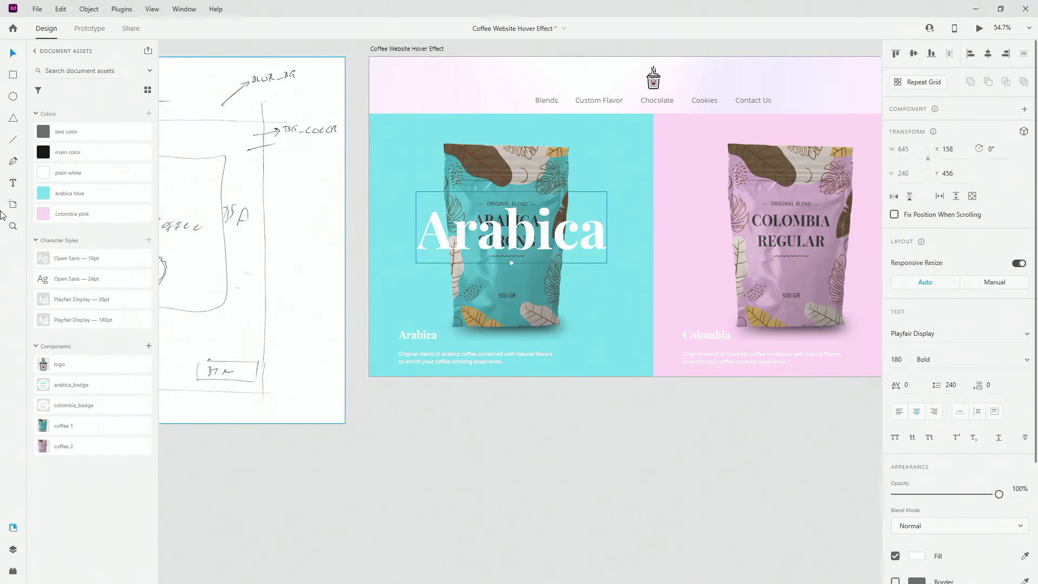
- Duplicate the Colombia label upward beside the pink bag and apply the Playfair Display 180pt character style to the copy
drag(491, 238, 750, 238)
key(ctrl+x)
click(705, 336)
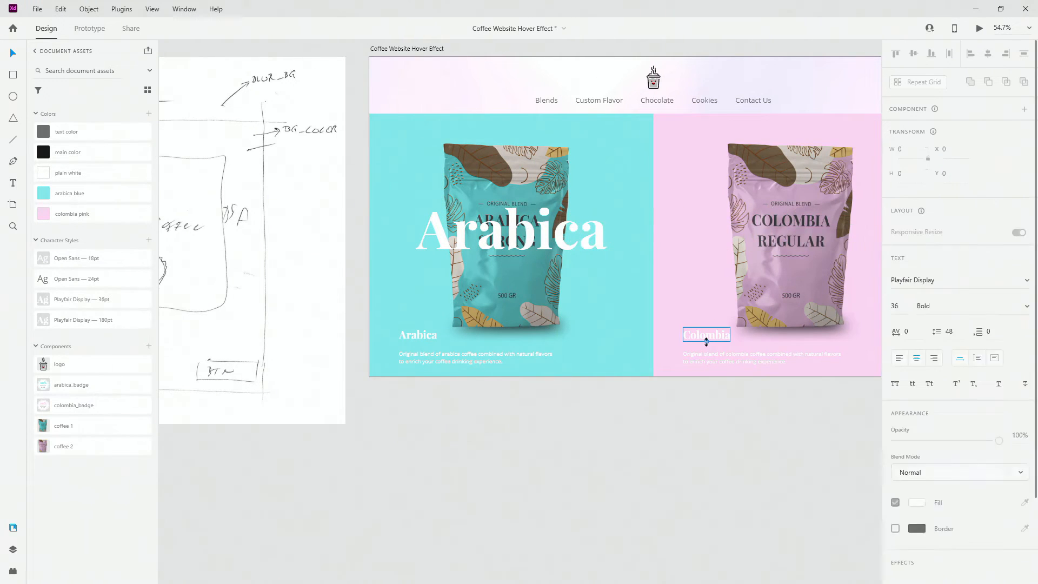
drag(705, 338, 645, 242)
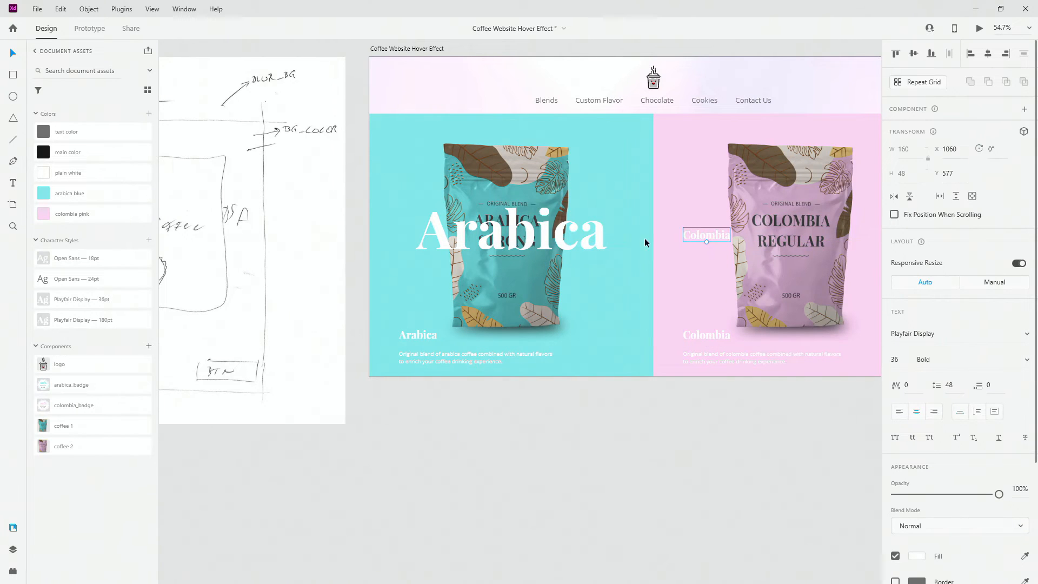
click(101, 319)
- Try to center-align the large Colombia text with the pink panel, and align the panel back to the artboard's right edge
shift+click(691, 135)
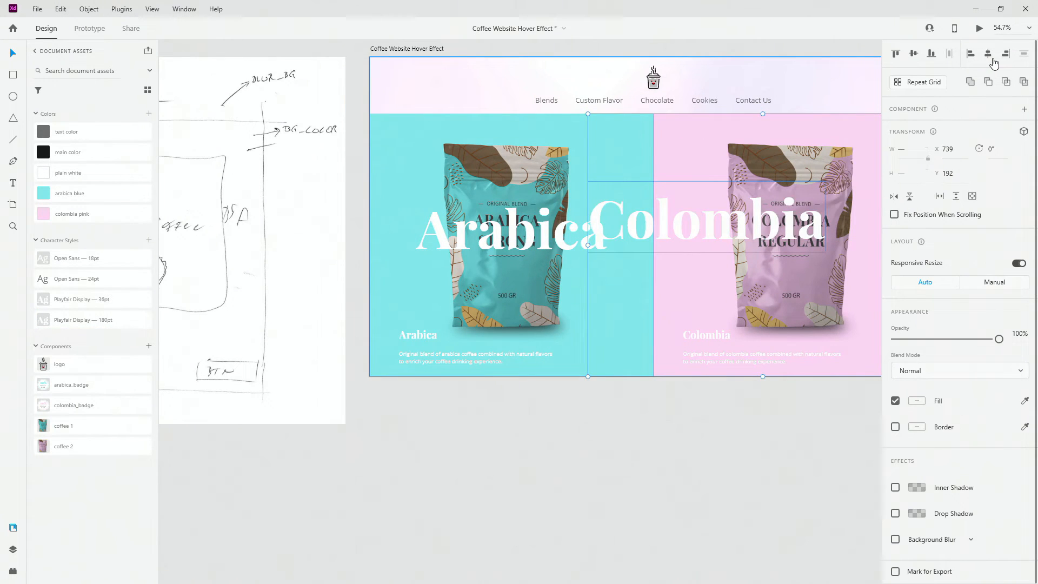
click(987, 54)
click(764, 381)
scroll(512, 370, down, 1)
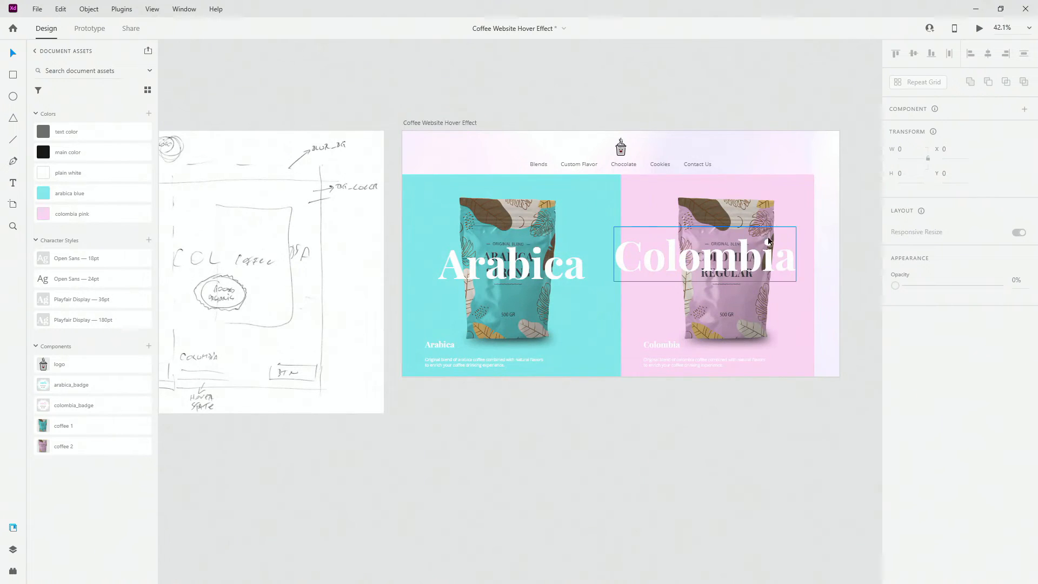
click(747, 182)
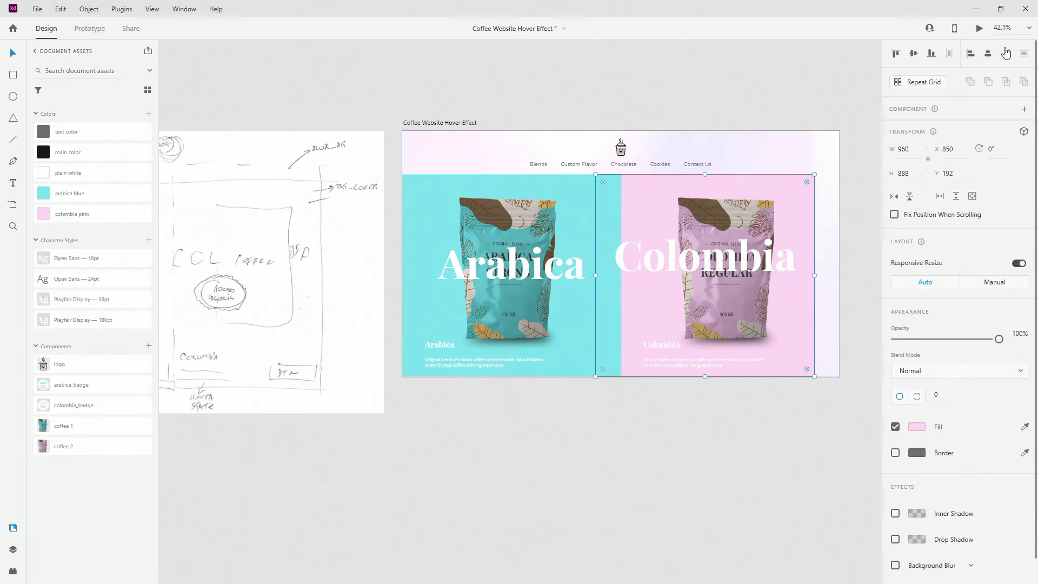
click(1005, 54)
click(699, 435)
- Position the large Colombia text centered over the pink panel at X 1040, Y 421
scroll(751, 285, up, 1)
click(787, 276)
drag(787, 276, 812, 276)
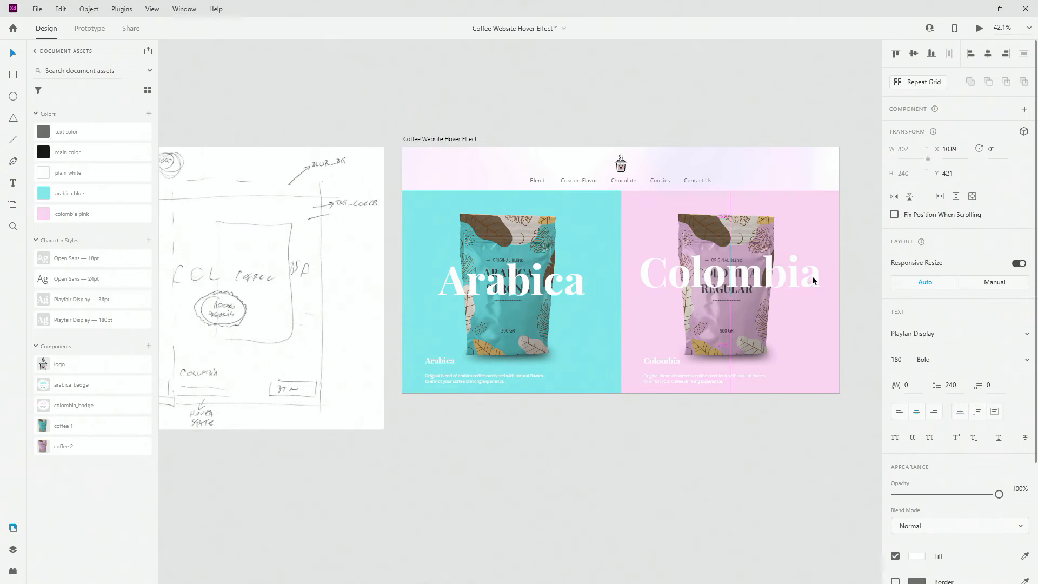
click(987, 54)
key(ctrl+z)
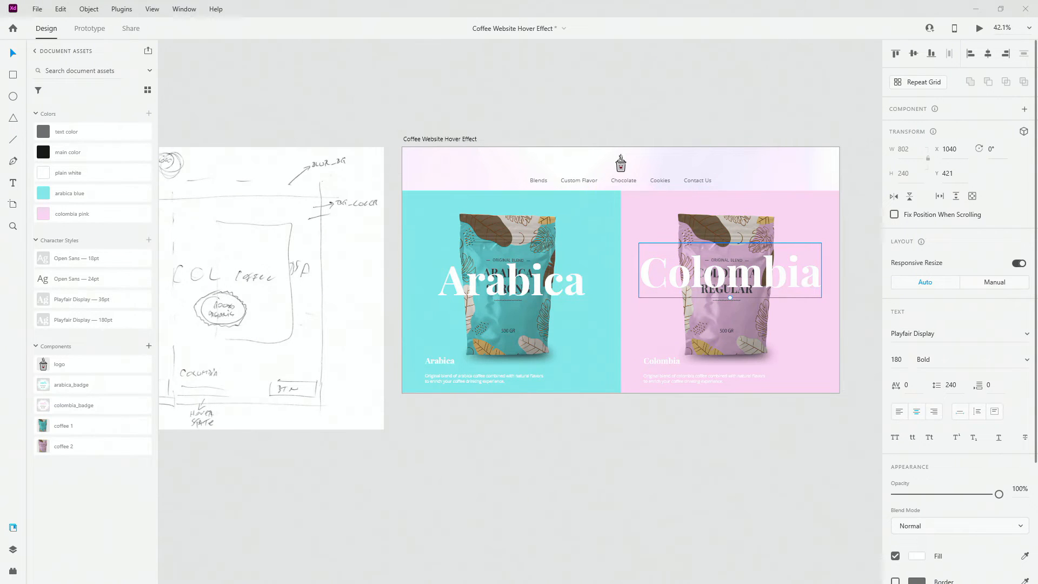
- Nudge the Colombia coffee bag up to Y 287
click(704, 228)
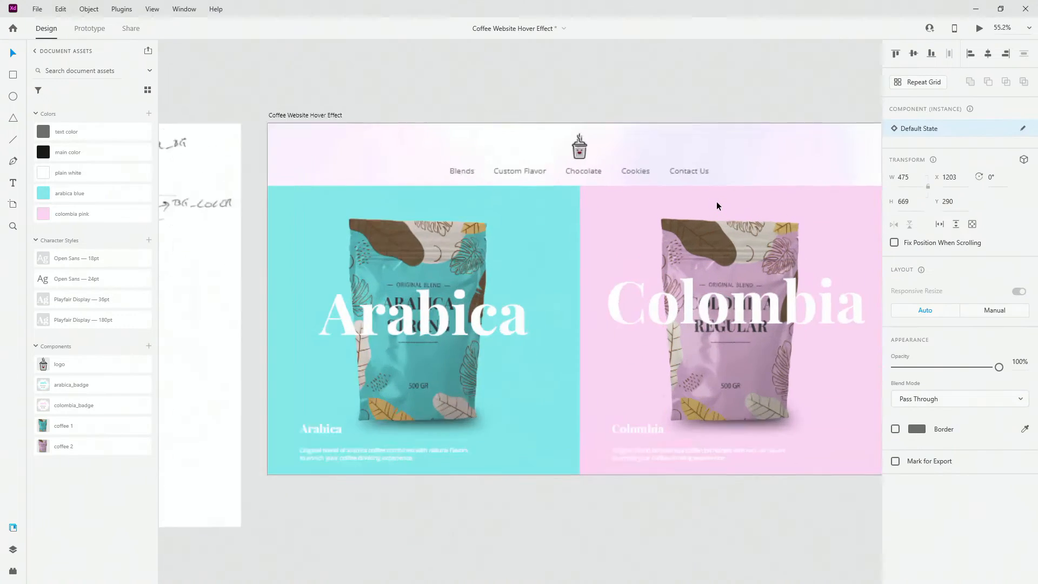
scroll(716, 201, up, 4)
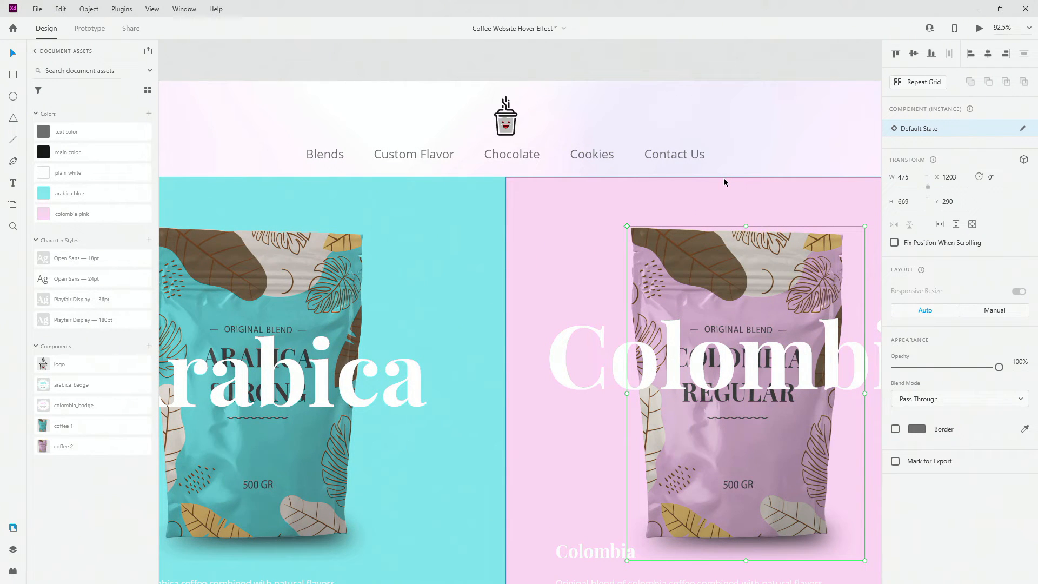
key(Up)
key(Up)
key(Up)
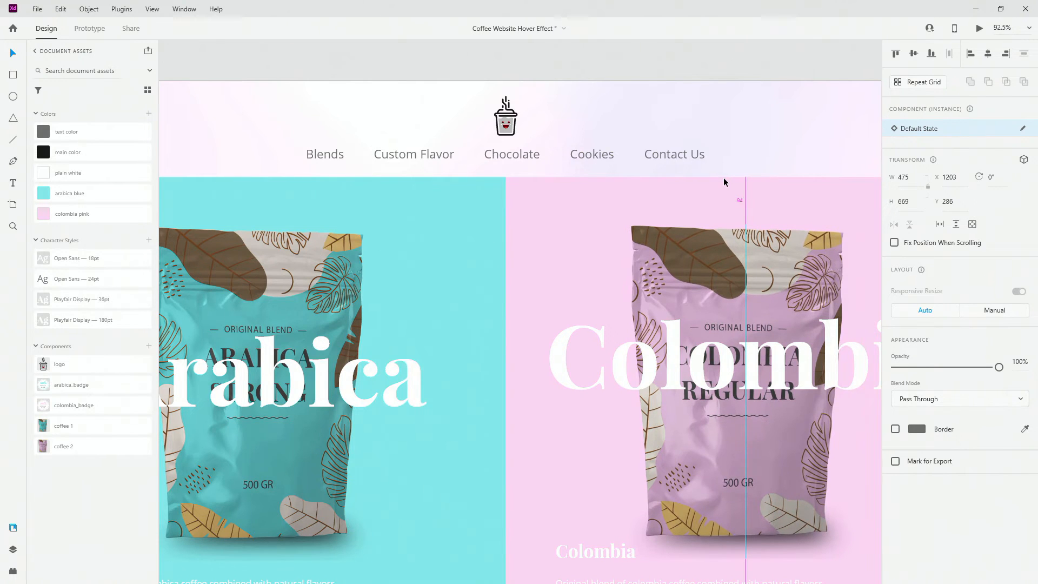
scroll(728, 197, down, 2)
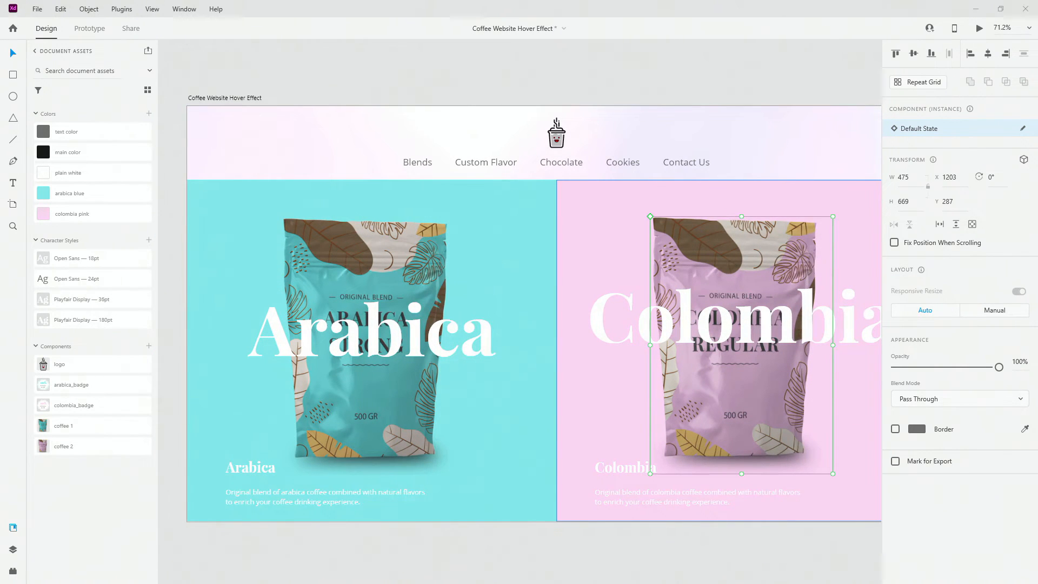
- Nudge the Arabica coffee bag up to Y 287 to match the Colombia bag
click(353, 244)
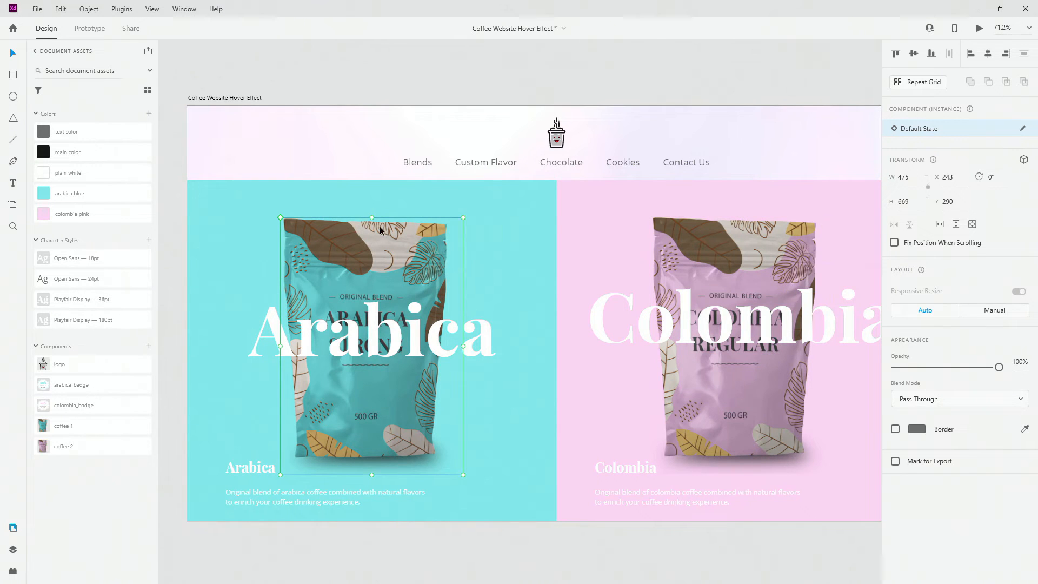
key(Up)
key(Up)
key(Up)
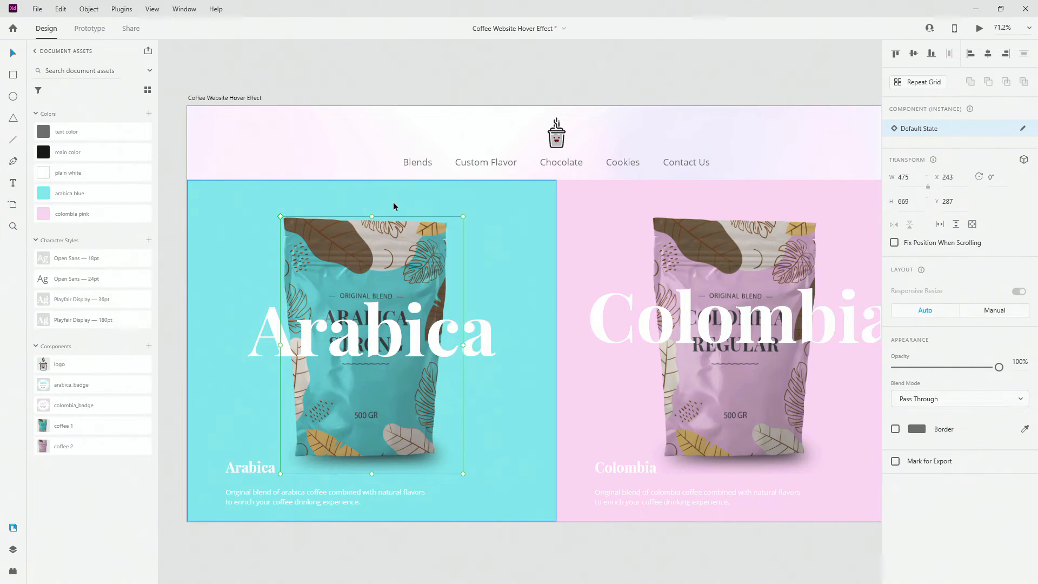
- Set both large headings, Arabica and Colombia, to all uppercase
double_click(304, 335)
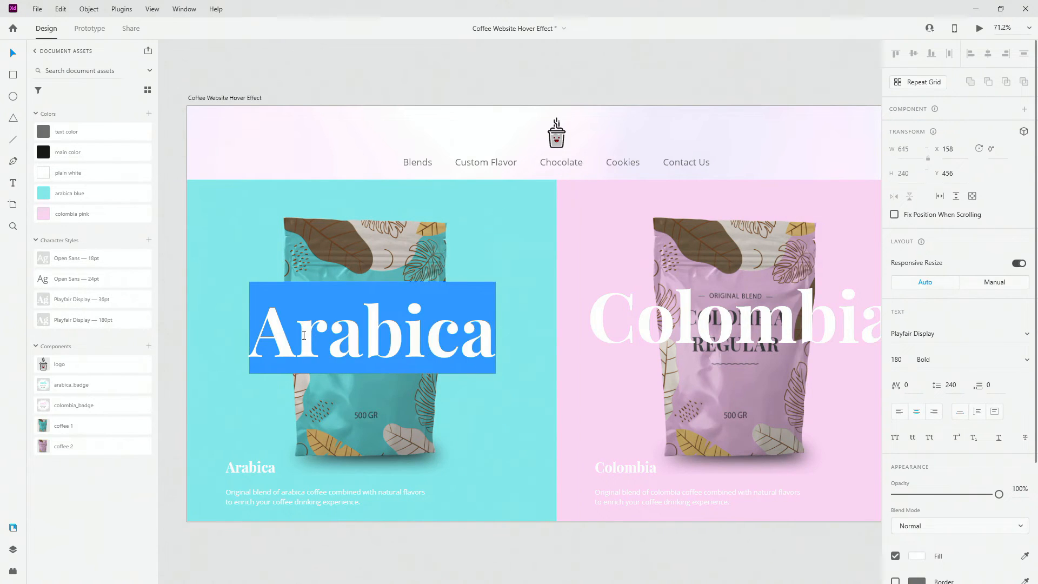
drag(304, 335, 572, 332)
key(ctrl+a)
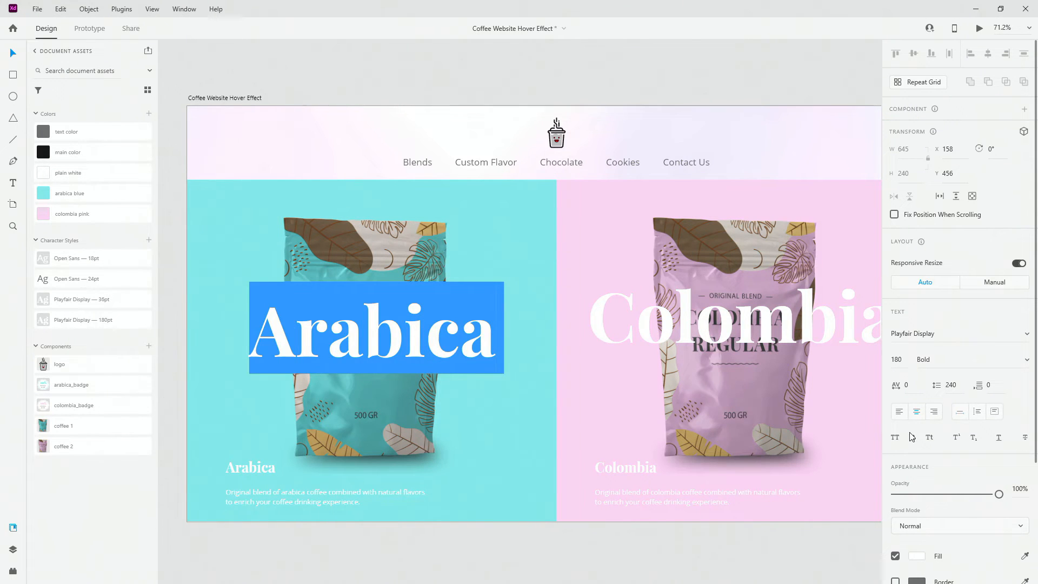
click(895, 437)
key(Escape)
click(743, 332)
click(895, 437)
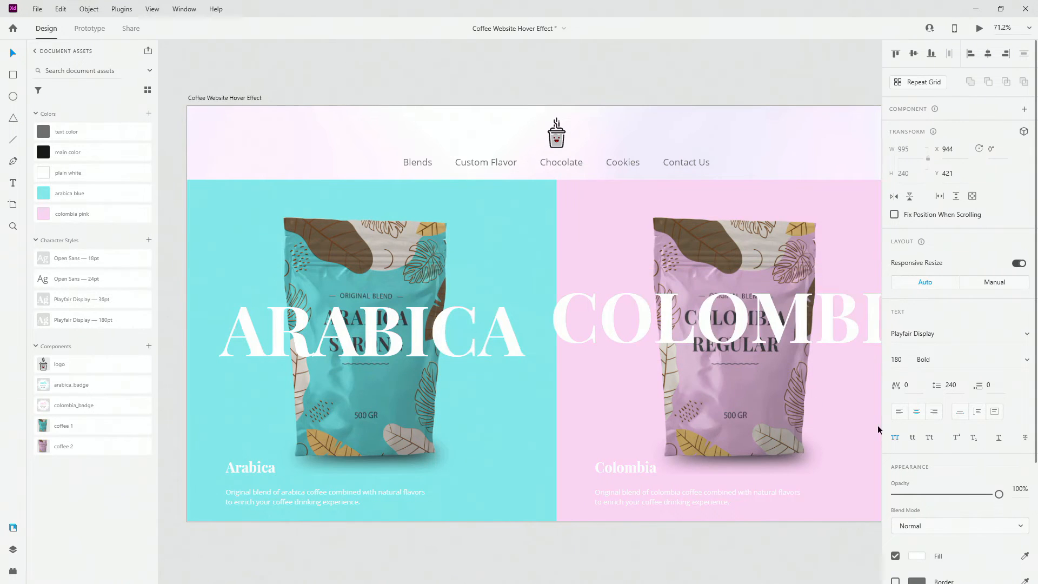
- Align the middles of each large heading and its coffee bag, first the Colombia pair and then the Arabica pair
scroll(373, 332, down, 2)
shift+click(343, 337)
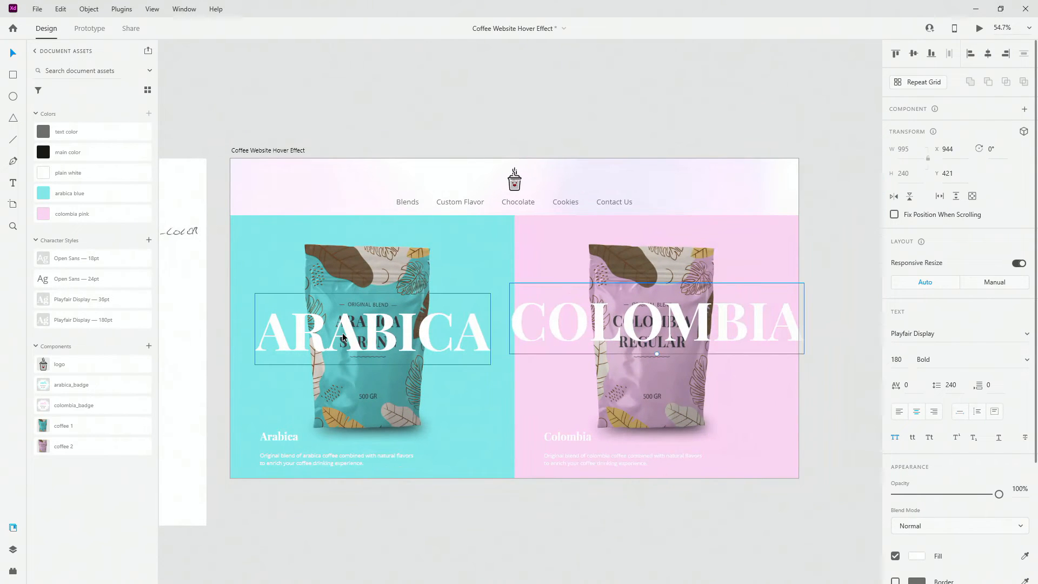
shift+click(675, 264)
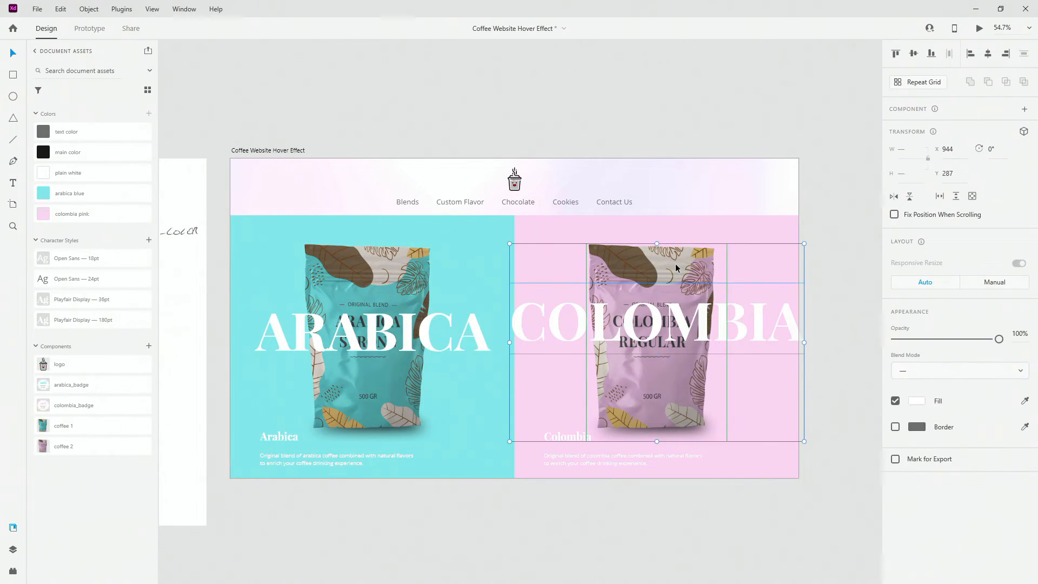
click(912, 53)
click(356, 334)
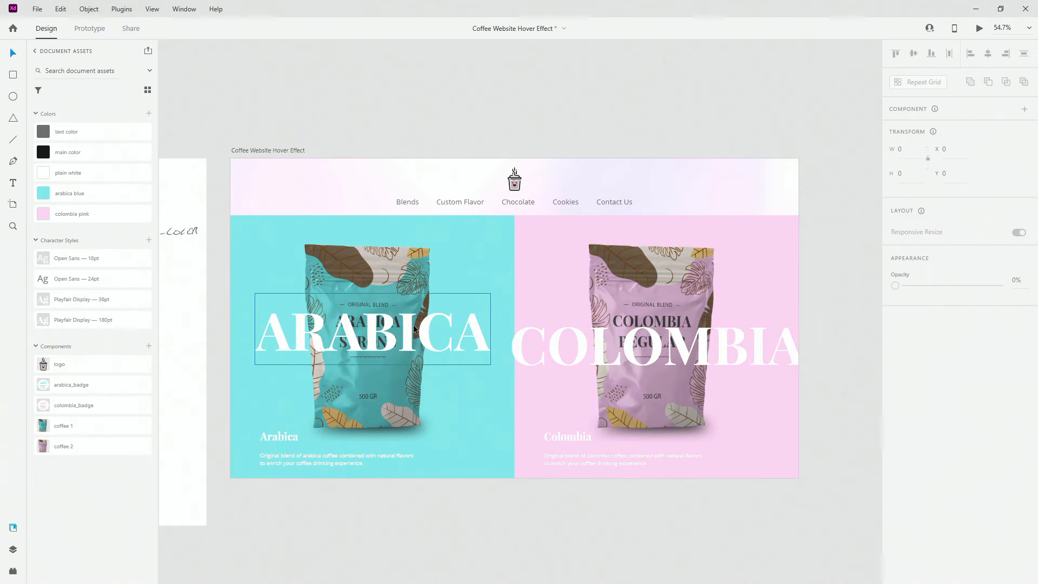
shift+click(406, 257)
click(913, 53)
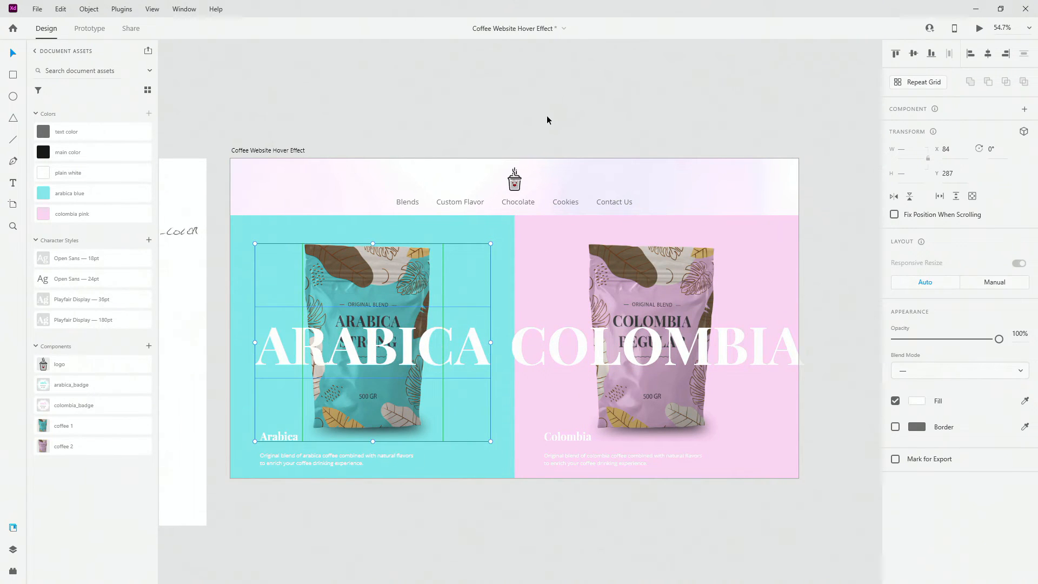
click(550, 119)
- Place the arabica_badge component over the lower side edge of the Arabica bag at X 188, Y 707
click(287, 341)
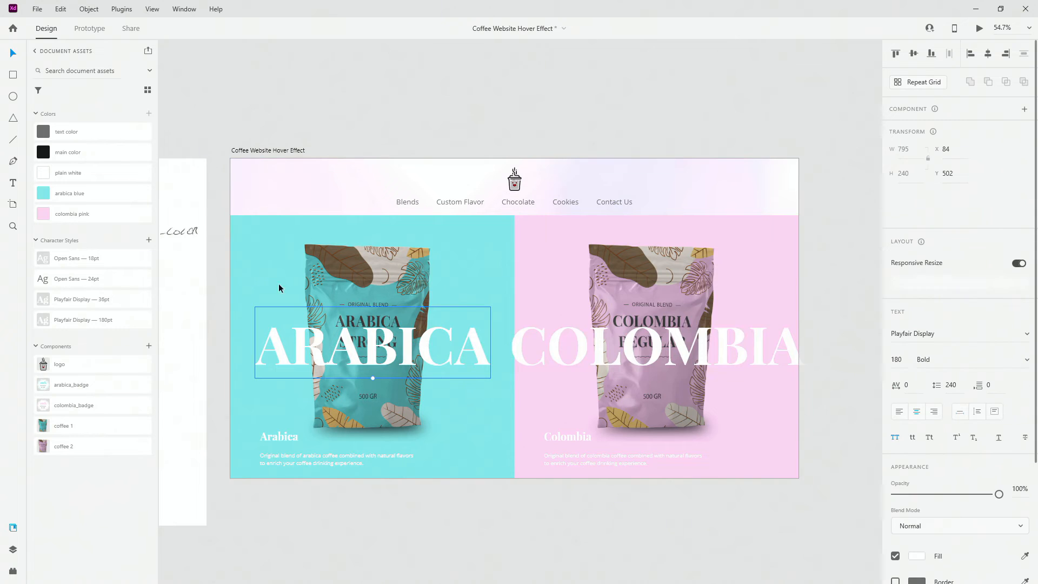
click(13, 549)
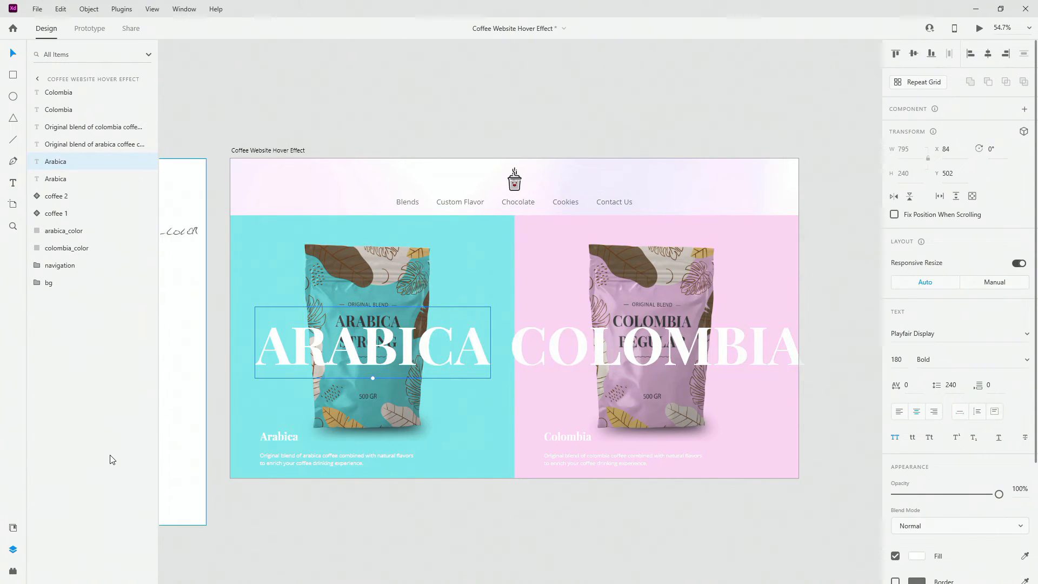
click(17, 530)
drag(68, 388, 297, 400)
scroll(406, 412, up, 5)
drag(405, 412, 407, 368)
scroll(310, 340, down, 3)
scroll(310, 341, down, 2)
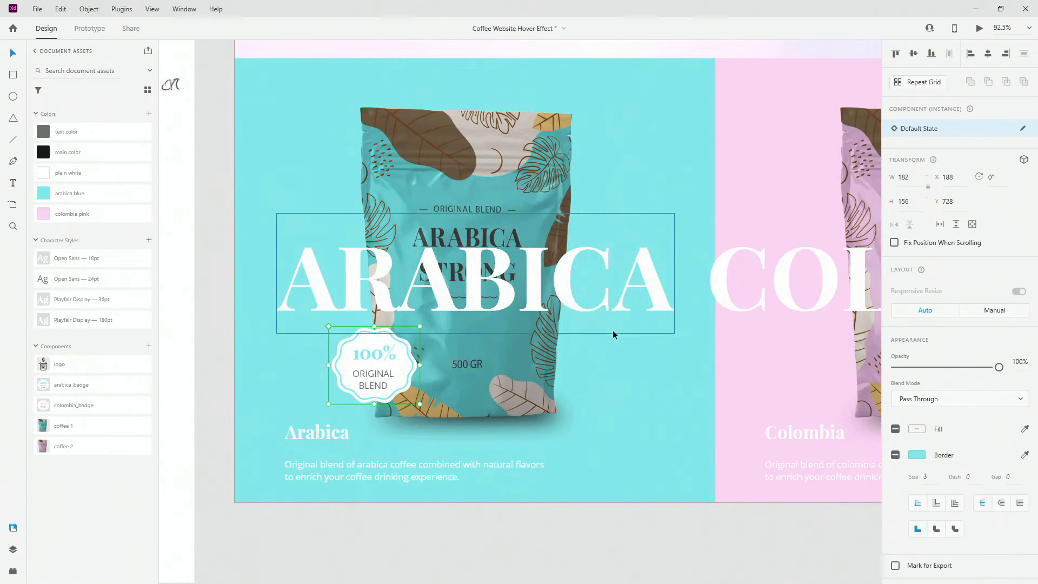
drag(381, 362, 382, 353)
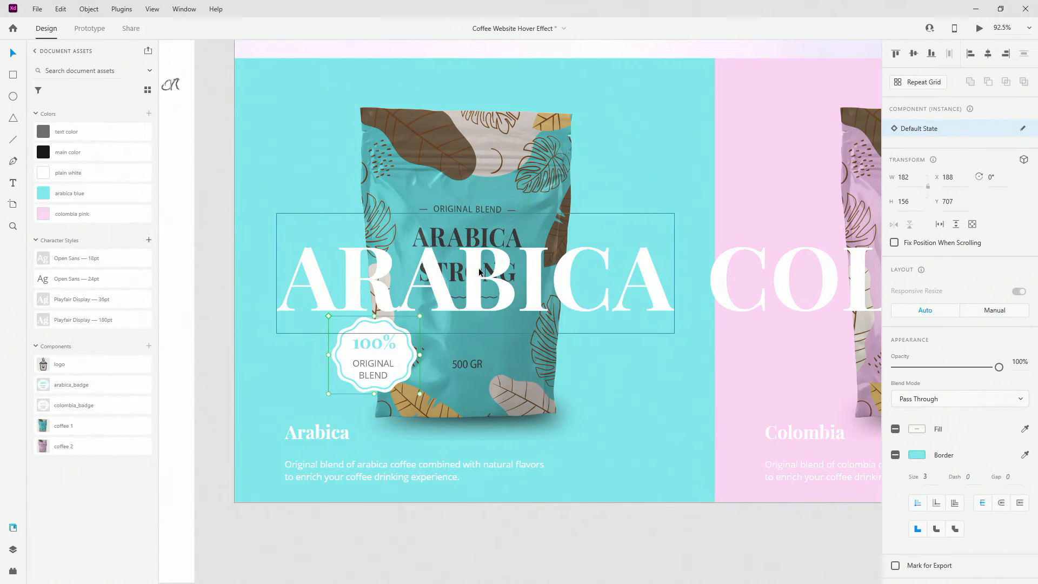
- Move both large headings, Arabica and Colombia, up together to Y 426
click(494, 280)
shift+click(727, 288)
drag(724, 290, 719, 256)
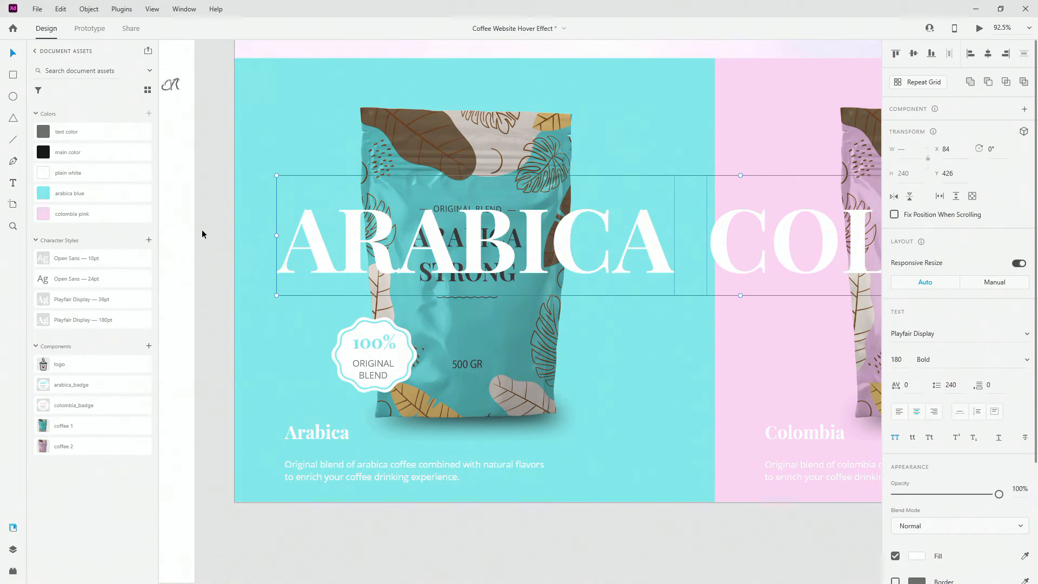
- Place the colombia_badge component over the lower side edge of the Colombia bag at X 1150, Y 707
click(371, 339)
click(73, 405)
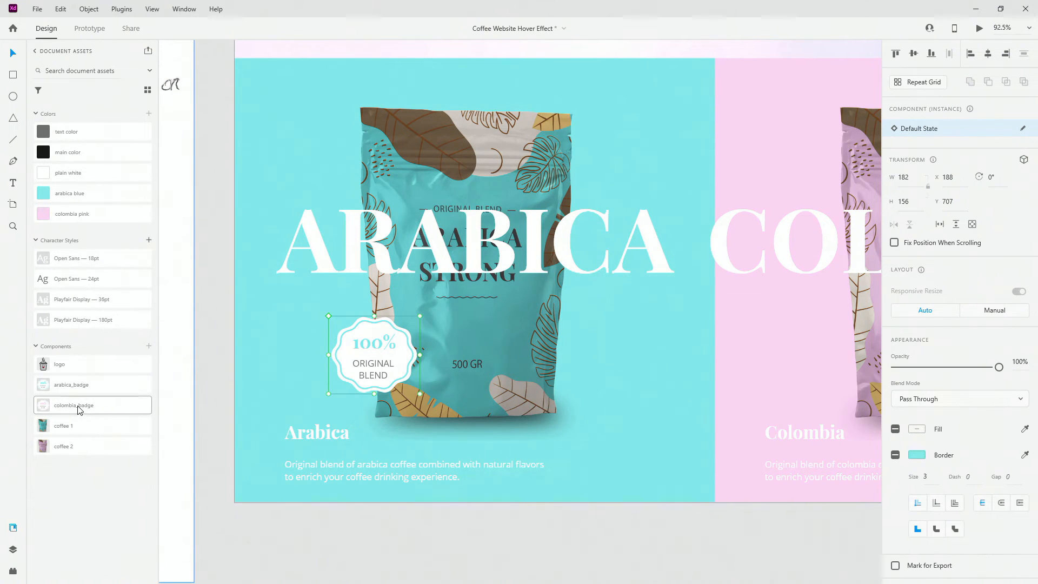
drag(676, 345, 677, 345)
drag(729, 369, 847, 338)
- Try enlarging the Colombia badge to about 250 by 214 and undo the resize
scroll(342, 340, down, 5)
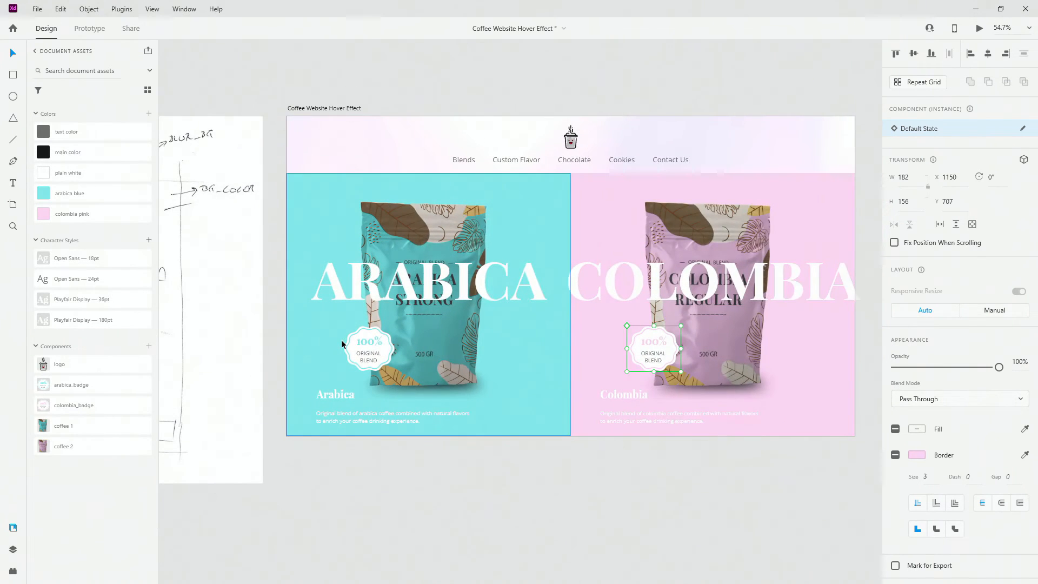
scroll(342, 340, down, 3)
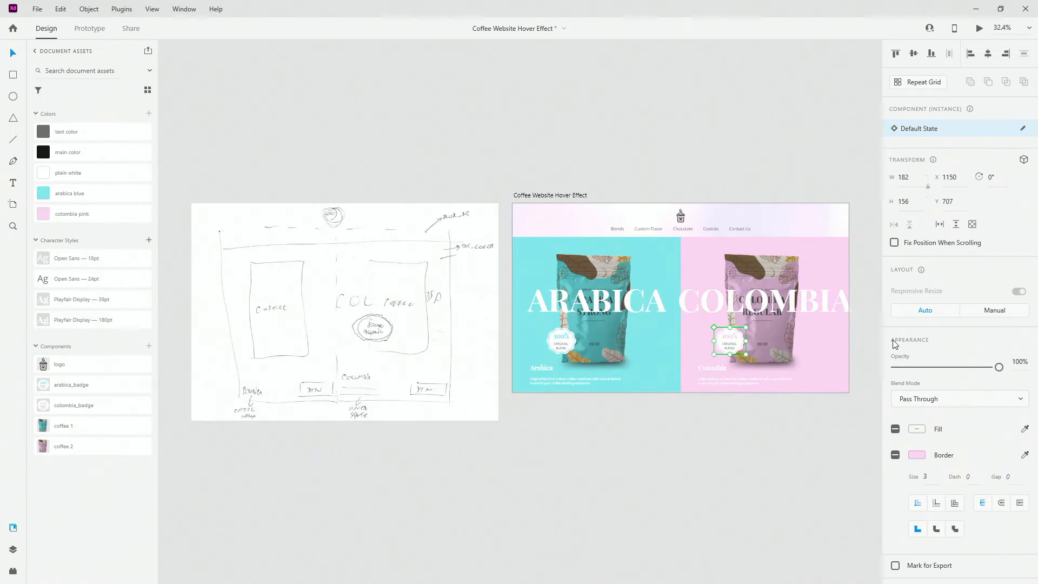
scroll(640, 348, up, 12)
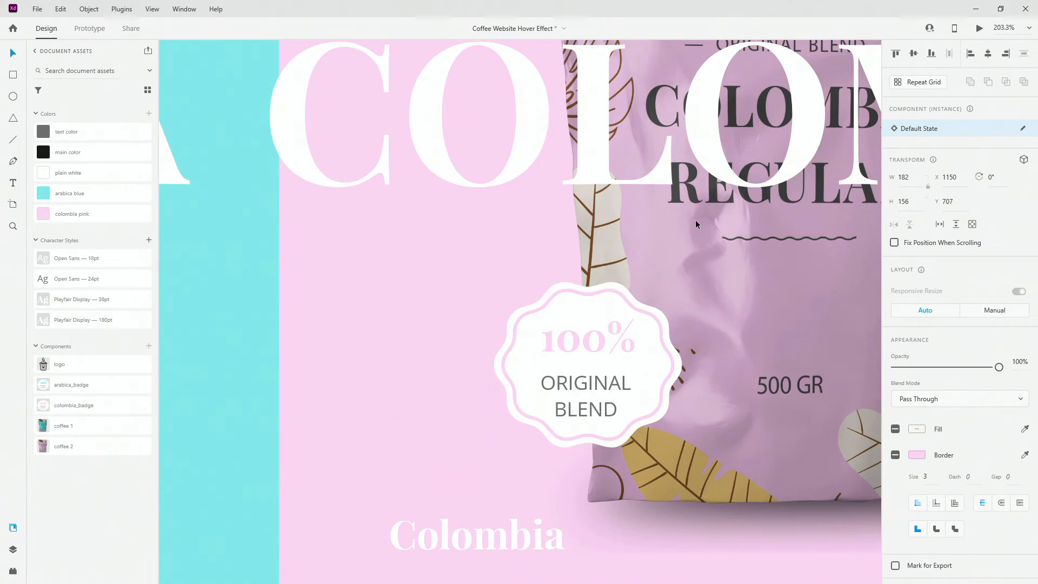
drag(685, 280, 725, 247)
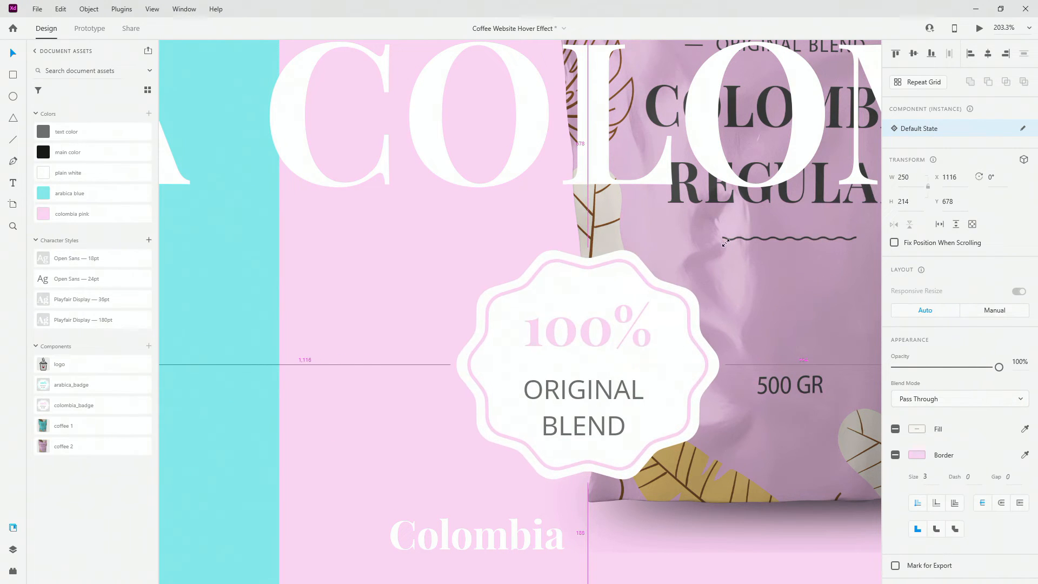
key(ctrl+z)
- Paste the Order Now button into the Arabica panel beside the description and make its btn component local
scroll(748, 302, down, 5)
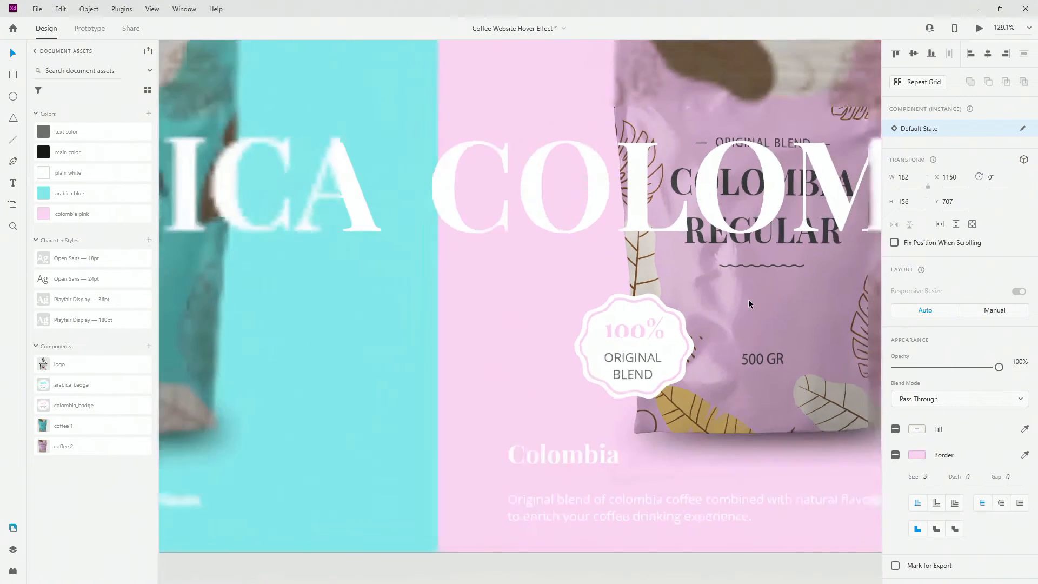
scroll(747, 299, down, 2)
scroll(530, 330, down, 1)
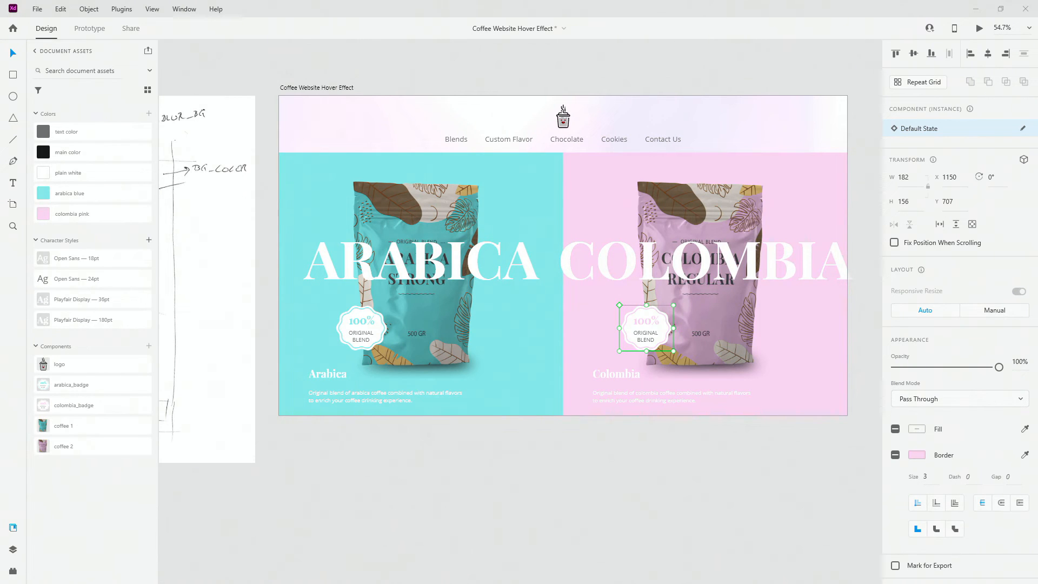
scroll(516, 374, up, 6)
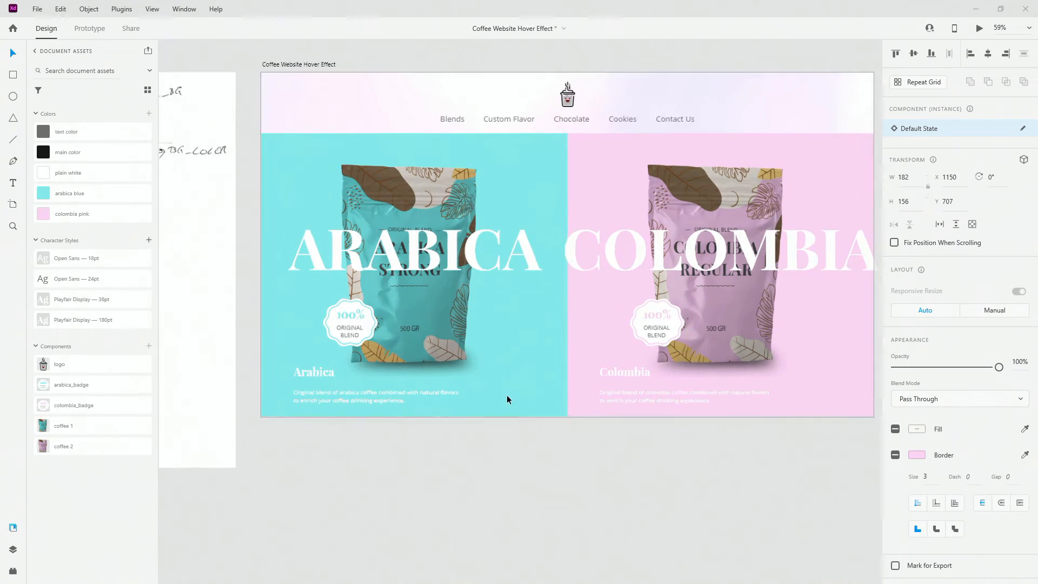
click(501, 371)
key(ctrl+v)
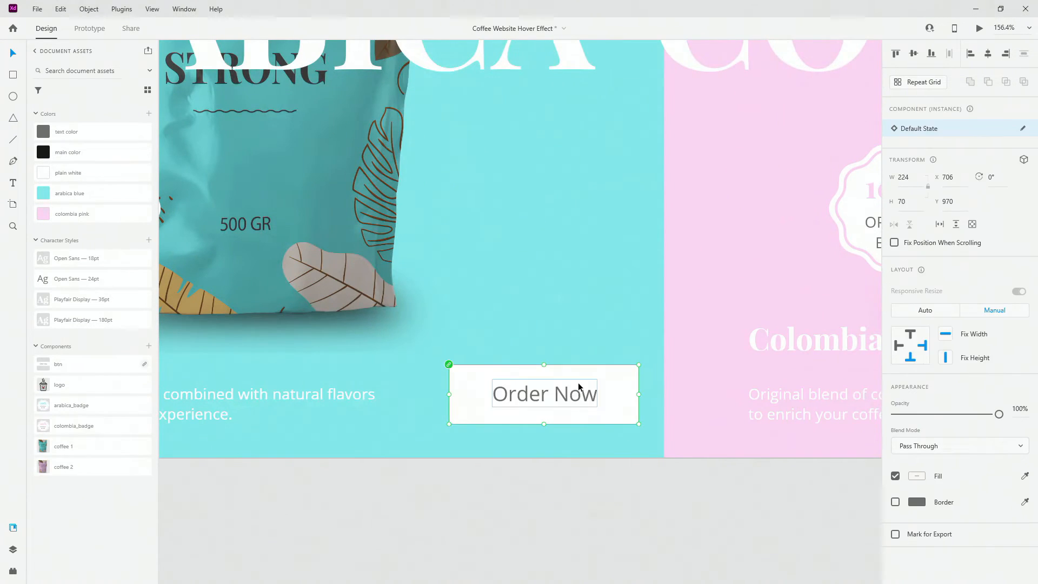
right_click(95, 365)
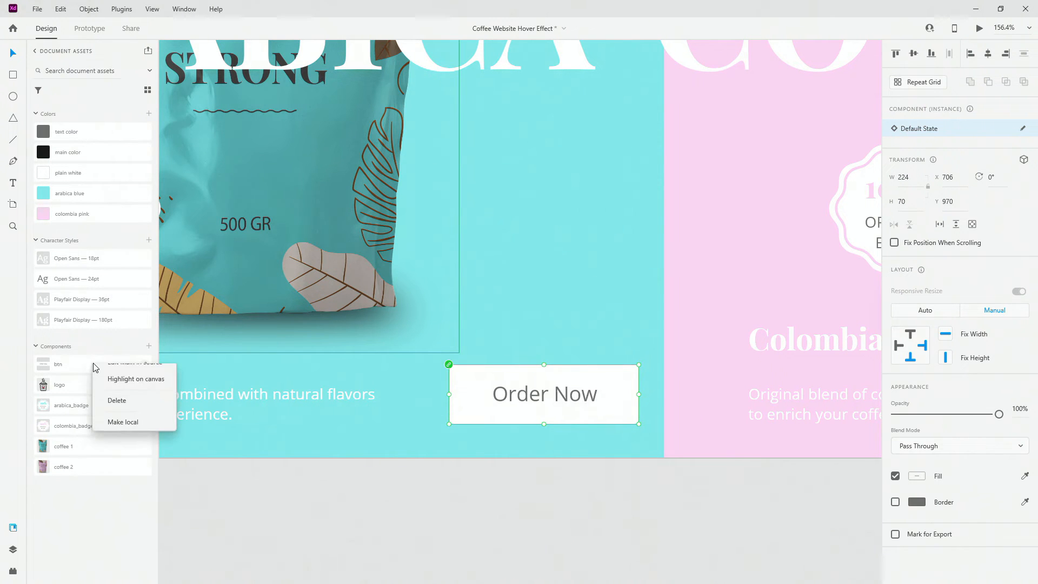
click(121, 431)
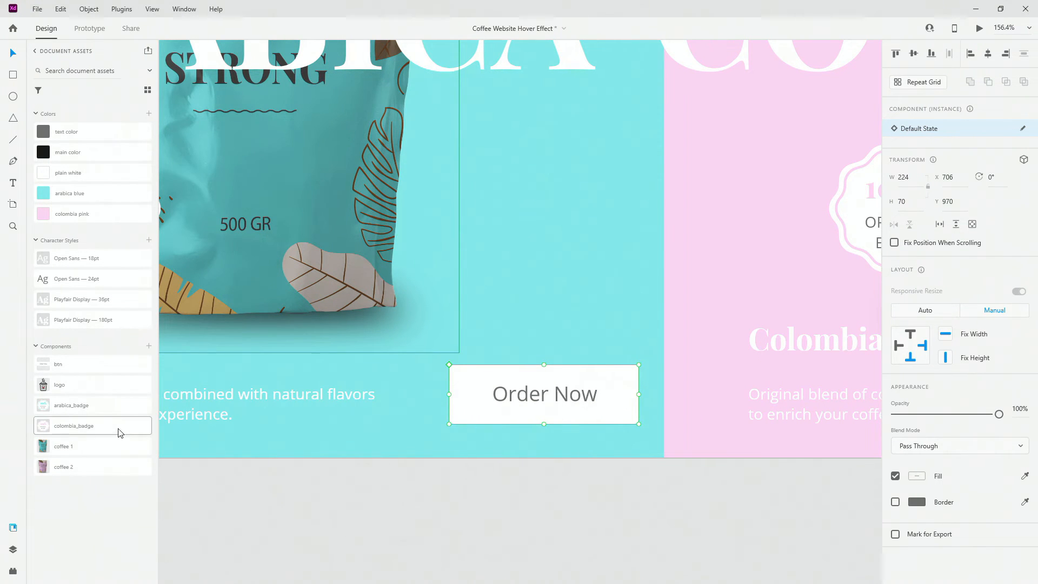
- Position the Order Now button 30 px inside the Arabica panel's edge at X 706, Y 970, and check its spacing
scroll(651, 386, down, 5)
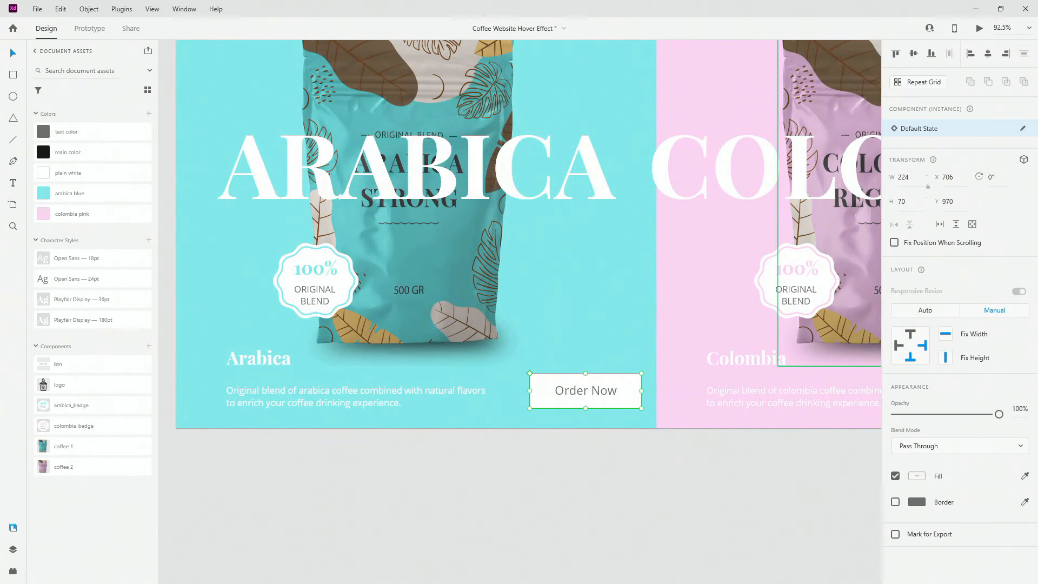
drag(613, 391, 629, 392)
key(shift+Left)
key(shift+Left)
key(shift+Left)
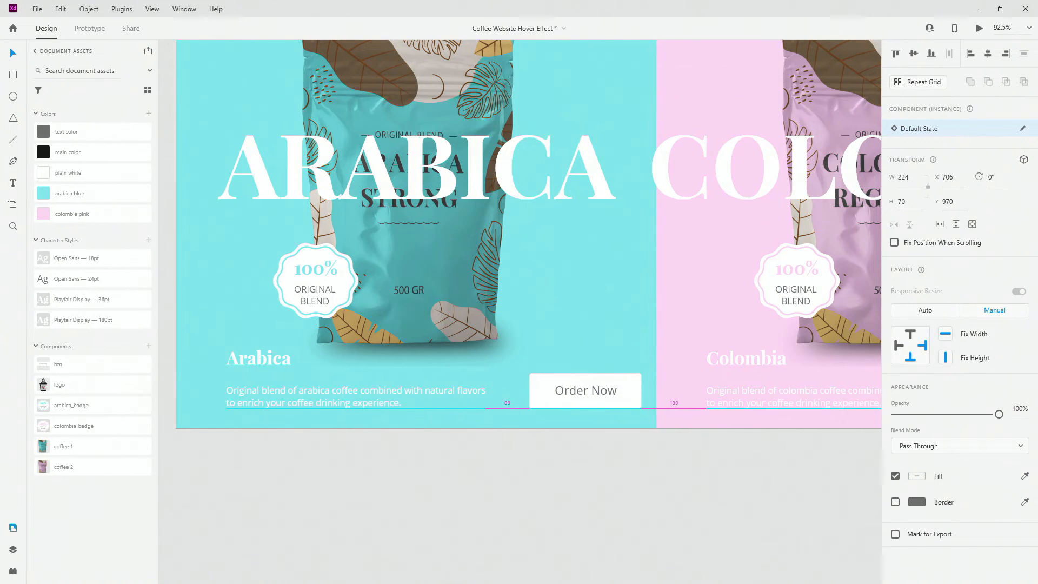
key(alt)
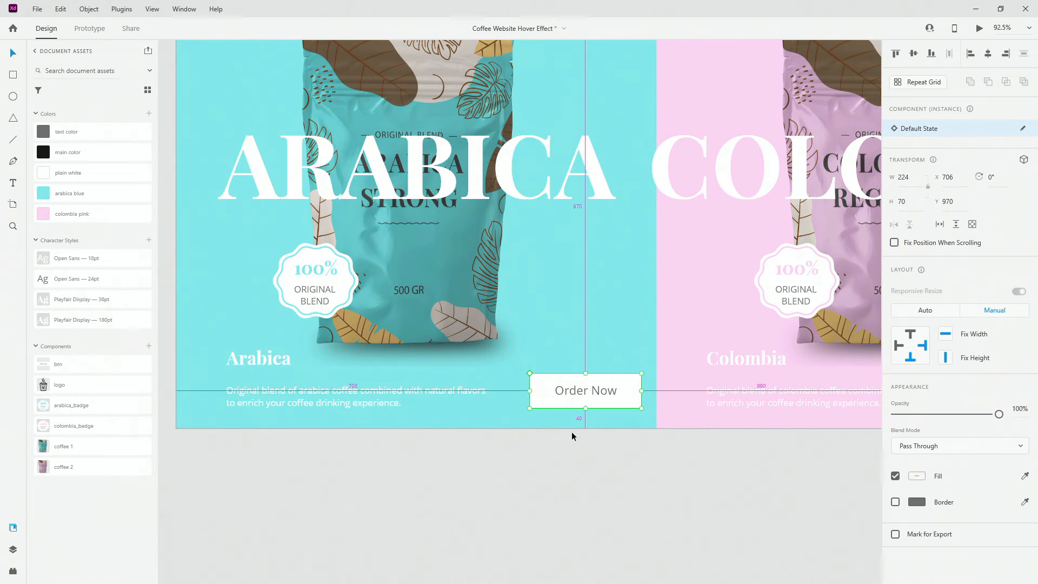
scroll(422, 414, down, 2)
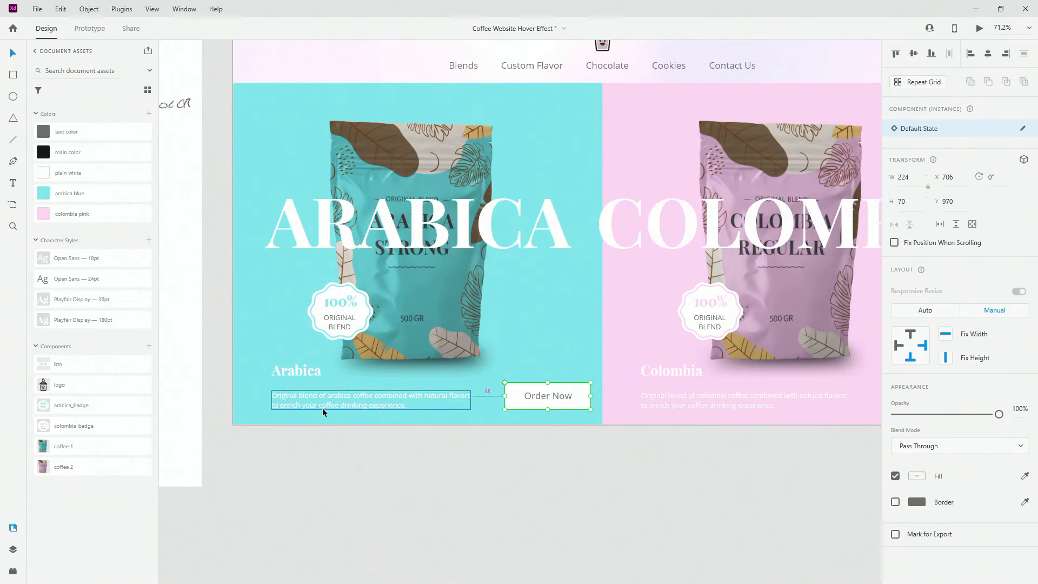
- Duplicate the Order Now button into the Colombia panel at X 1666, Y 970, and check both buttons' edge spacing
scroll(323, 407, down, 2)
drag(496, 399, 776, 394)
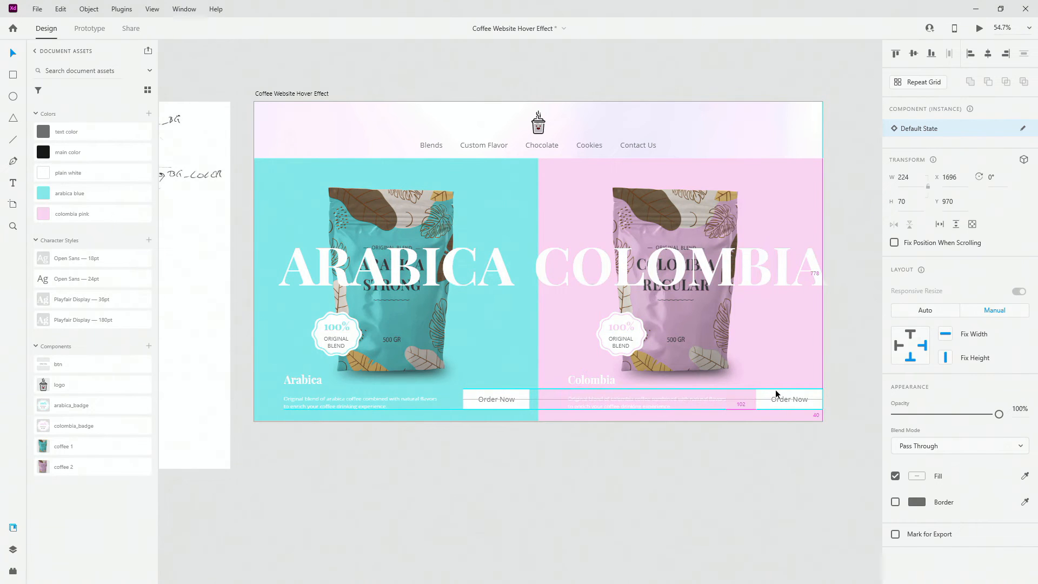
key(shift+Left)
key(shift+Left)
key(shift+Left)
click(520, 401)
key(alt)
click(780, 401)
key(alt)
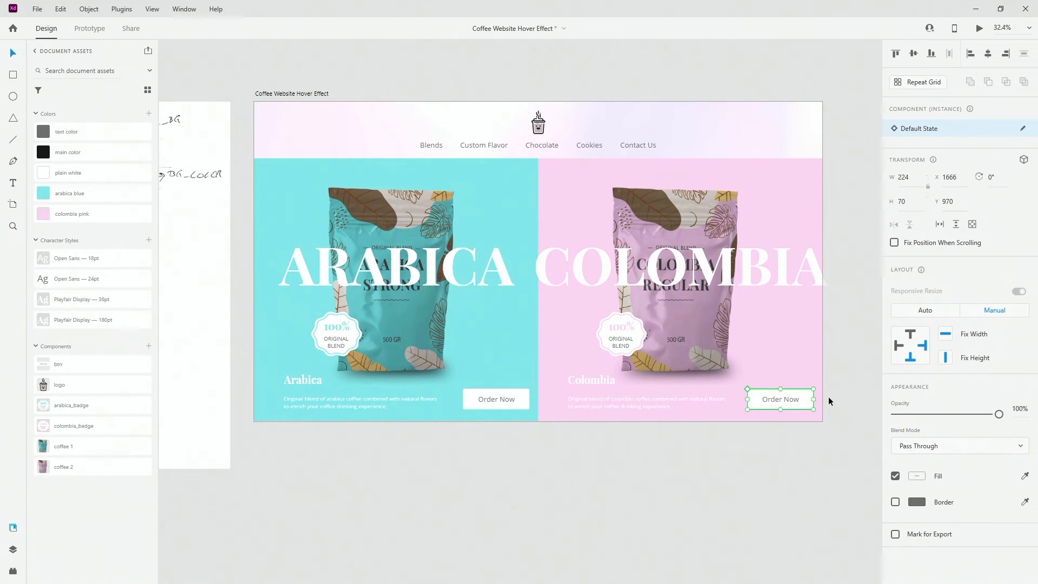
- Lock the bg layer group of the Coffee Website Hover Effect artboard
key(ctrl+0)
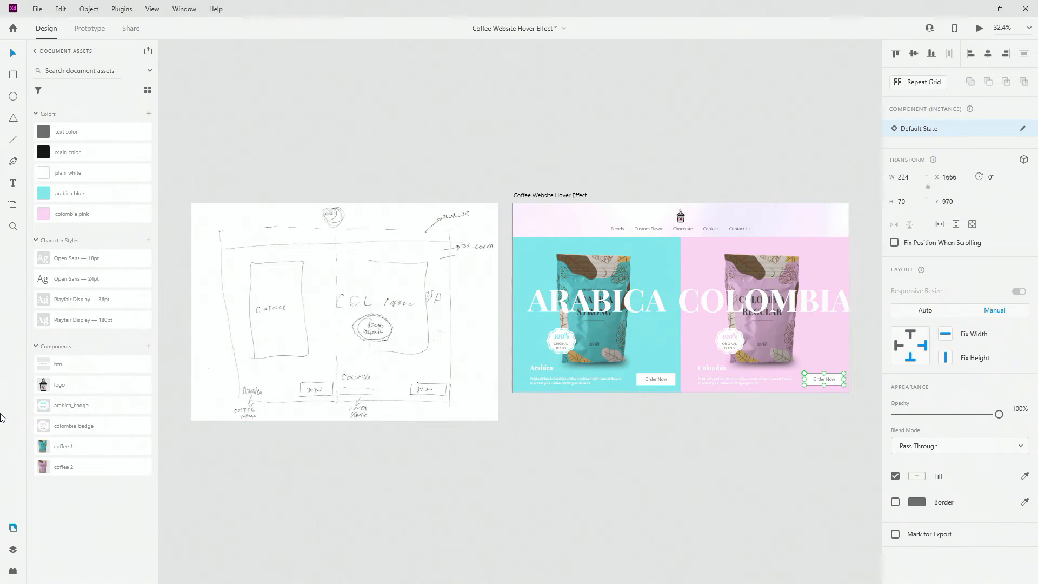
click(13, 549)
scroll(458, 318, up, 5)
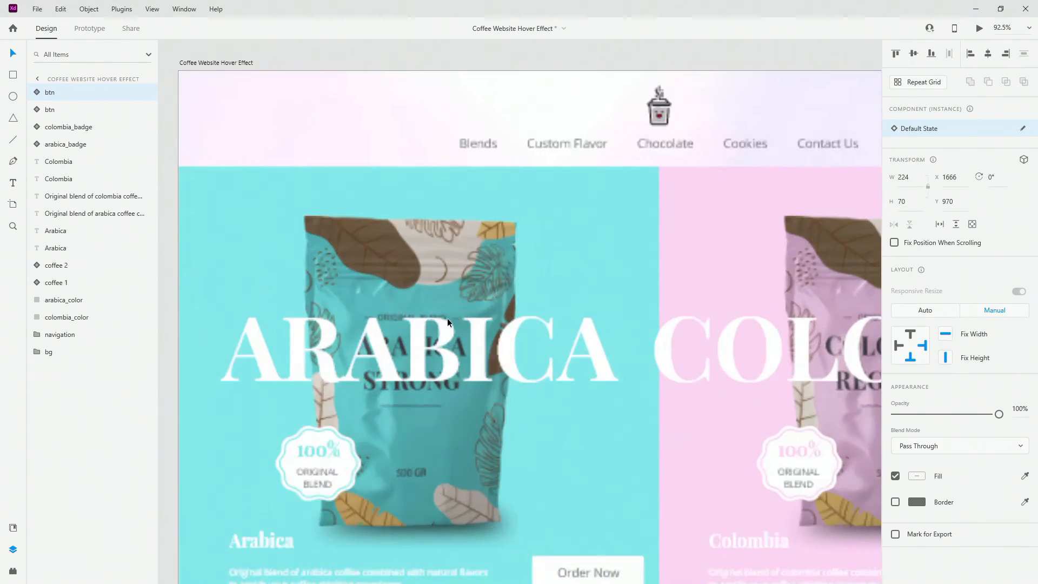
scroll(656, 238, down, 3)
scroll(537, 281, up, 3)
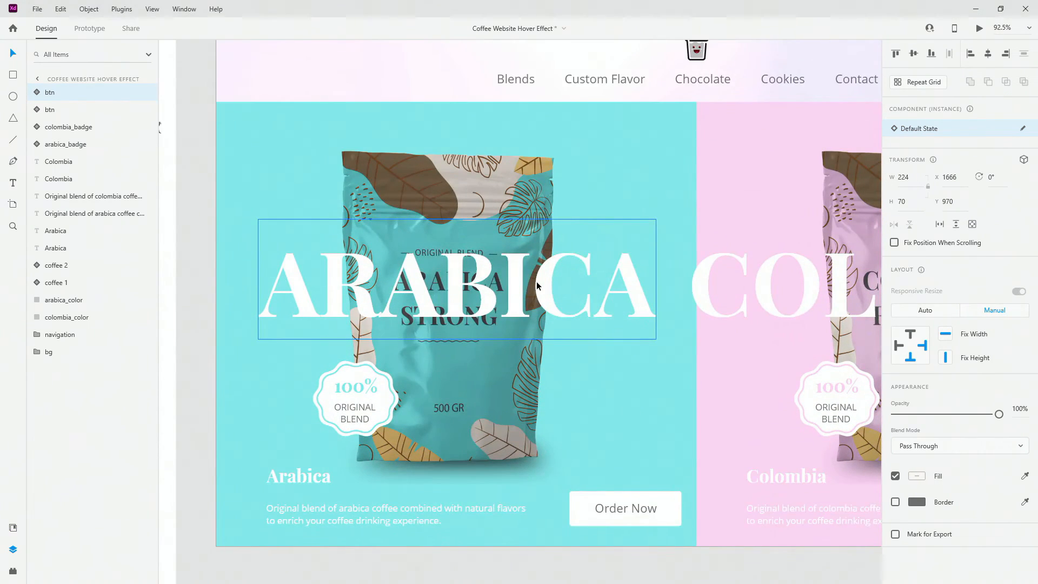
scroll(608, 221, down, 2)
click(429, 127)
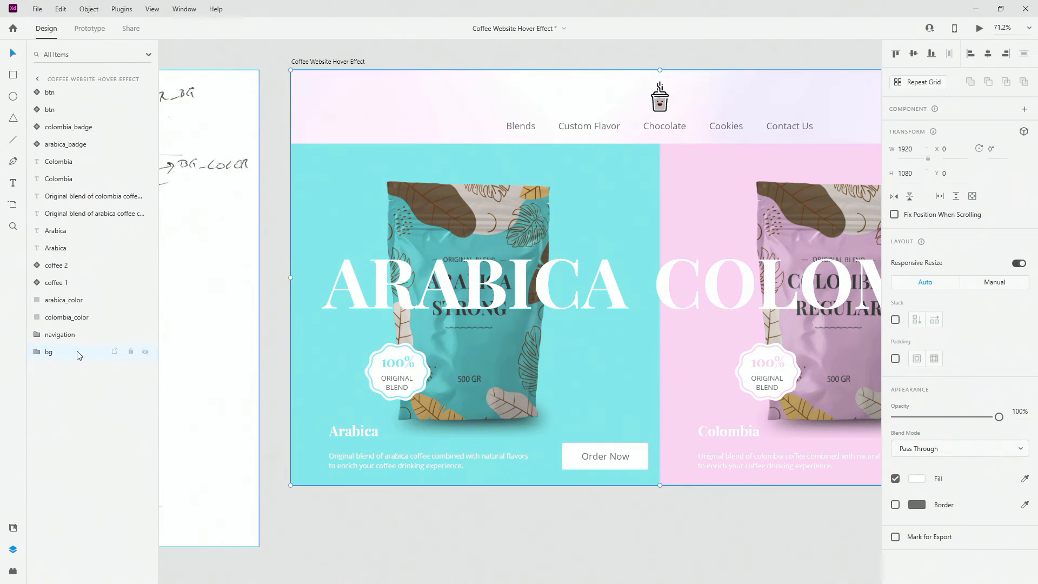
click(361, 160)
click(348, 96)
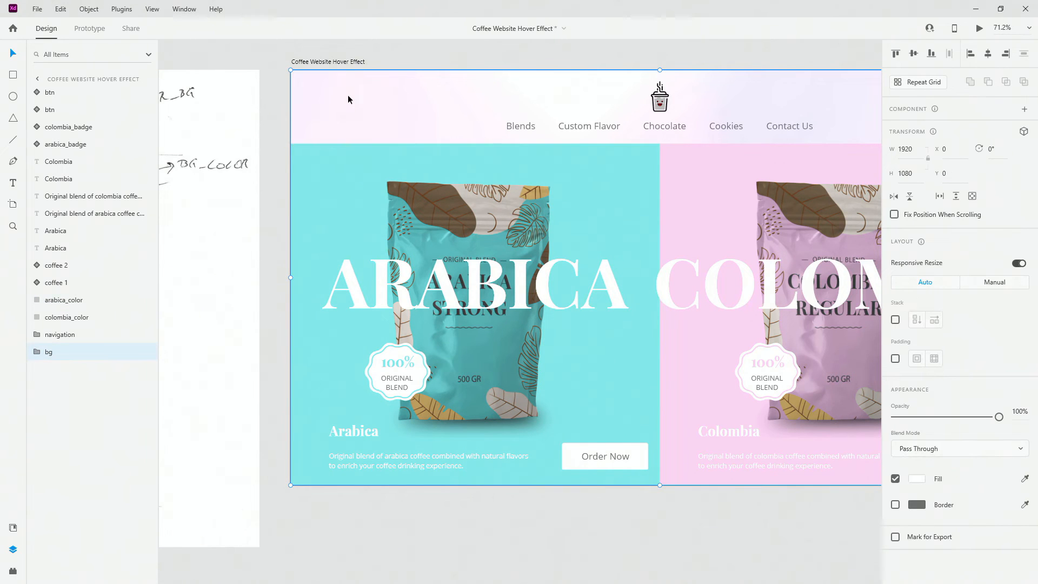
click(130, 351)
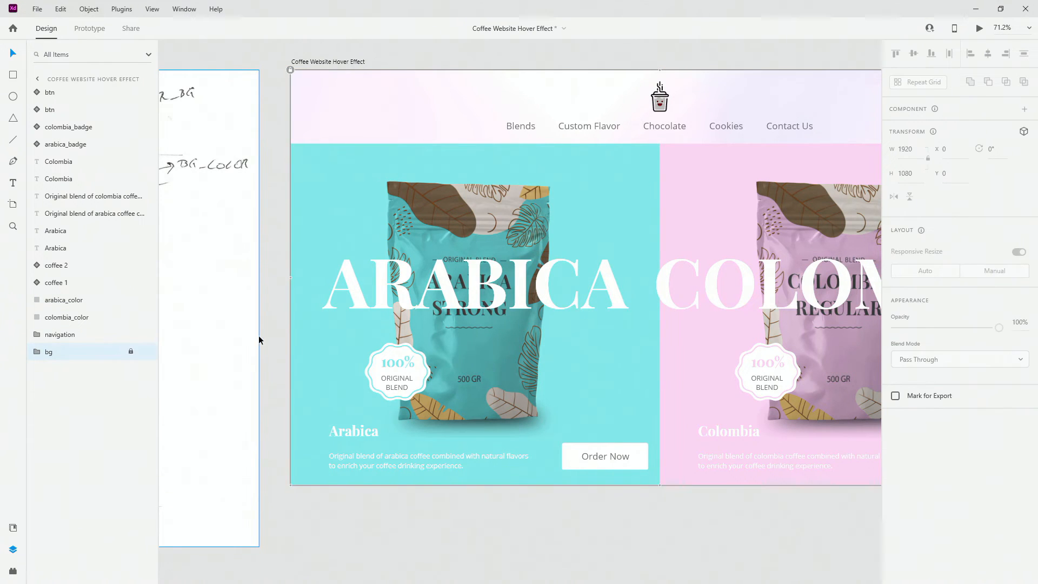
click(305, 45)
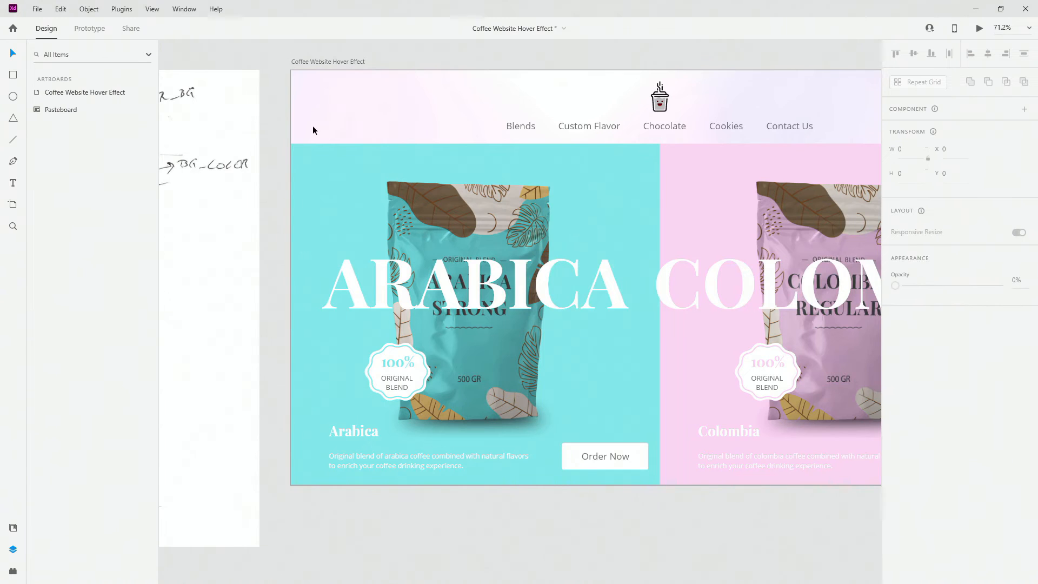
- Group all Arabica panel elements: button, badge, both headings, description, coffee bag and blue background
drag(306, 139, 577, 480)
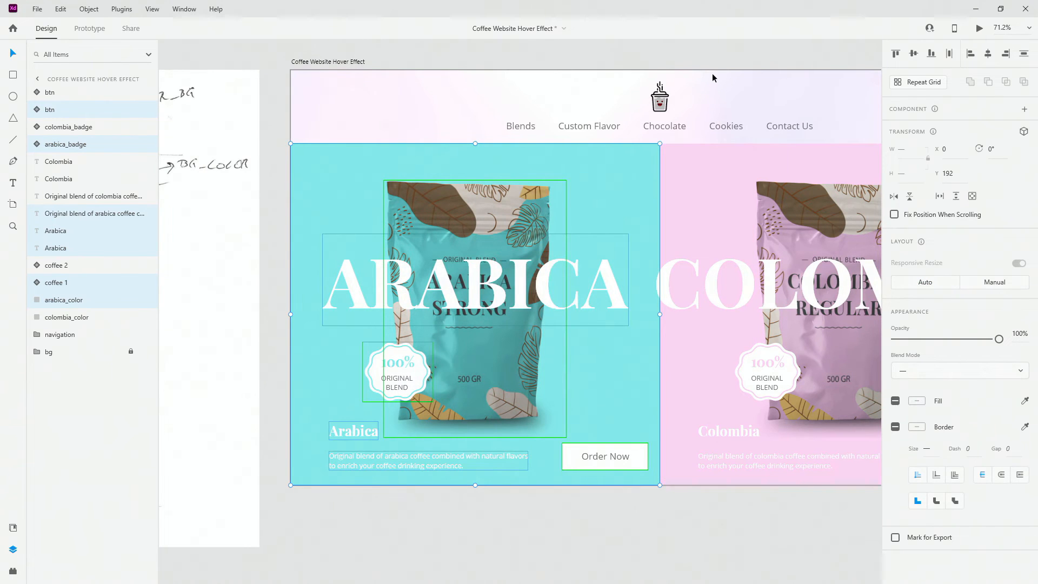
key(ctrl+g)
drag(694, 47, 470, 43)
click(822, 50)
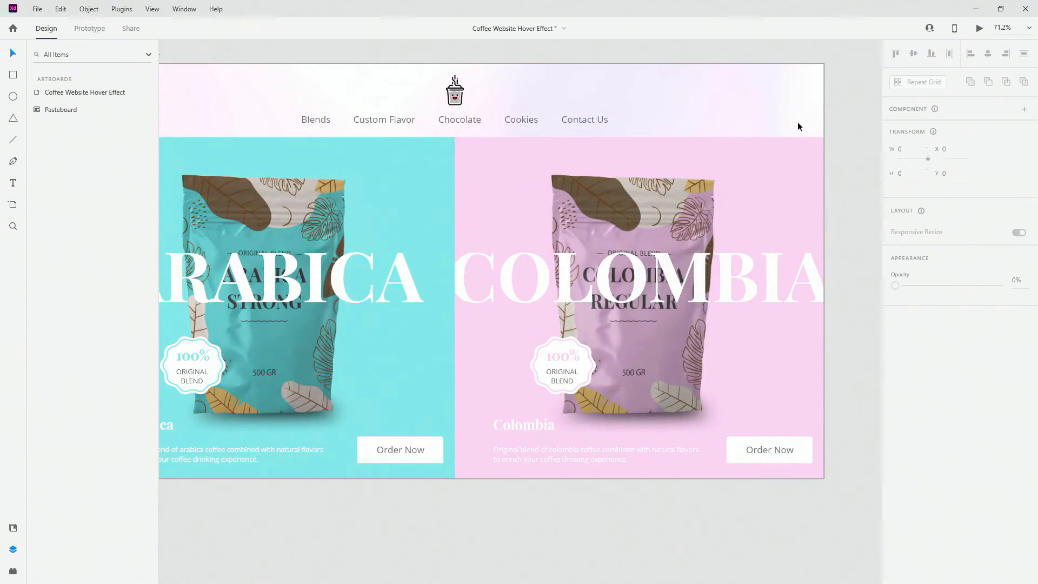
- Group all Colombia panel elements and name the group colombia
drag(805, 132, 545, 478)
key(ctrl+g)
double_click(59, 90)
text(colombia)
key(Return)
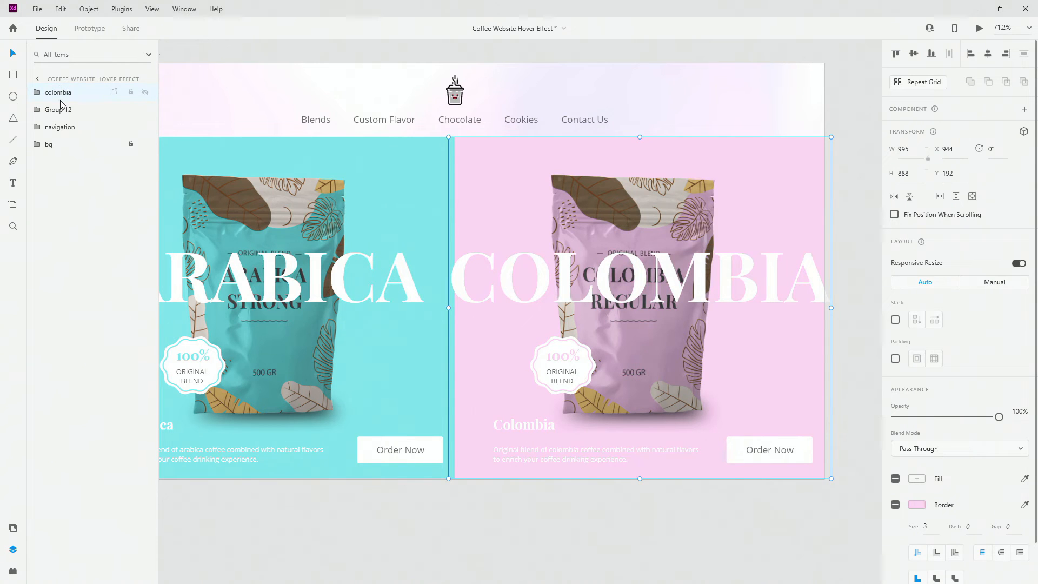
- Rename the Arabica panel's group as arabica
double_click(60, 109)
text(arabica)
key(Return)
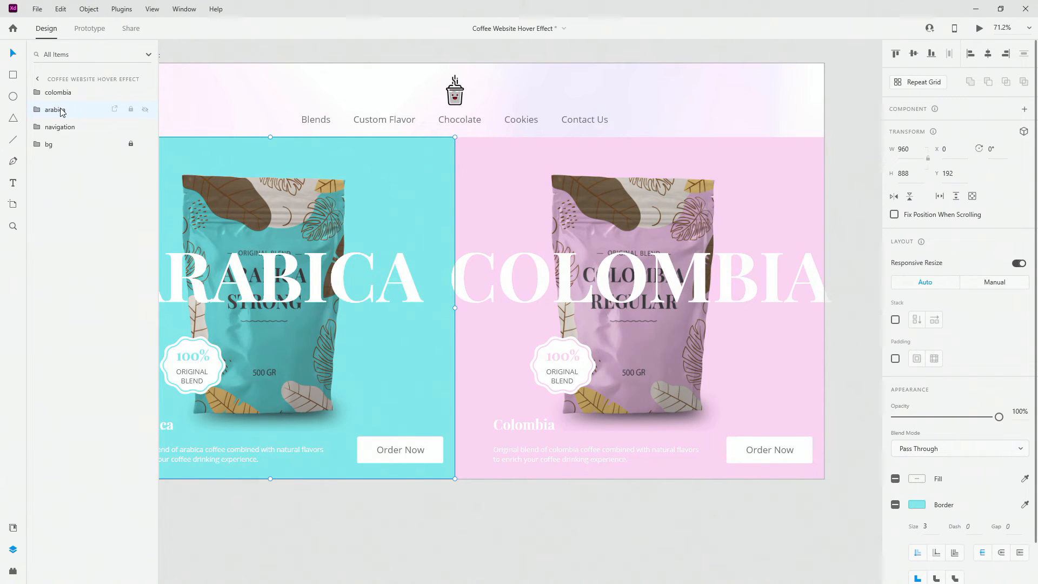
- Reorder the artboard's layer groups so navigation is first, followed by arabica, colombia and bg
key(ctrl+0)
click(69, 128)
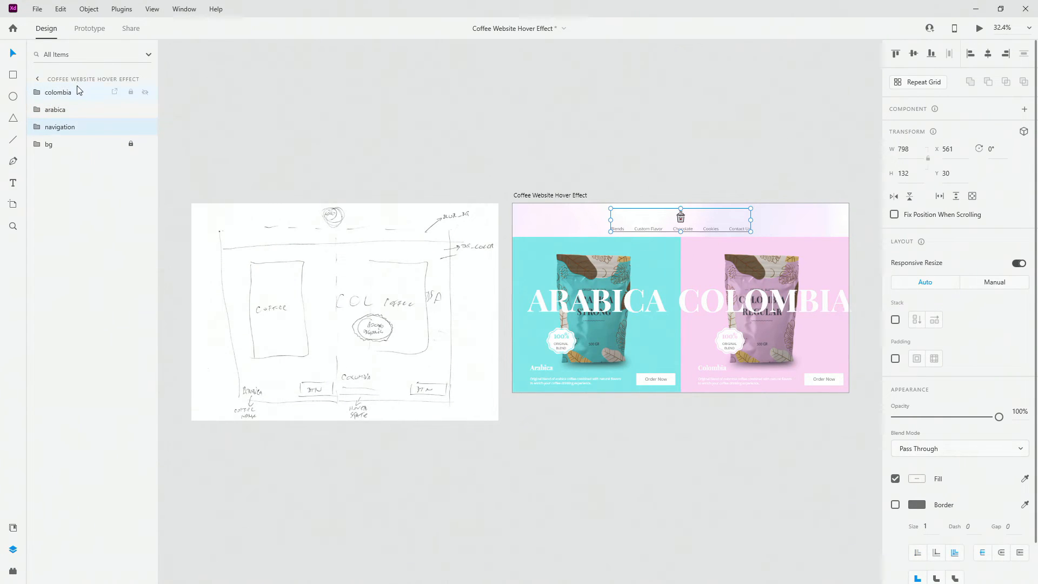
mouse_move(74, 128)
mouse_down()
mouse_move(81, 97)
mouse_move(49, 84)
mouse_move(74, 140)
mouse_up()
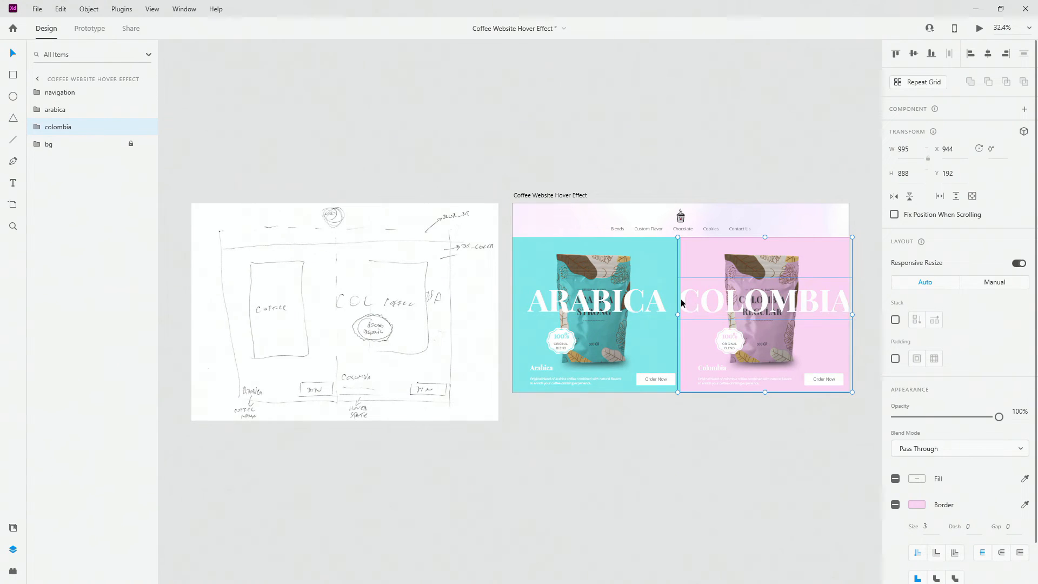
click(55, 111)
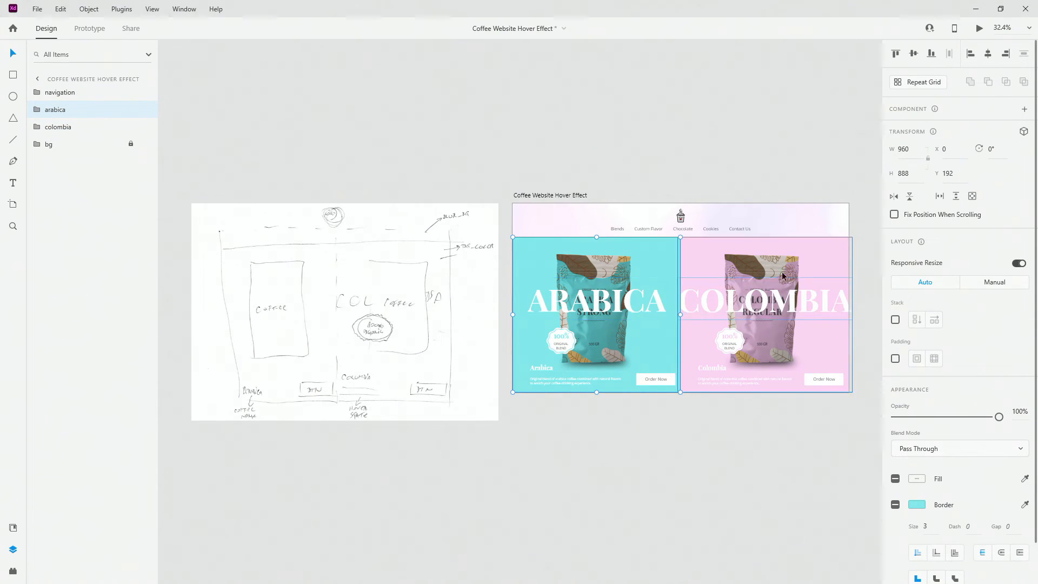
scroll(794, 270, up, 2)
scroll(793, 270, down, 2)
click(401, 275)
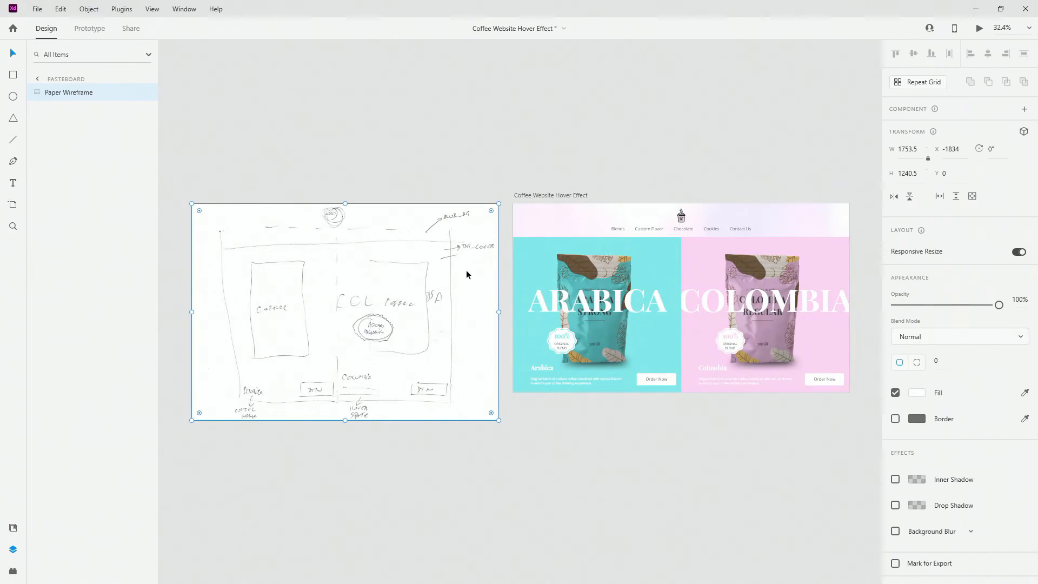
scroll(821, 309, up, 8)
scroll(508, 287, down, 3)
scroll(291, 292, up, 3)
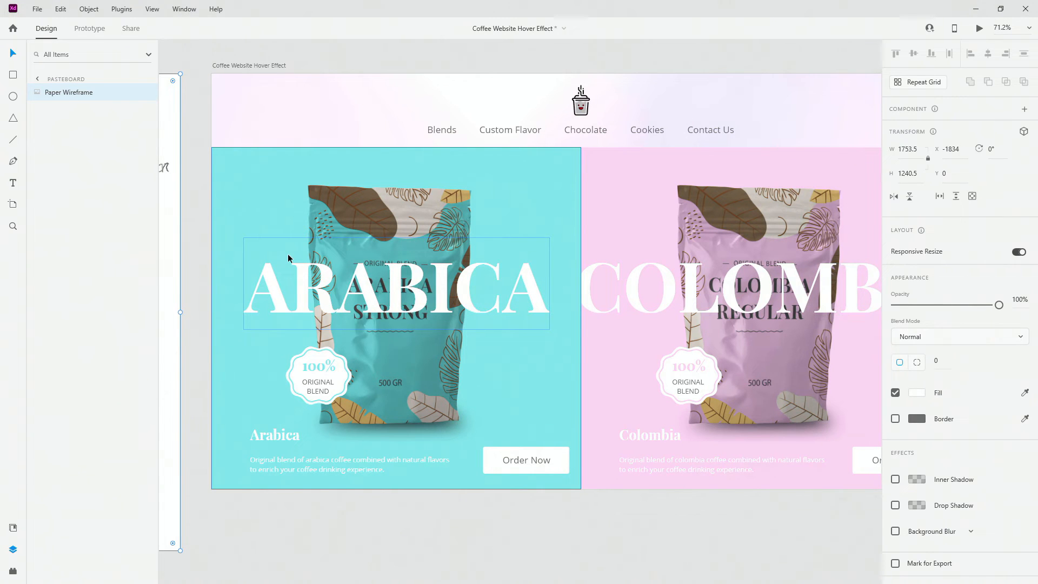
- Check the export settings for the badge inside the arabica group without exporting it
click(323, 379)
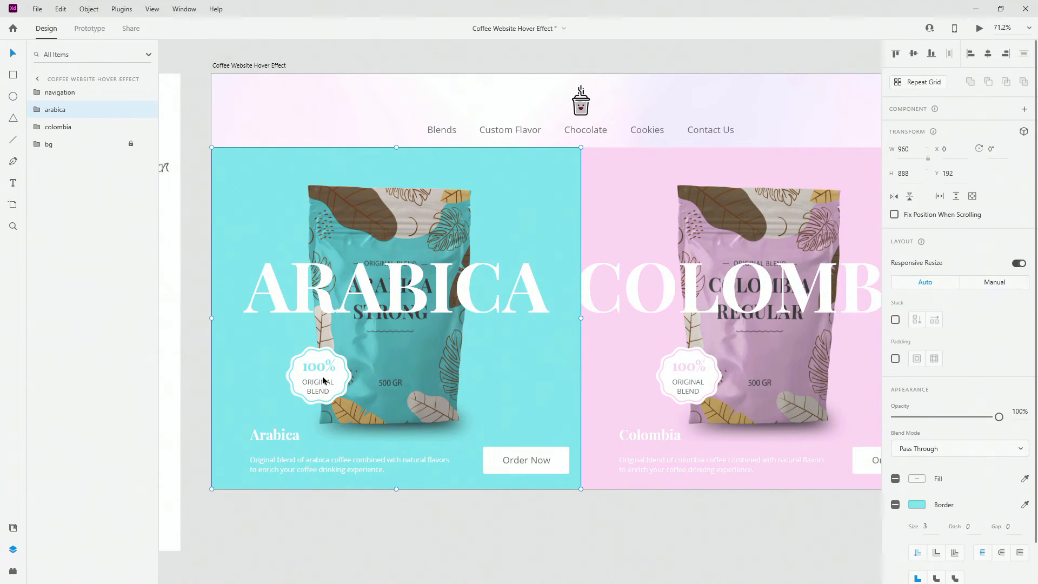
double_click(322, 375)
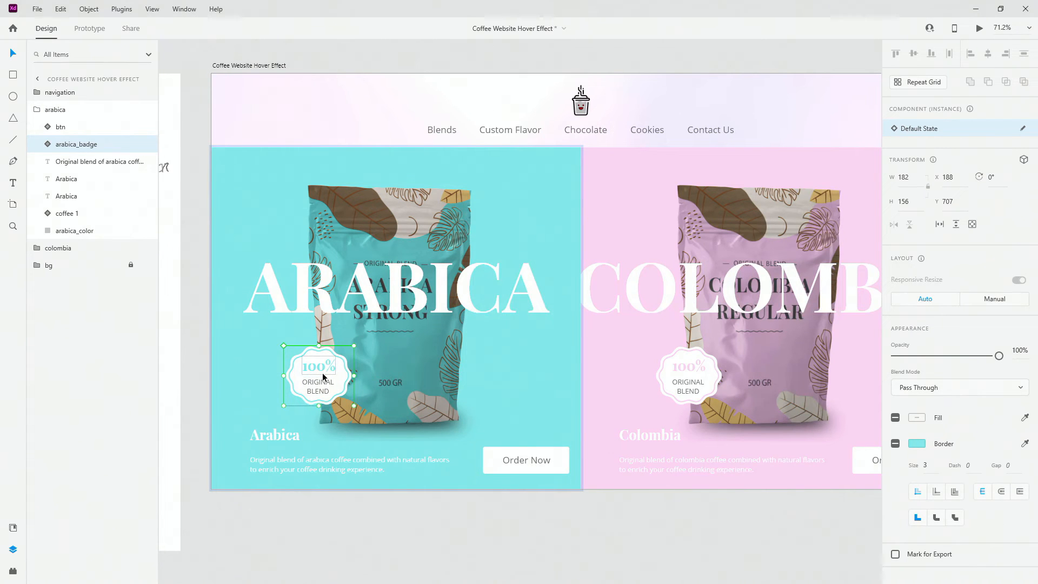
key(ctrl+e)
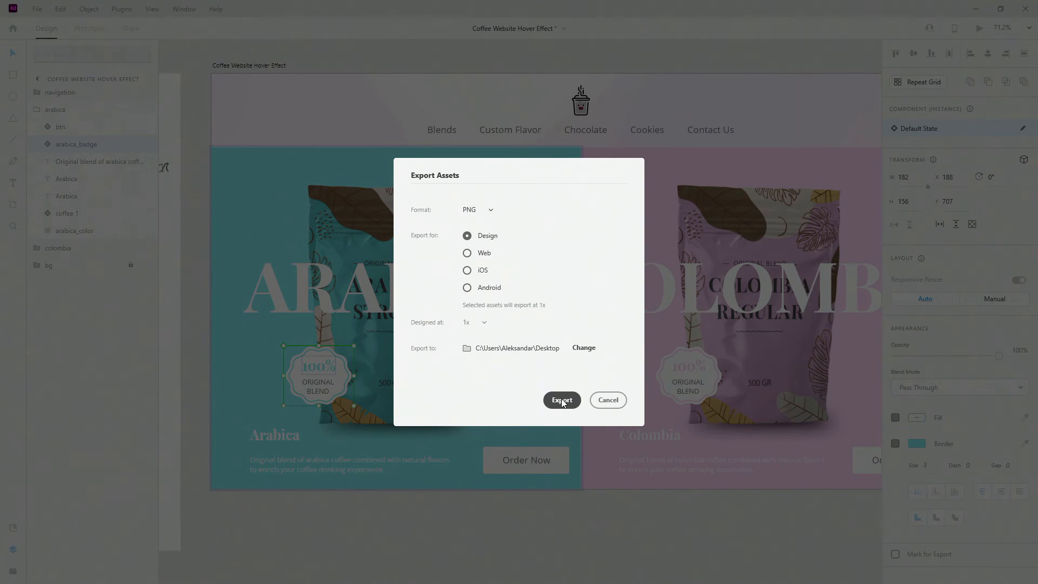
click(608, 400)
- Import the arabica_badge and colombia_badge images side by side just below the artboard
scroll(255, 321, down, 3)
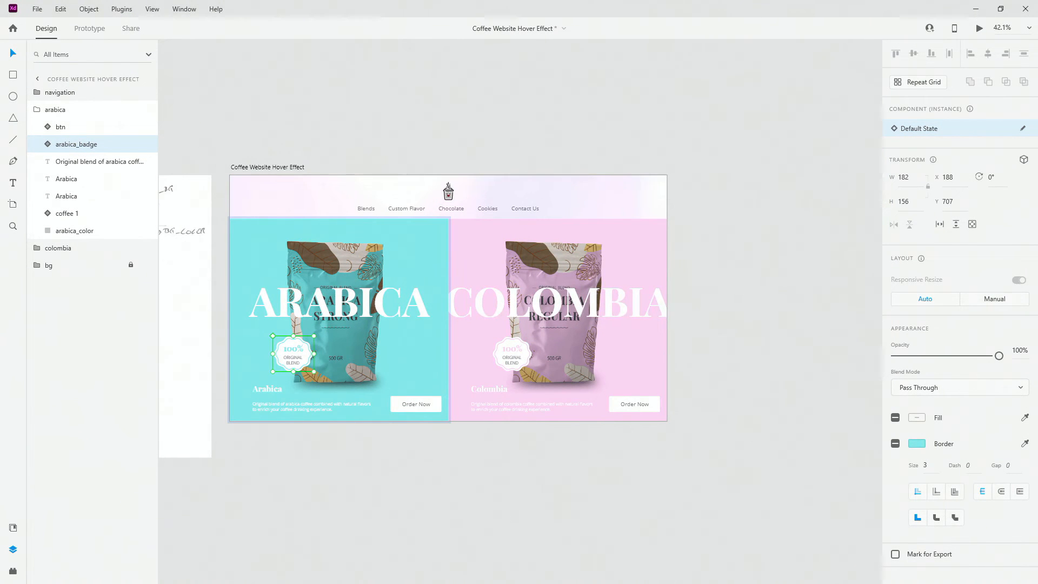
drag(436, 434, 395, 443)
scroll(318, 425, up, 3)
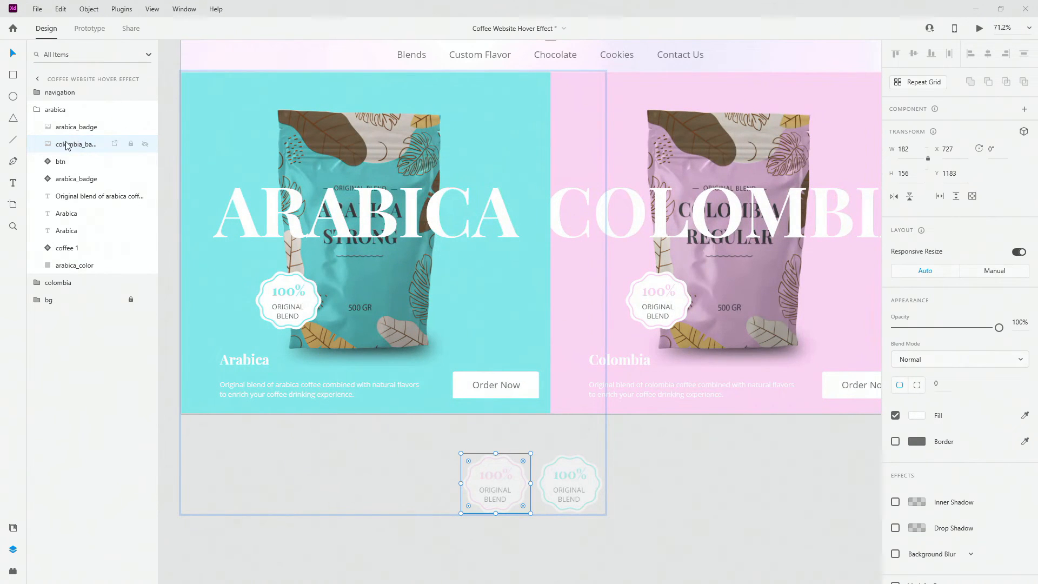
- Take the colombia_badge image out of the arabica group and place it in the colombia group, above the existing badge component
drag(68, 147, 68, 125)
drag(68, 107, 69, 107)
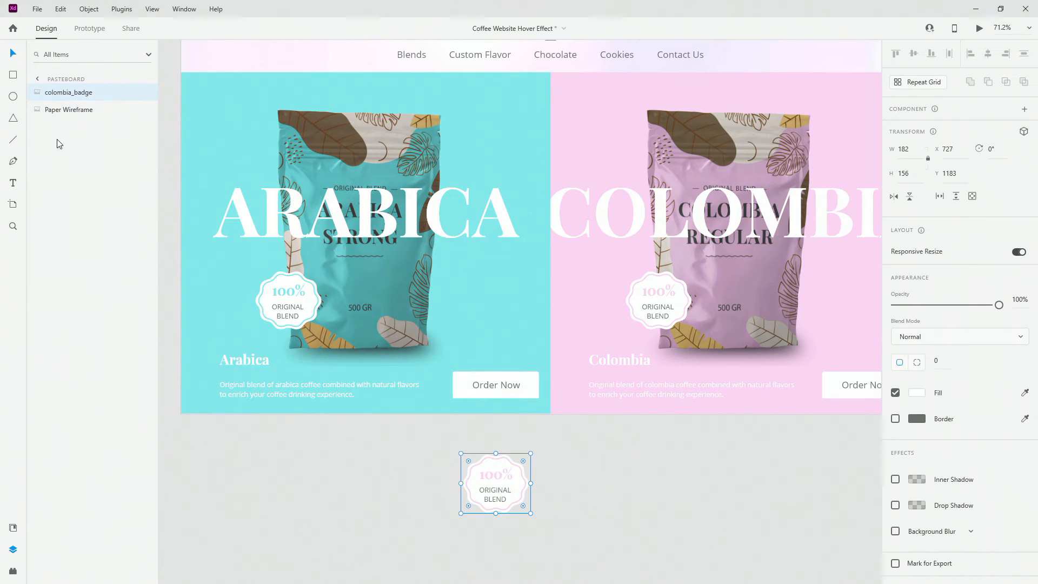
drag(515, 463, 630, 280)
click(39, 282)
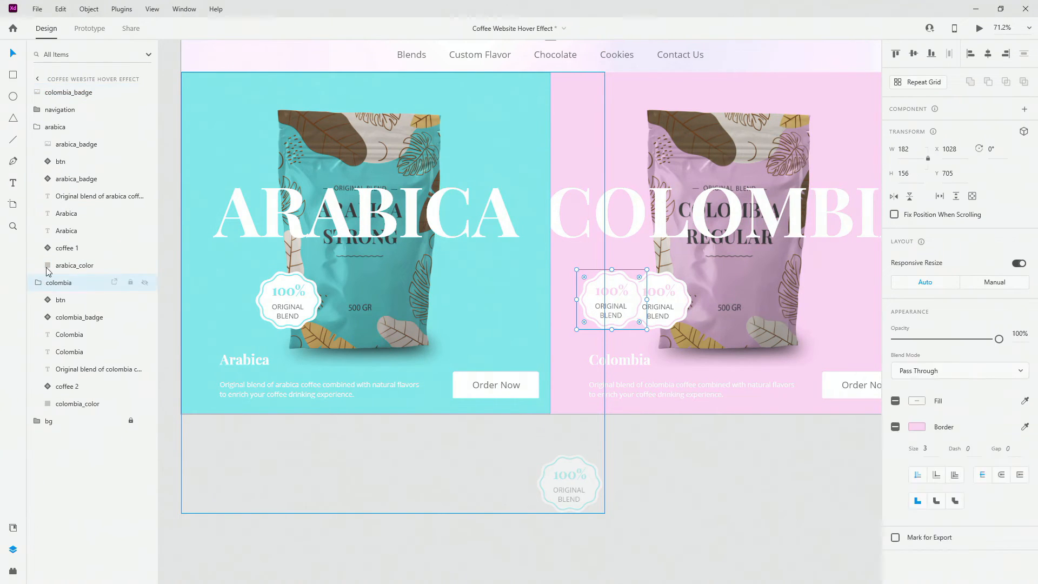
drag(79, 98, 71, 309)
- Align the colombia_badge image exactly over the existing Colombia badge at X 1150, Y 707
scroll(688, 301, up, 5)
scroll(688, 302, up, 2)
drag(505, 252, 521, 273)
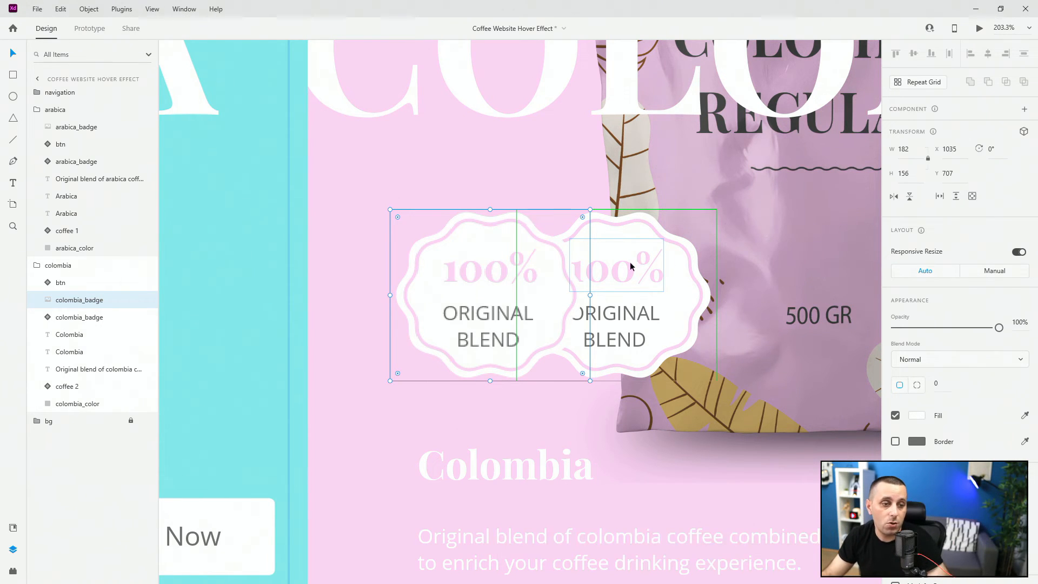
drag(451, 273, 620, 263)
- Align the arabica_badge image exactly over the existing Arabica badge at X 188, Y 707
scroll(737, 261, down, 6)
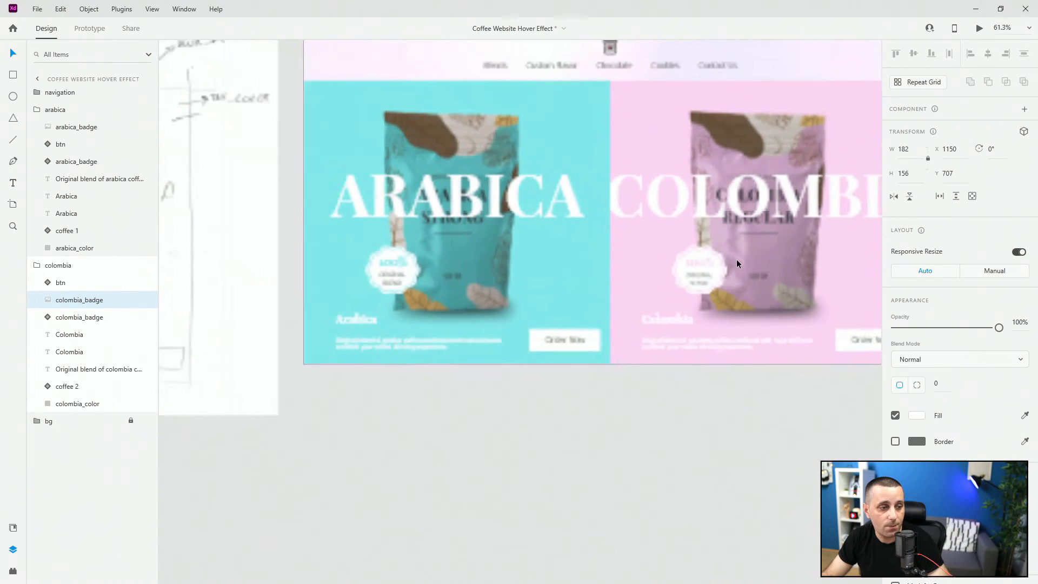
scroll(352, 275, up, 3)
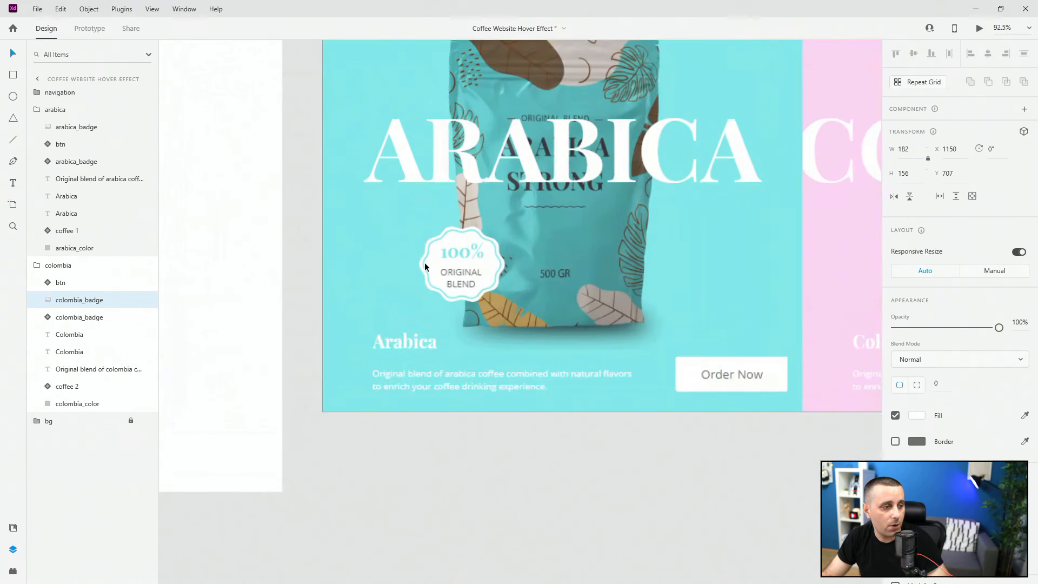
click(91, 132)
drag(825, 494, 464, 258)
scroll(422, 232, up, 6)
drag(562, 279, 544, 280)
scroll(421, 283, down, 7)
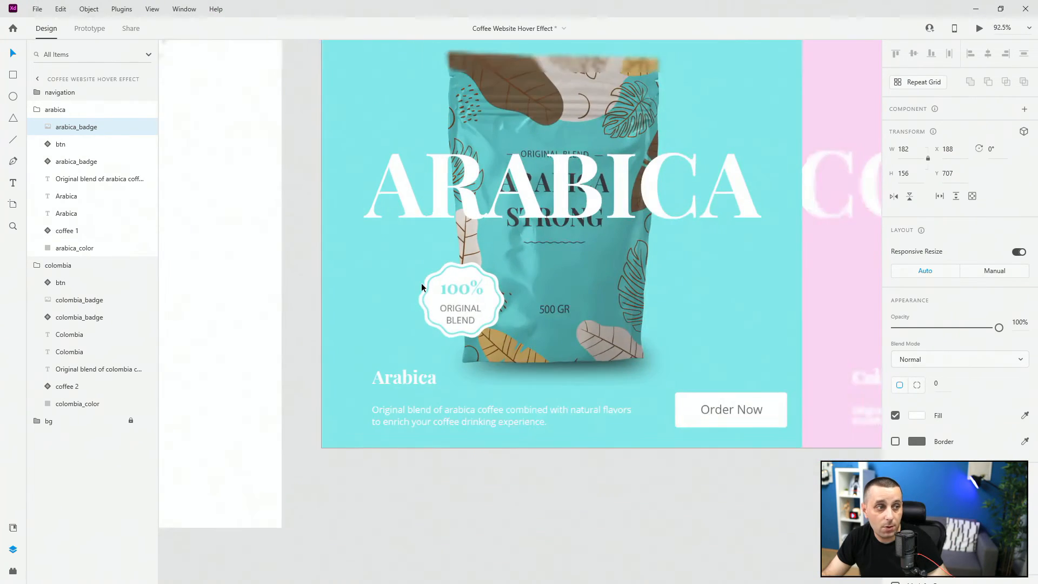
- Reorder the arabica_badge image below btn and delete the old badge components from the arabica and colombia groups
drag(61, 129, 67, 153)
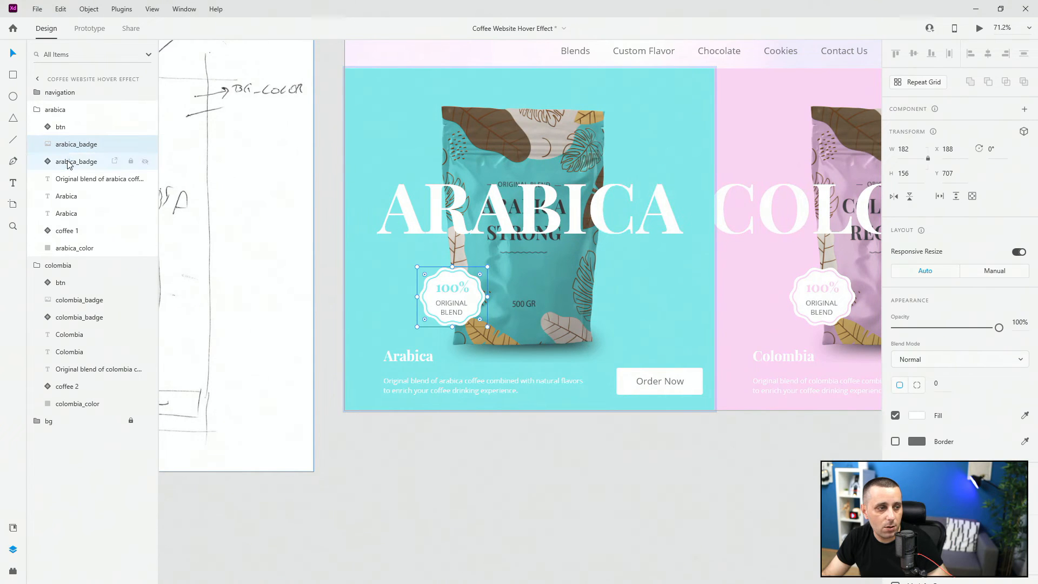
click(68, 162)
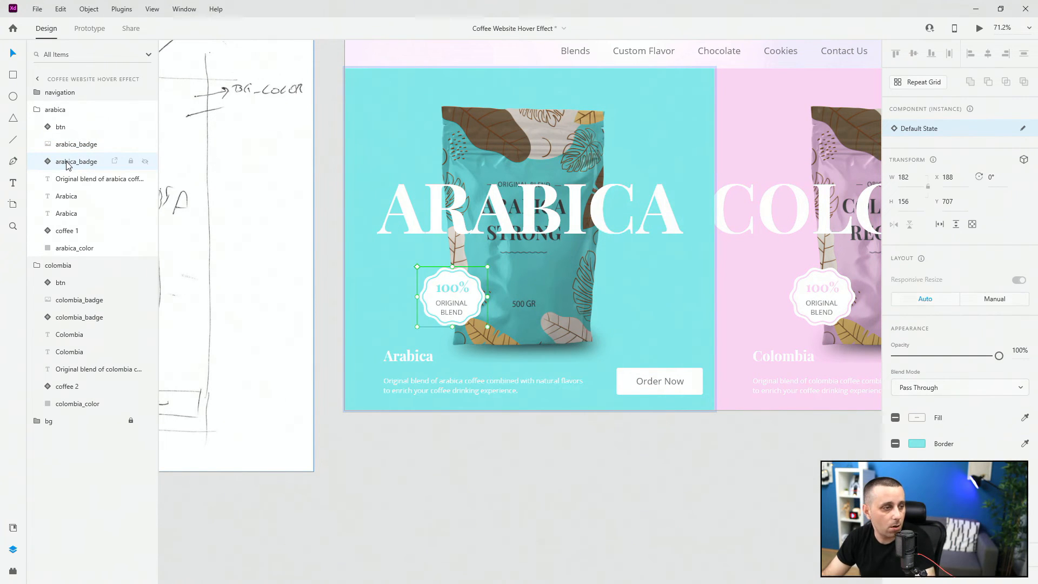
key(Delete)
click(86, 300)
key(Delete)
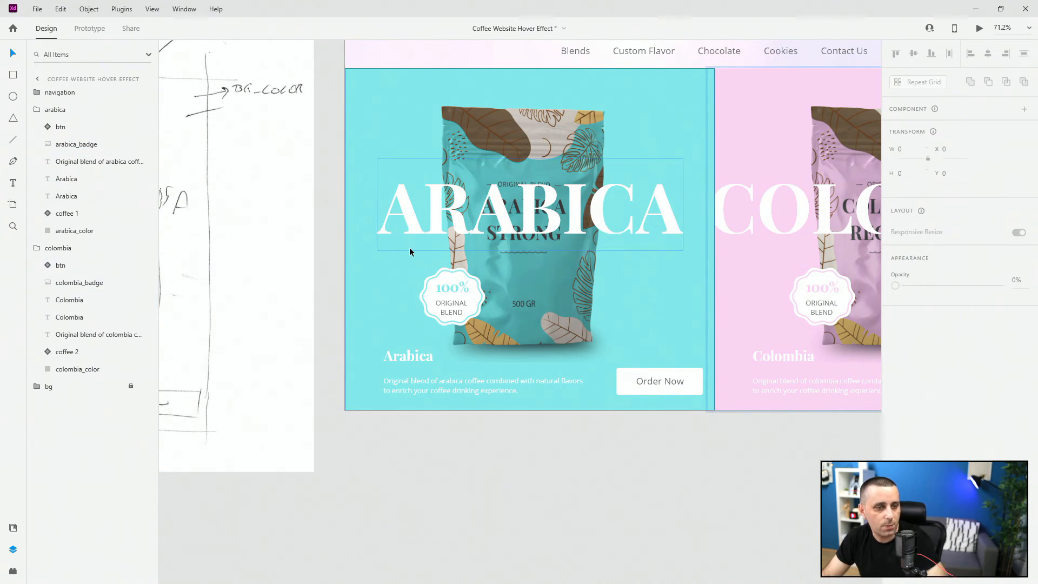
- Bring coffee 1 to the front of the arabica group and move btn below the description text
ctrl+scroll(410, 251, down, 2)
scroll(410, 251, up, 2)
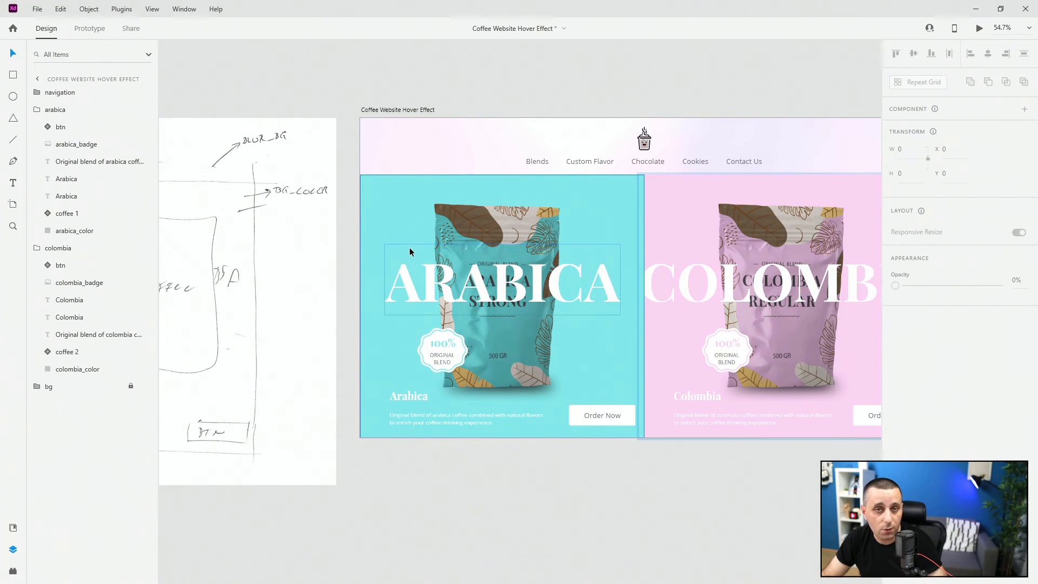
click(71, 231)
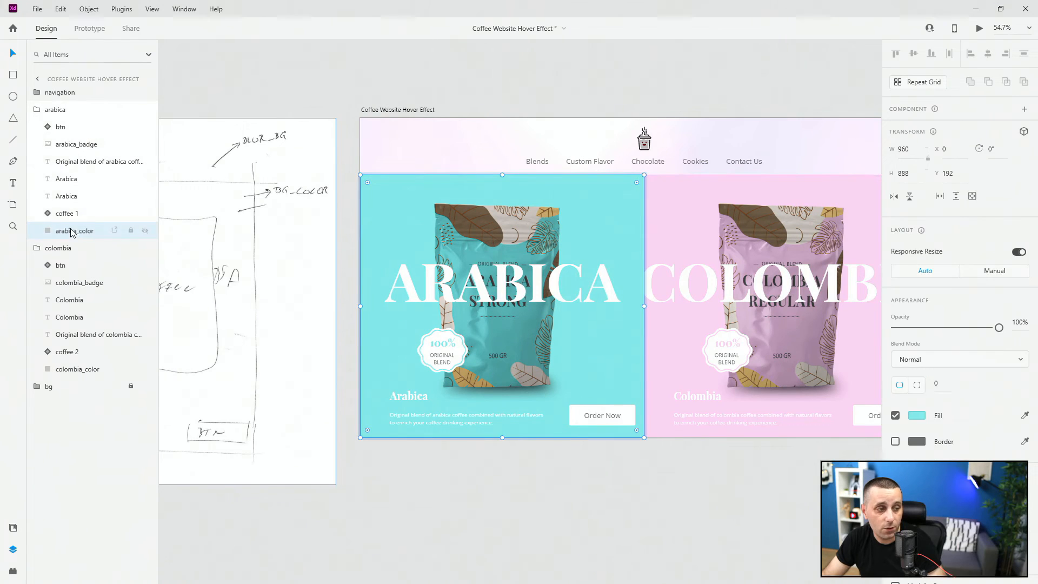
click(72, 215)
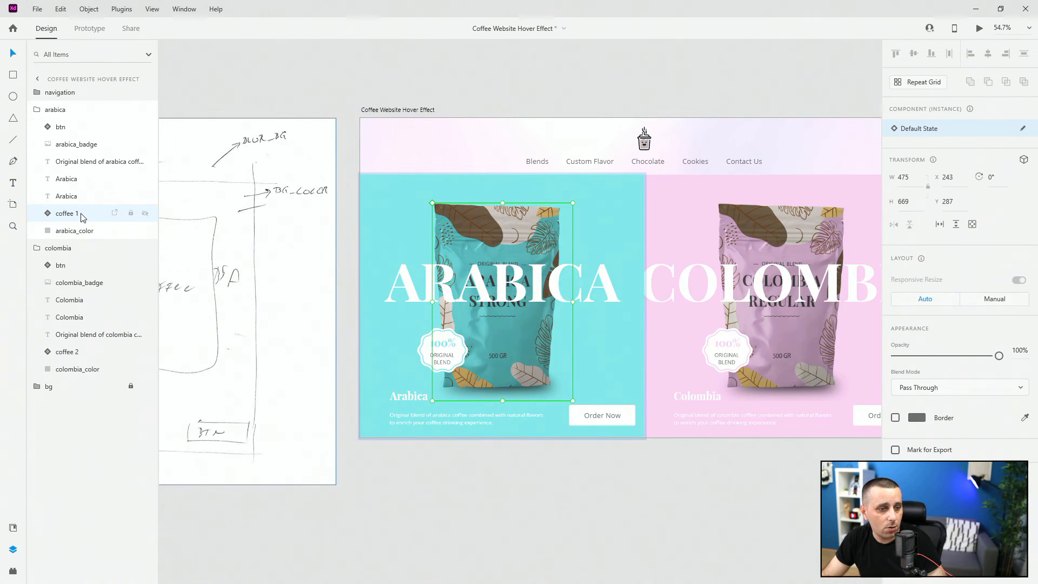
mouse_move(82, 217)
mouse_down()
mouse_move(84, 137)
mouse_move(79, 223)
mouse_up()
click(98, 129)
- Group the small Arabica heading with its description and name the group text
click(79, 179)
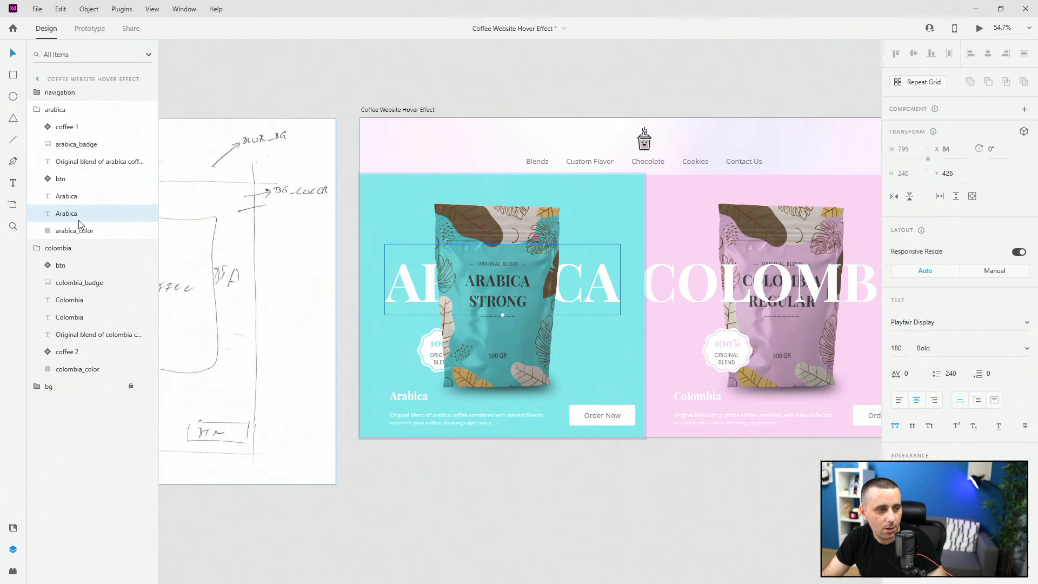
click(76, 200)
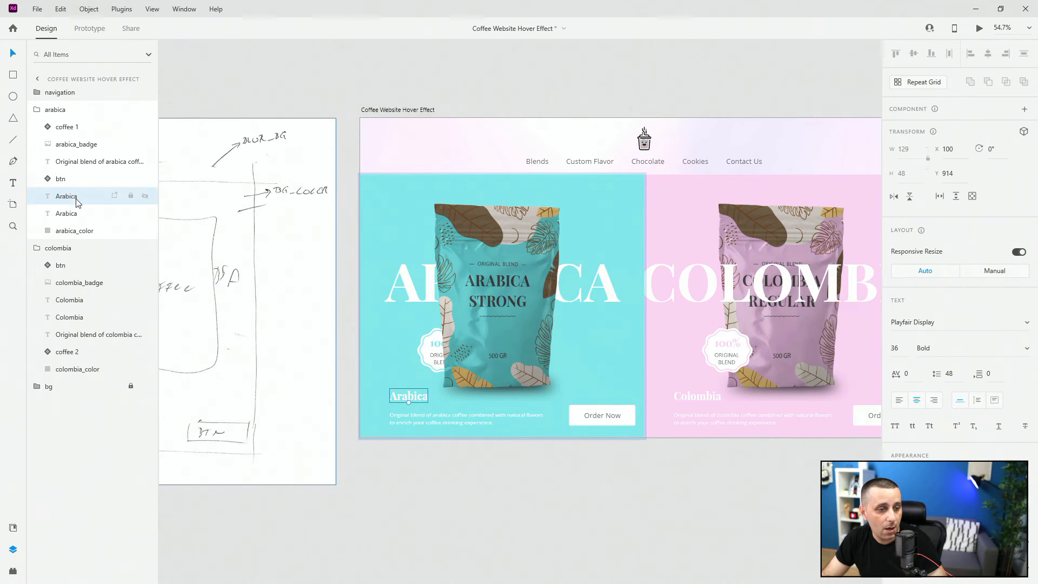
drag(79, 197, 75, 160)
shift+click(77, 180)
key(ctrl+g)
double_click(69, 162)
text(text)
key(Return)
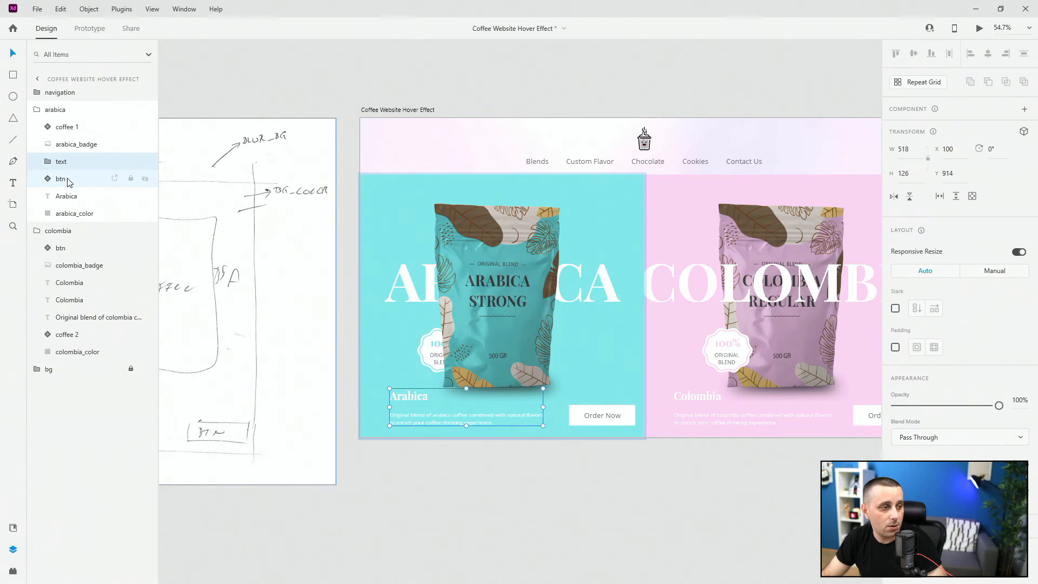
- Bring arabica_badge and colombia_badge to the front of their respective panel groups
click(67, 180)
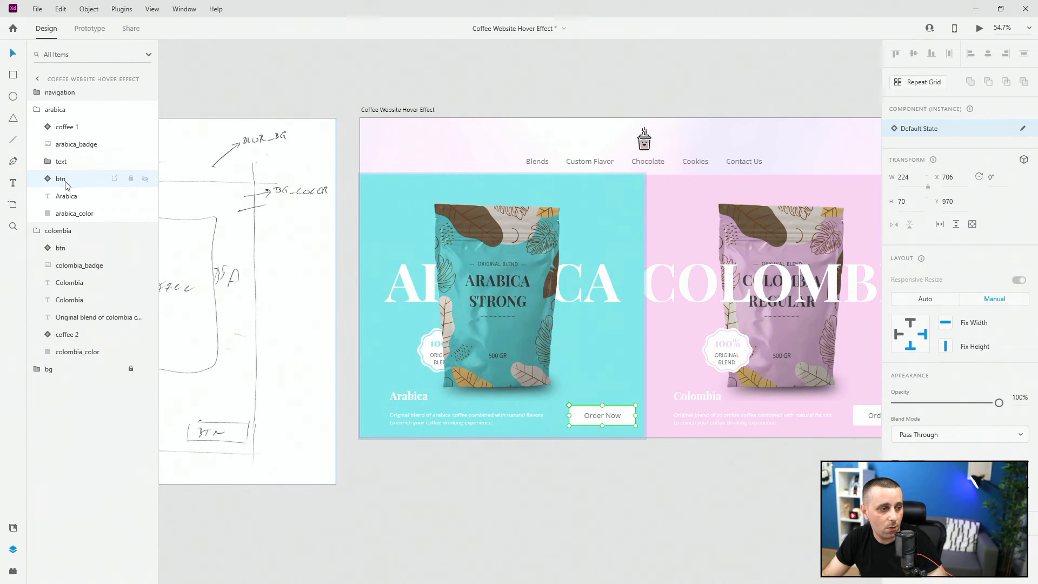
click(52, 269)
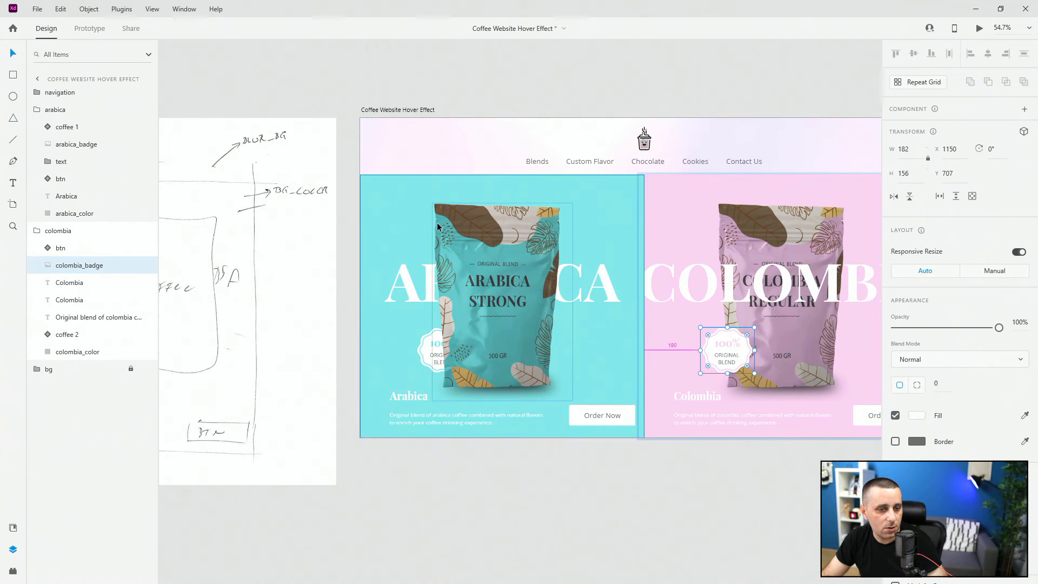
scroll(369, 230, down, 2)
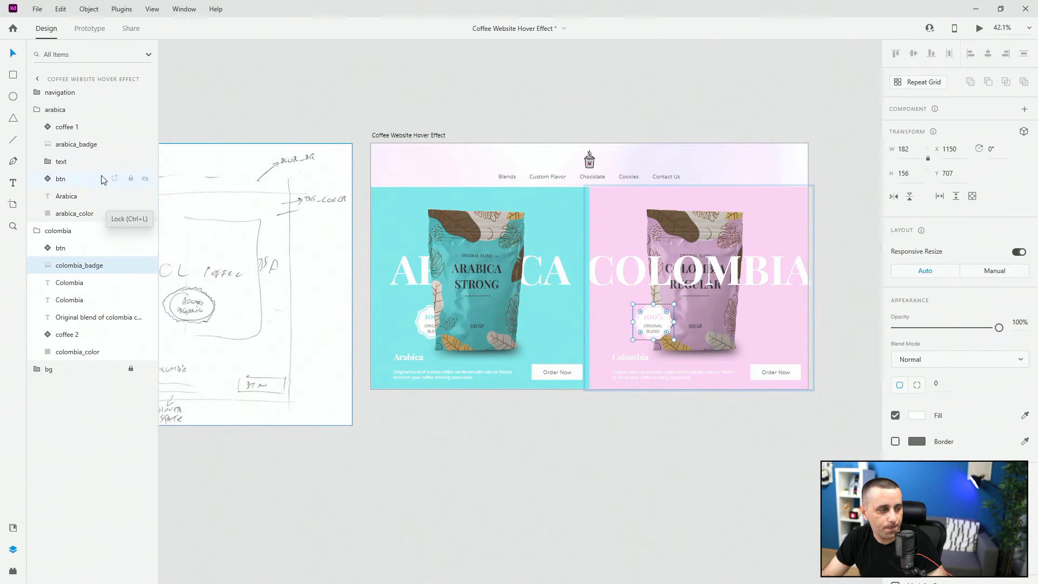
drag(68, 140, 68, 121)
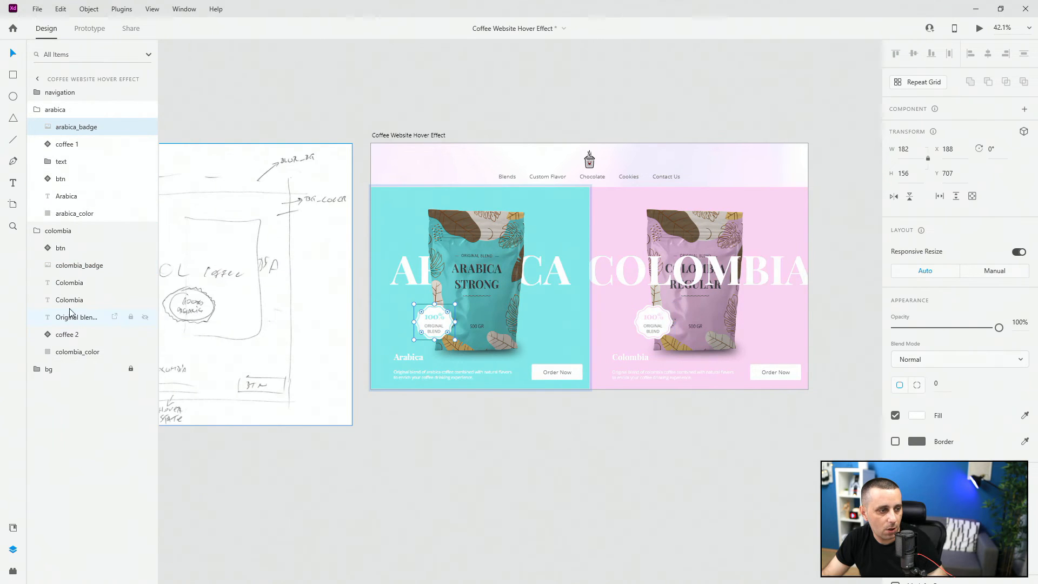
drag(75, 266, 75, 244)
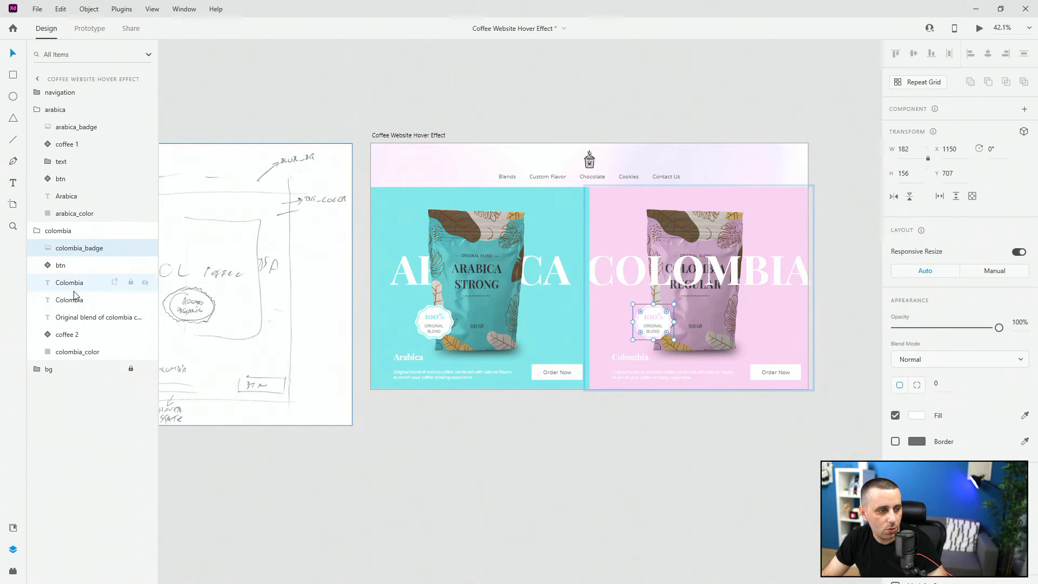
- Reorder the colombia group so coffee 2 sits just below the badge and btn sits beneath the small heading and description
click(76, 289)
drag(81, 287, 81, 264)
click(79, 318)
click(81, 281)
drag(79, 300, 80, 325)
- Group the small Colombia heading with its description and name the group text
click(79, 302)
shift+click(79, 284)
key(ctrl+g)
double_click(75, 283)
text(text)
key(Return)
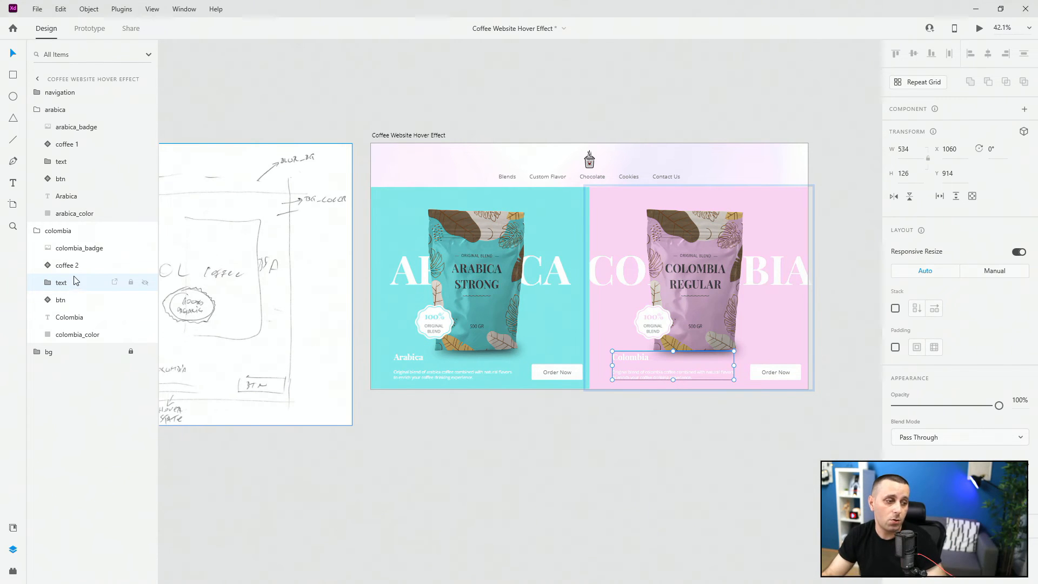
- Duplicate the colombia_color and arabica_color rectangles and rename the Arabica copy as arabica_mask
click(80, 335)
key(ctrl+d)
click(71, 214)
key(ctrl+d)
double_click(71, 215)
click(81, 215)
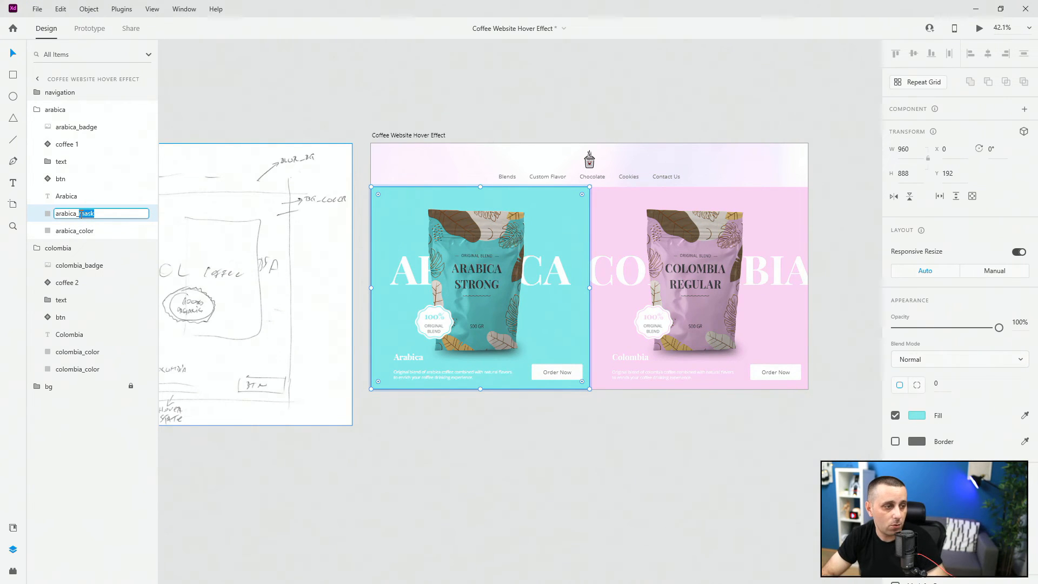
key(Return)
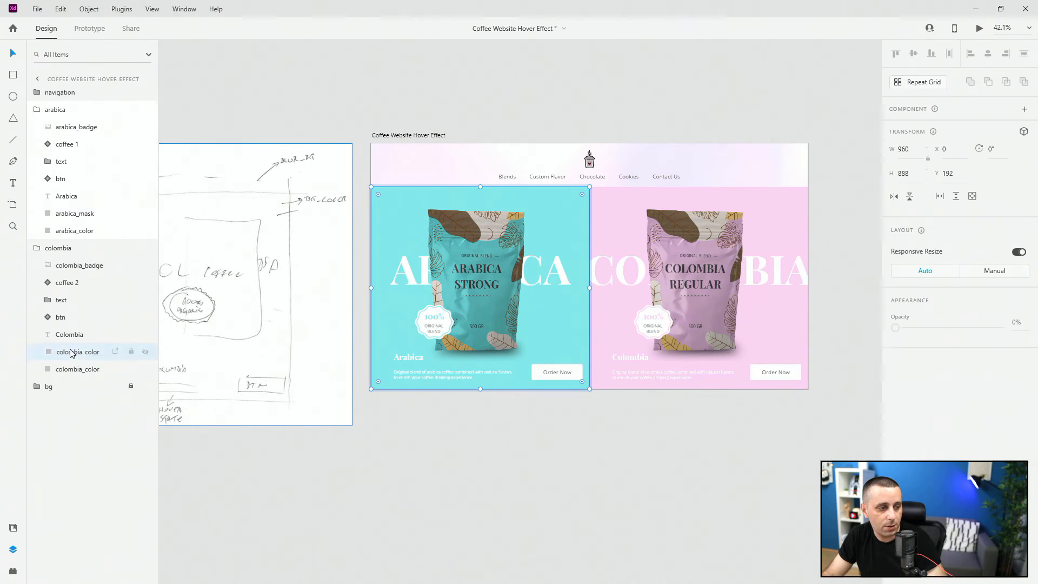
- Rename the upper colombia_color copy as colombia_mask and move both mask rectangles just above their large Arabica and Colombia titles in the layer order
double_click(77, 352)
key(Right)
key(shift+Left)
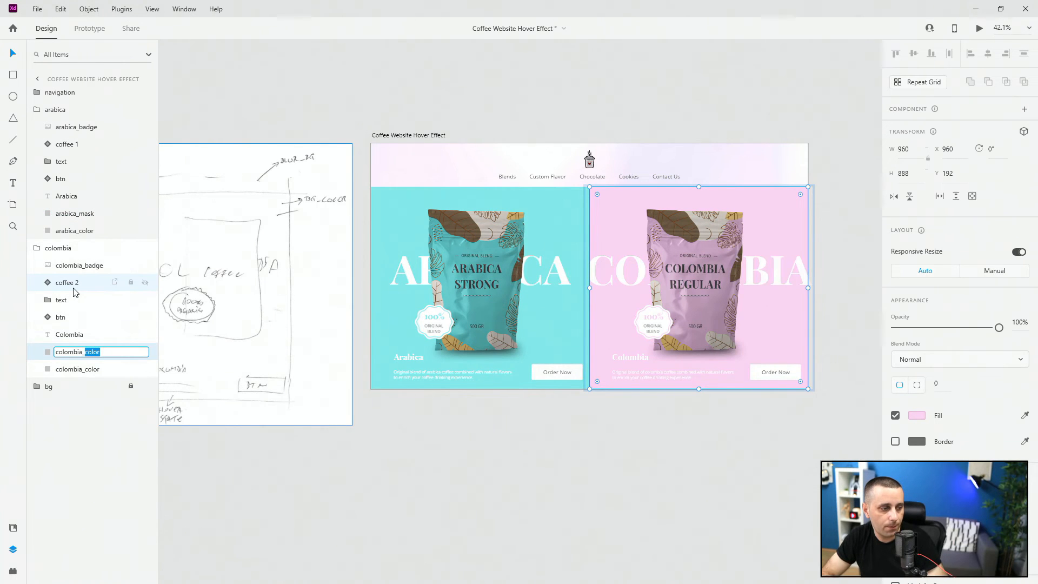
text(mask)
key(Return)
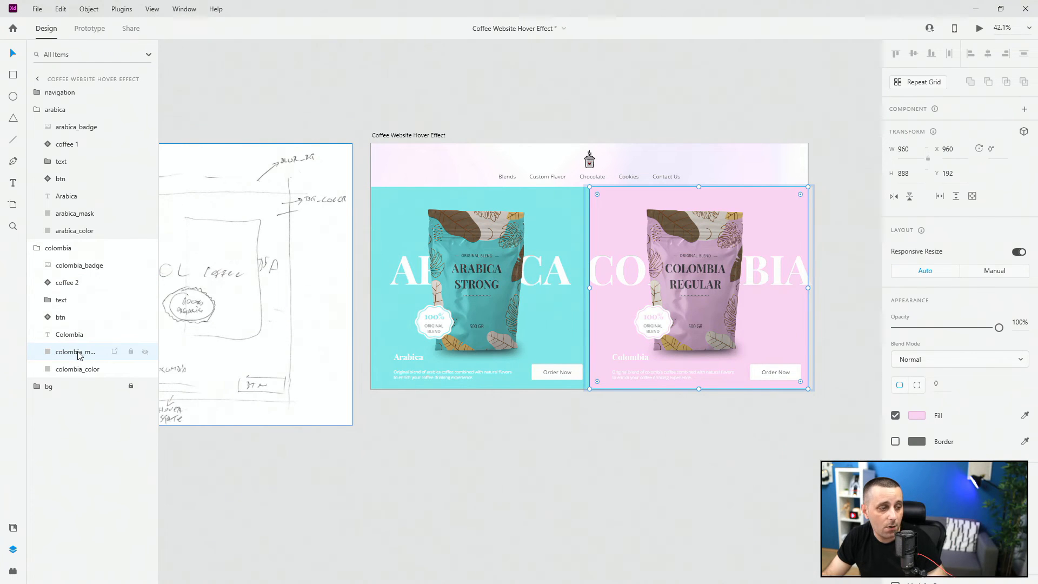
drag(77, 354, 73, 327)
drag(74, 214, 75, 190)
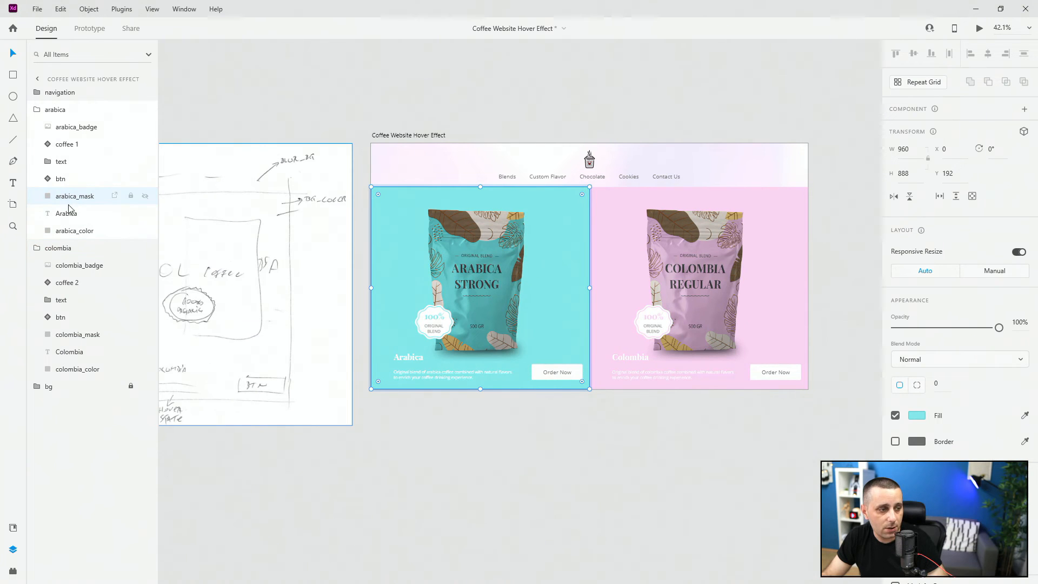
- Mask the large Arabica title and arabica_color with the arabica_mask shape and name the resulting group mask
shift+click(72, 231)
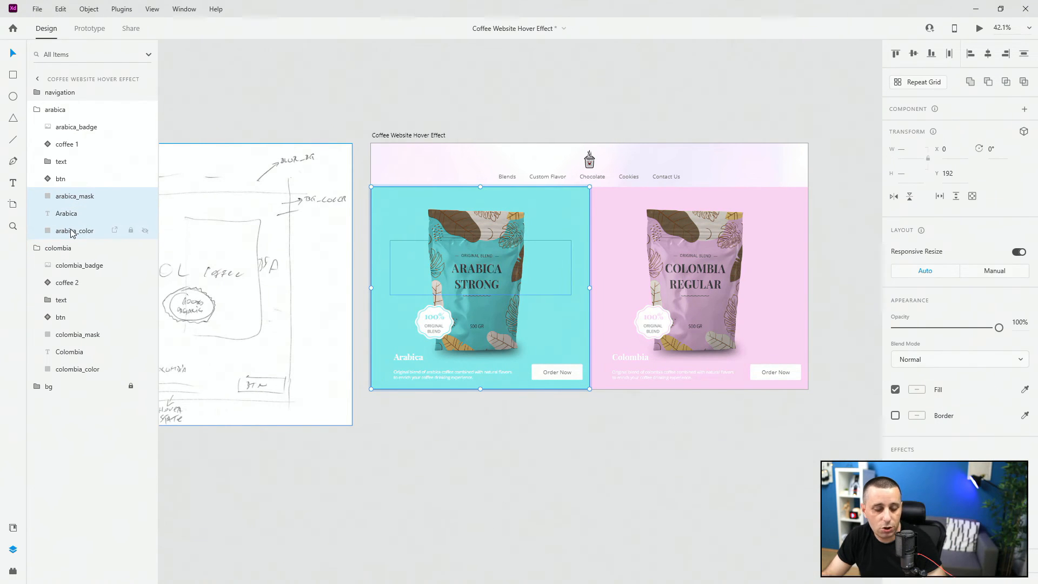
key(ctrl+shift+m)
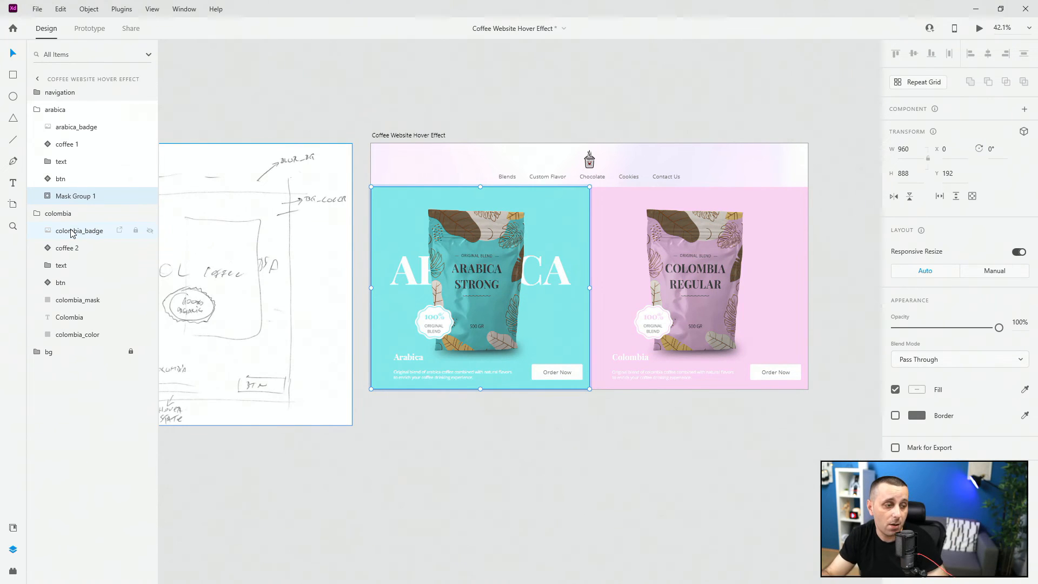
double_click(73, 197)
text(mask)
key(Return)
- Mask the large Colombia title and colombia_color with the colombia_mask shape and name the resulting group mask
click(69, 299)
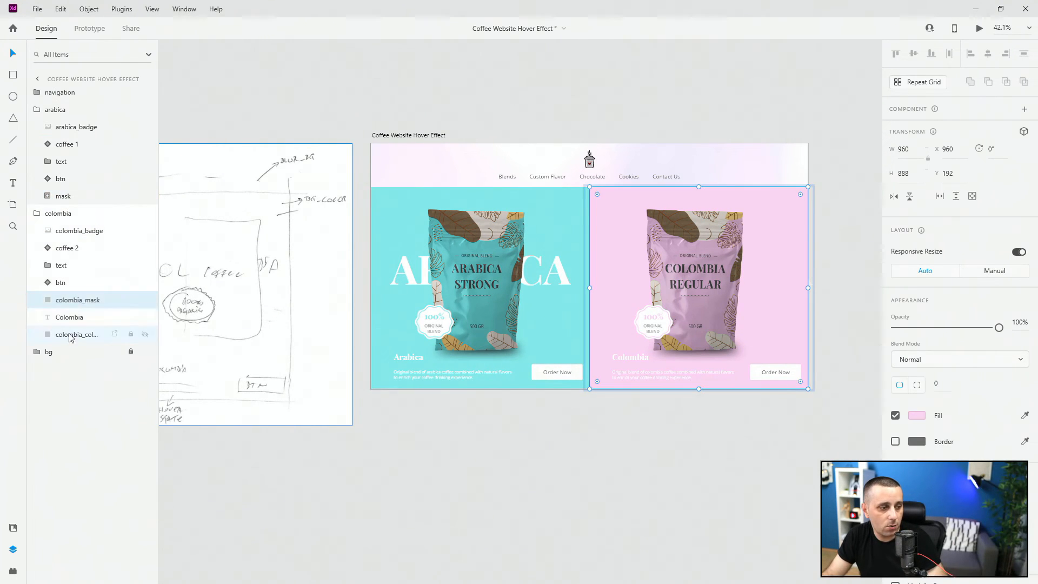
shift+click(71, 335)
key(ctrl+shift+m)
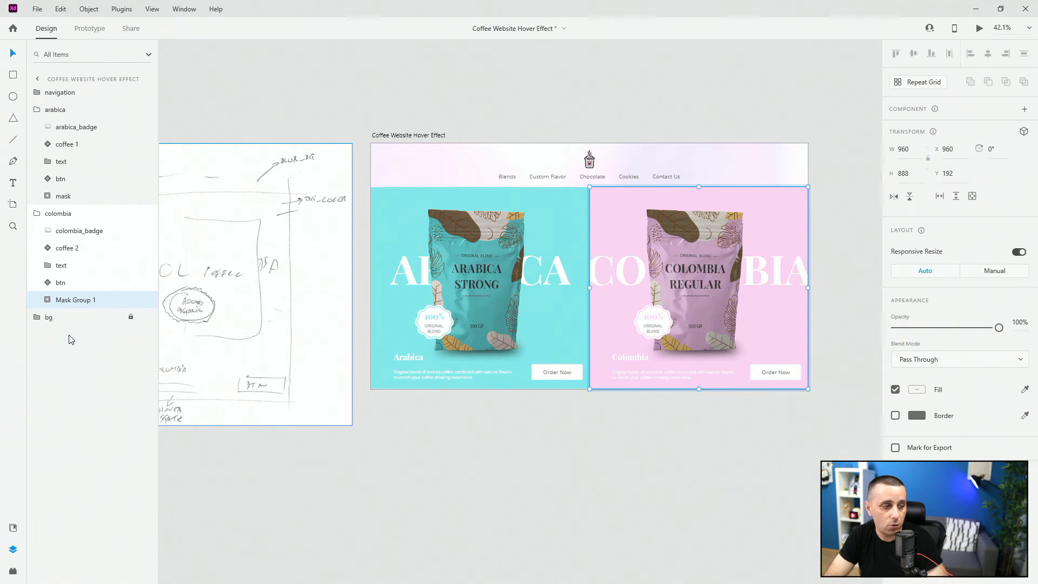
double_click(70, 301)
text(mask)
key(Return)
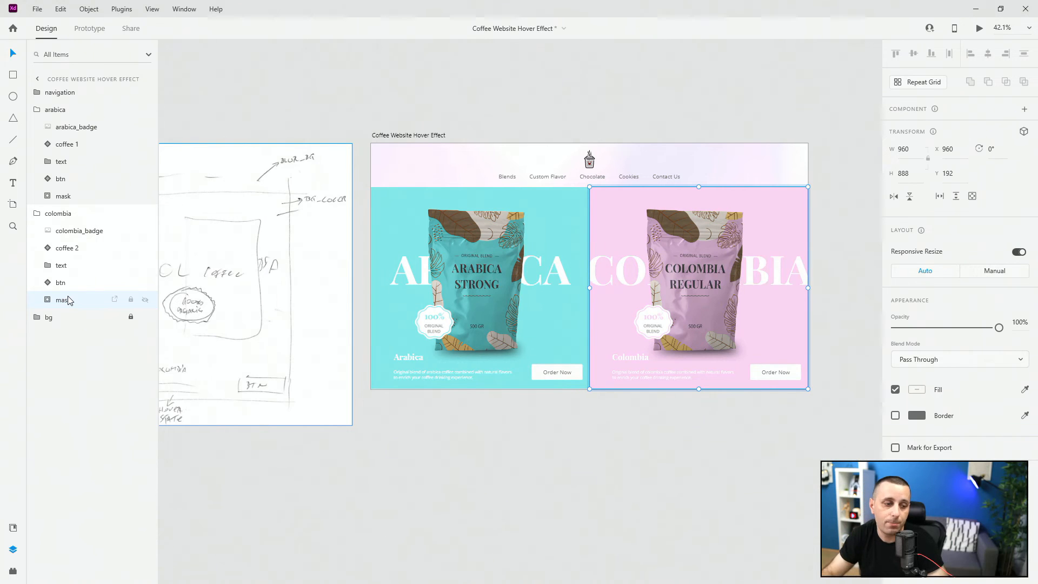
- Collapse arabica_mask inside the arabica mask group down to the panel's bottom edge, leaving a height of 1
scroll(430, 384, up, 4)
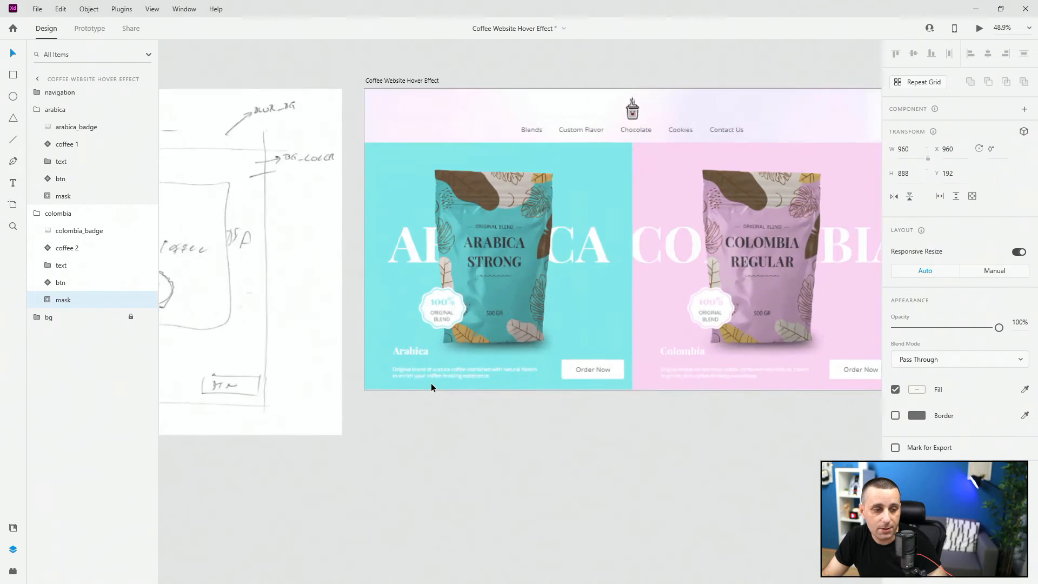
scroll(442, 376, up, 3)
scroll(335, 381, down, 2)
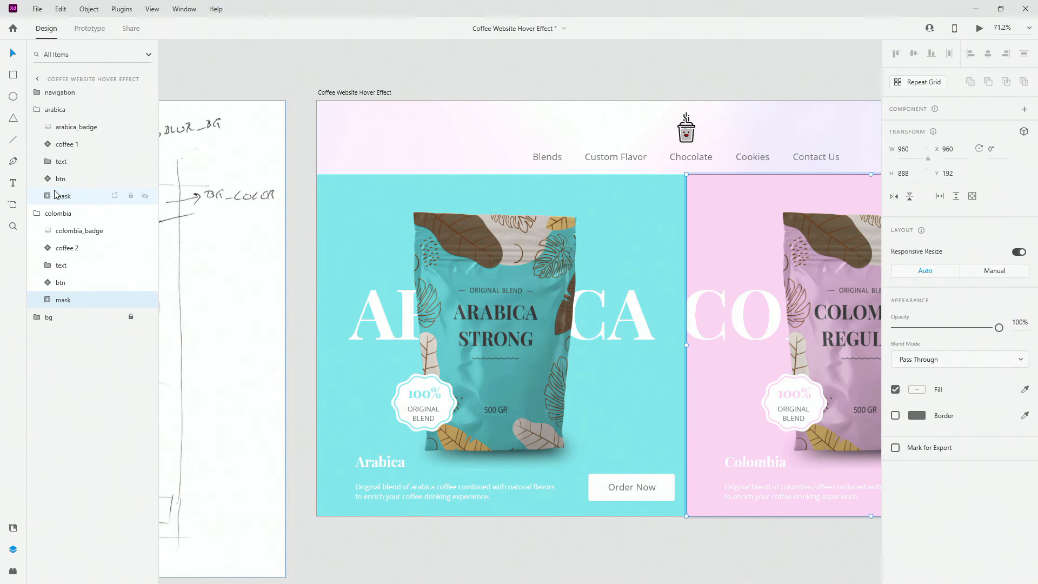
double_click(634, 316)
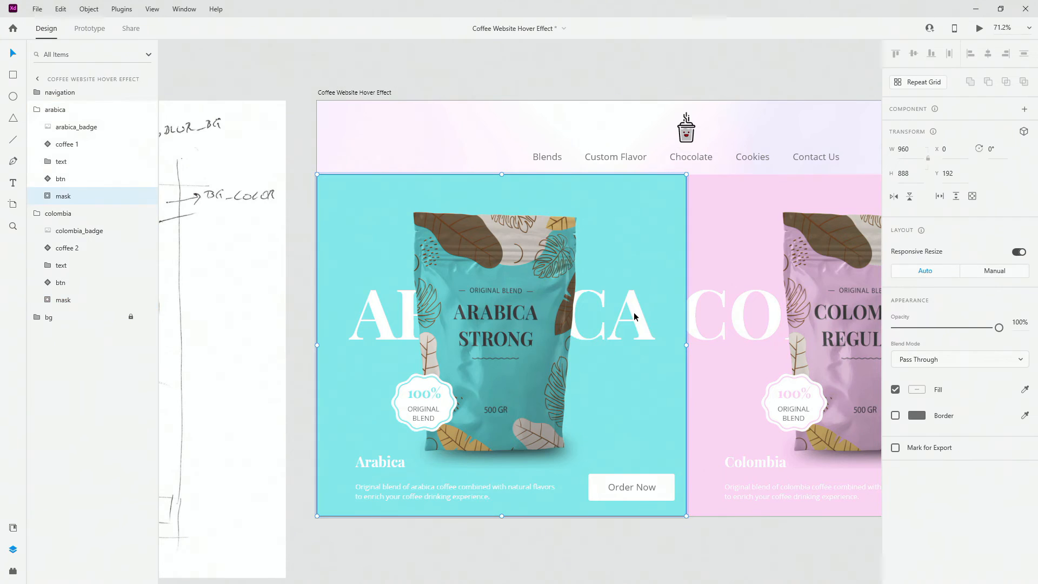
click(48, 196)
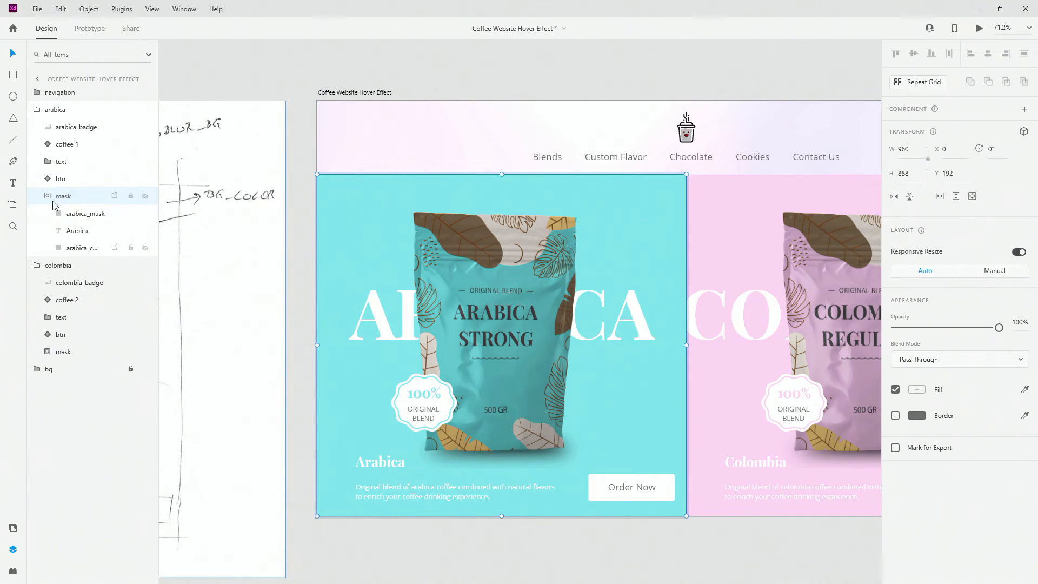
click(76, 230)
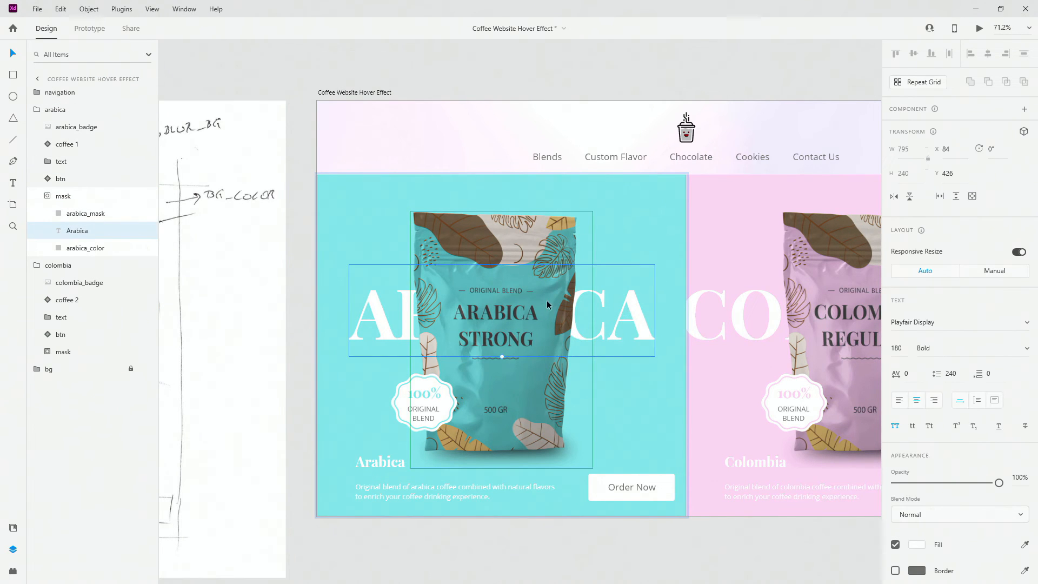
click(81, 214)
drag(501, 175, 488, 515)
scroll(427, 527, up, 14)
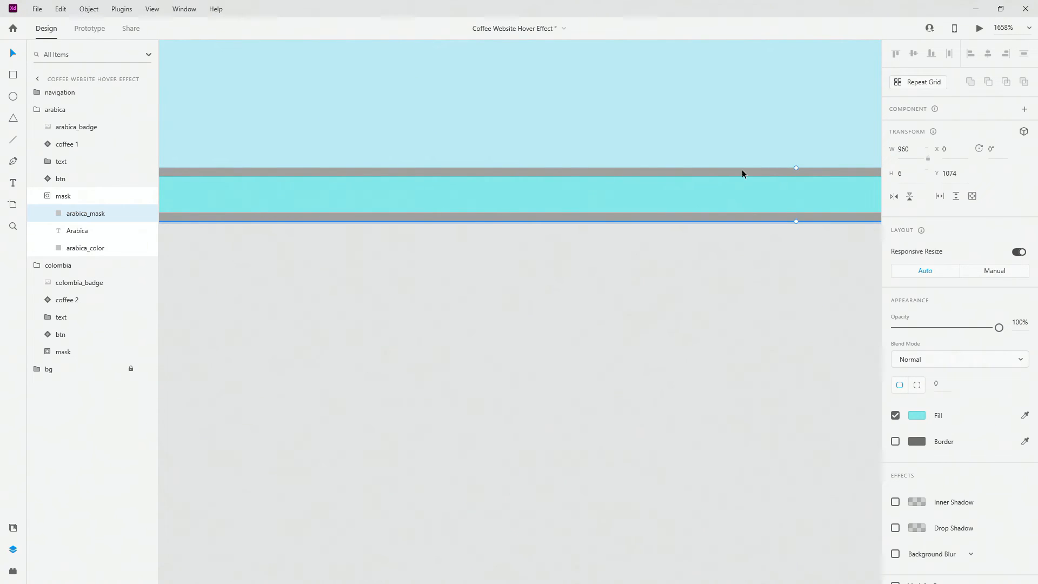
drag(798, 168, 795, 213)
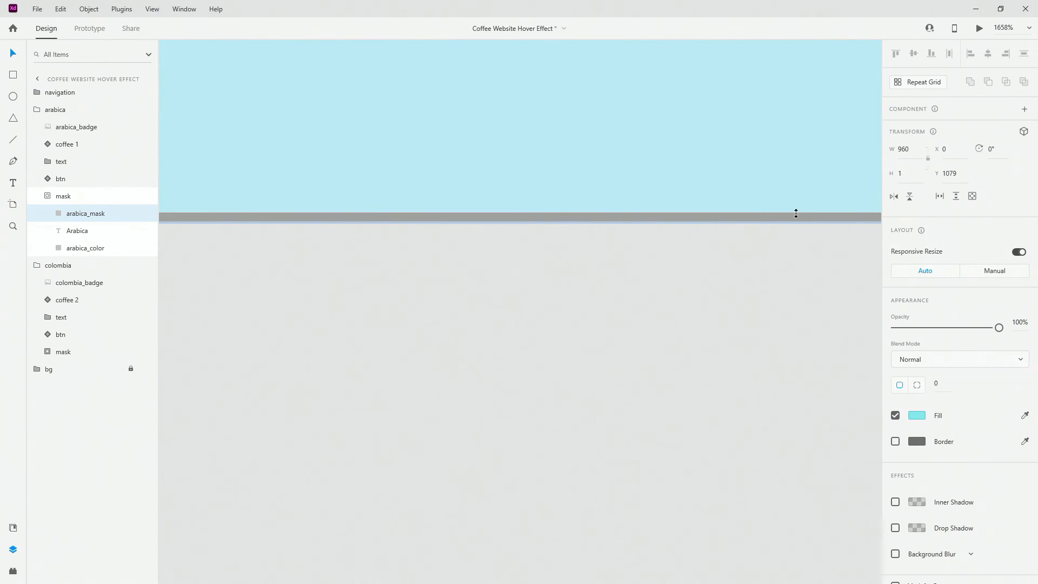
scroll(400, 250, down, 16)
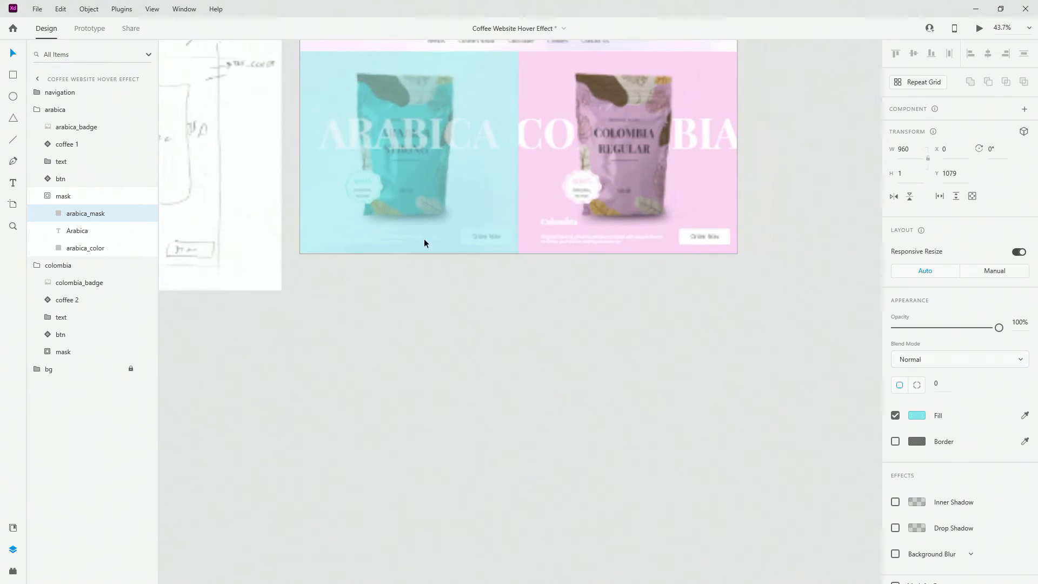
- Collapse colombia_mask inside the colombia mask group down to the panel's bottom edge, leaving a height of 1
click(689, 186)
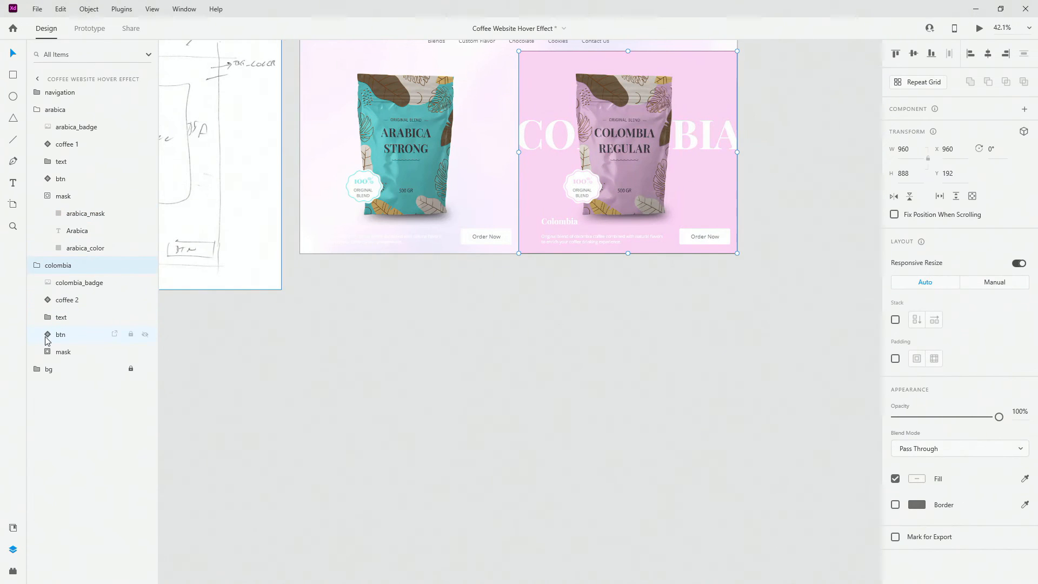
click(54, 352)
click(81, 369)
key(ctrl+3)
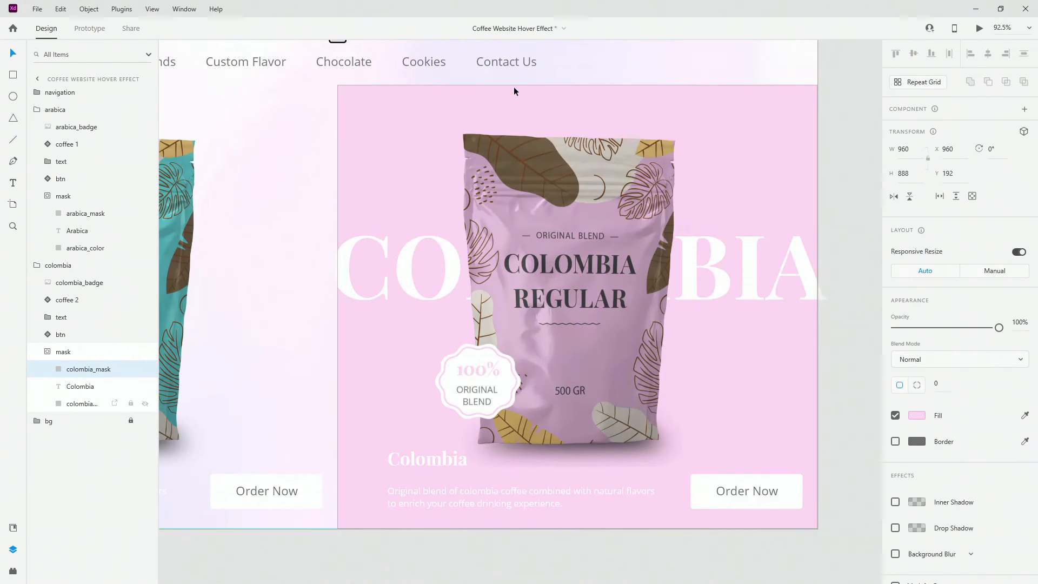
drag(577, 89, 577, 531)
scroll(589, 432, up, 10)
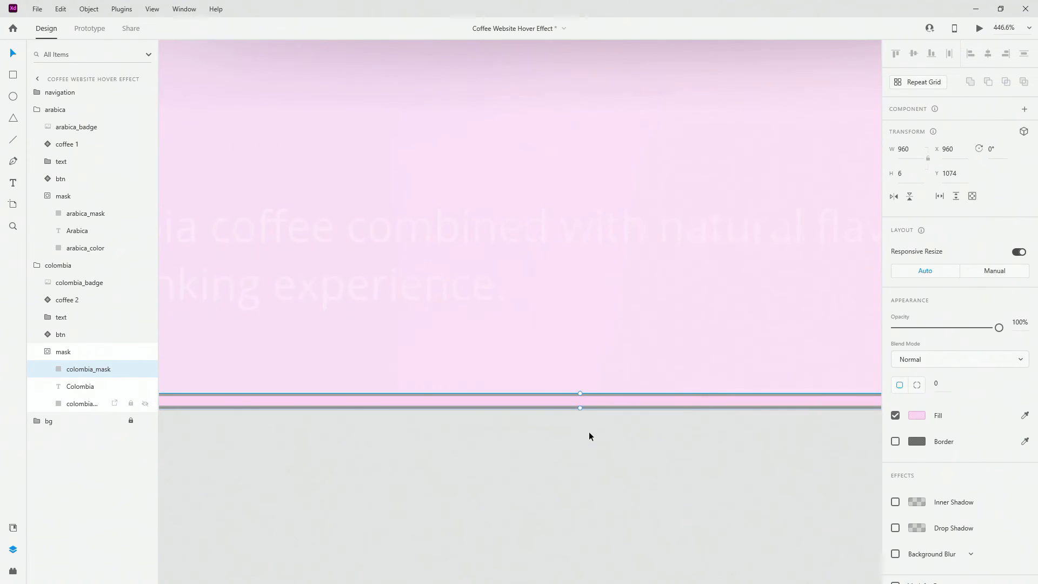
drag(584, 348, 584, 392)
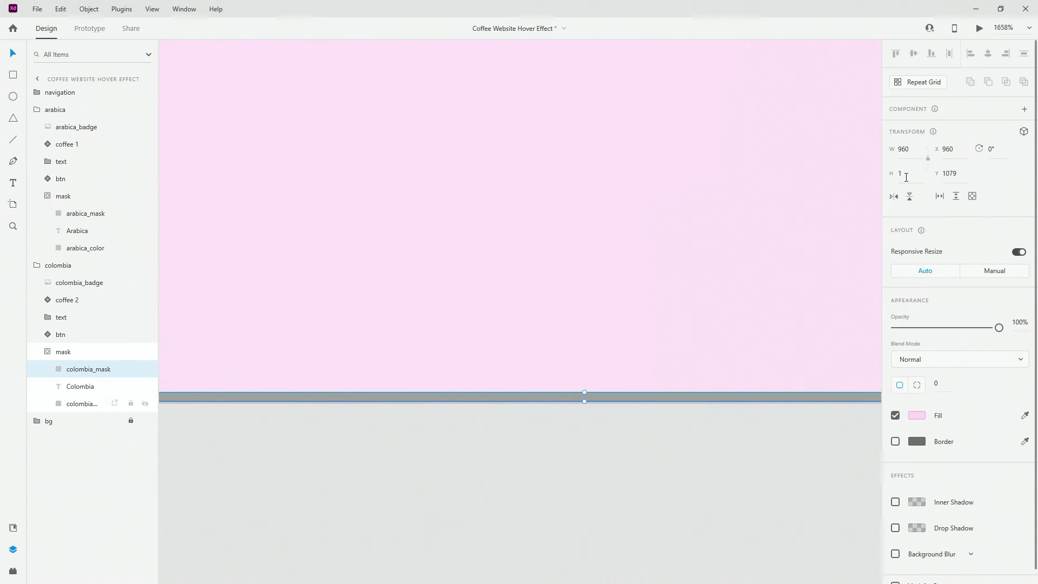
scroll(557, 284, down, 15)
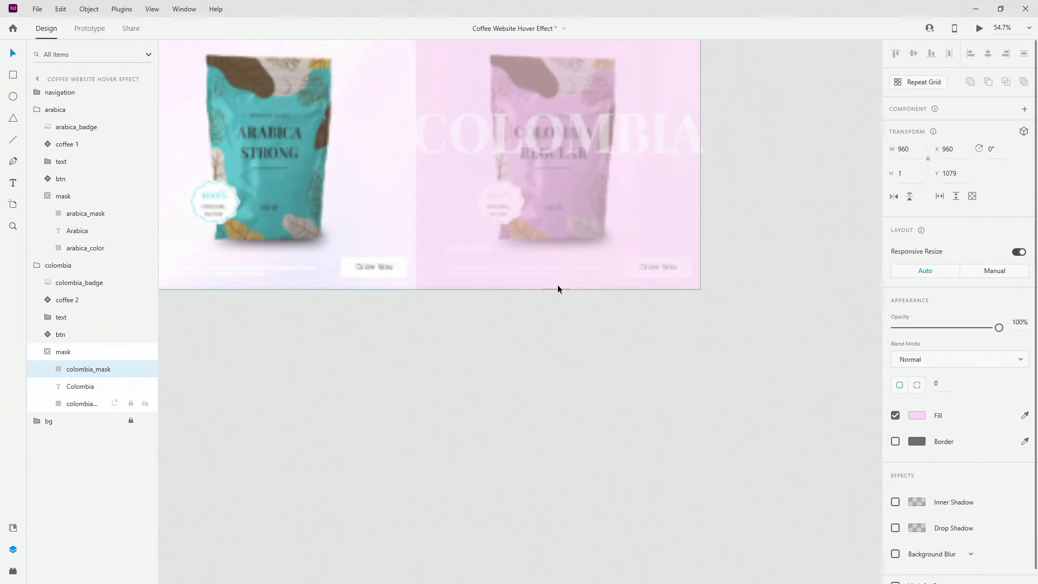
click(557, 446)
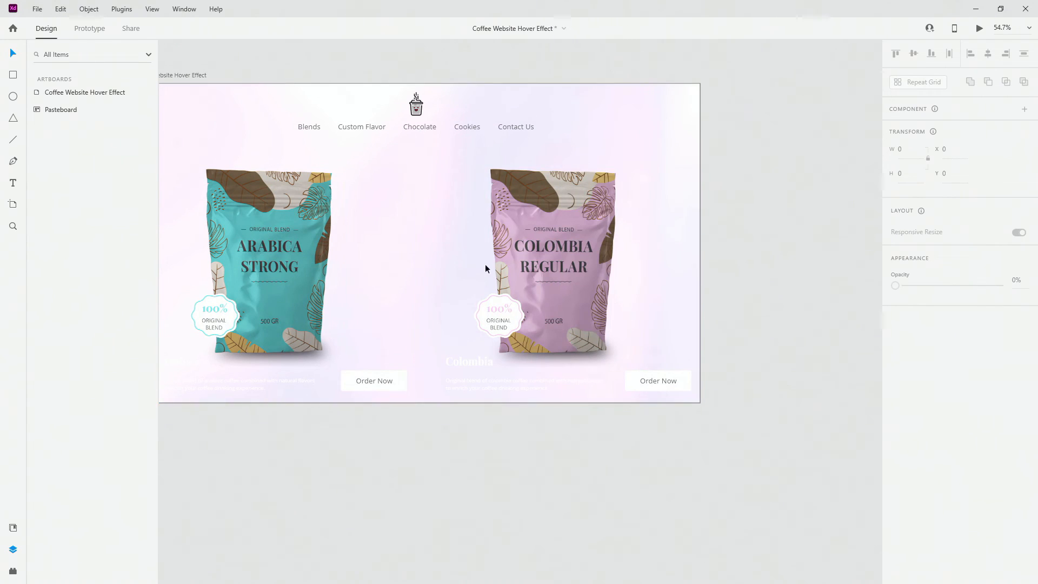
- Shrink arabica_badge around its centre to 40 by 34 and set its opacity to 0%
scroll(443, 291, down, 2)
scroll(333, 290, up, 5)
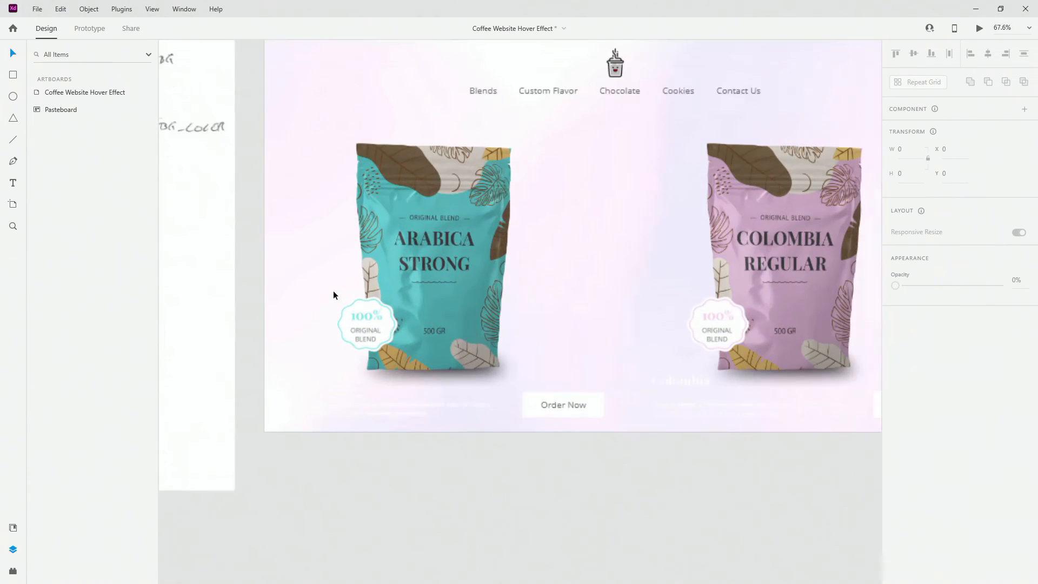
click(360, 319)
double_click(360, 319)
scroll(360, 317, up, 5)
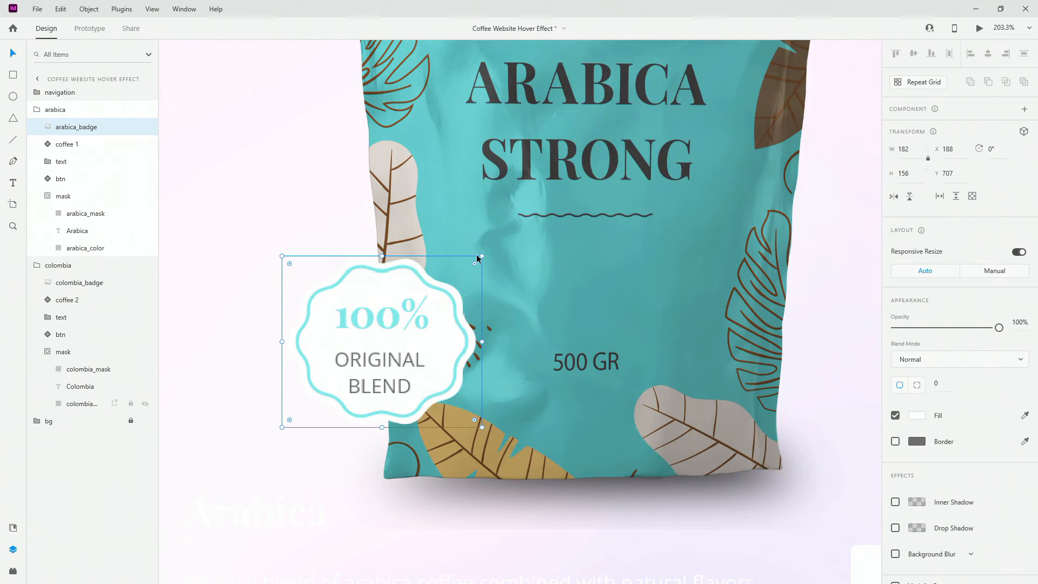
key(alt)
drag(481, 257, 404, 312)
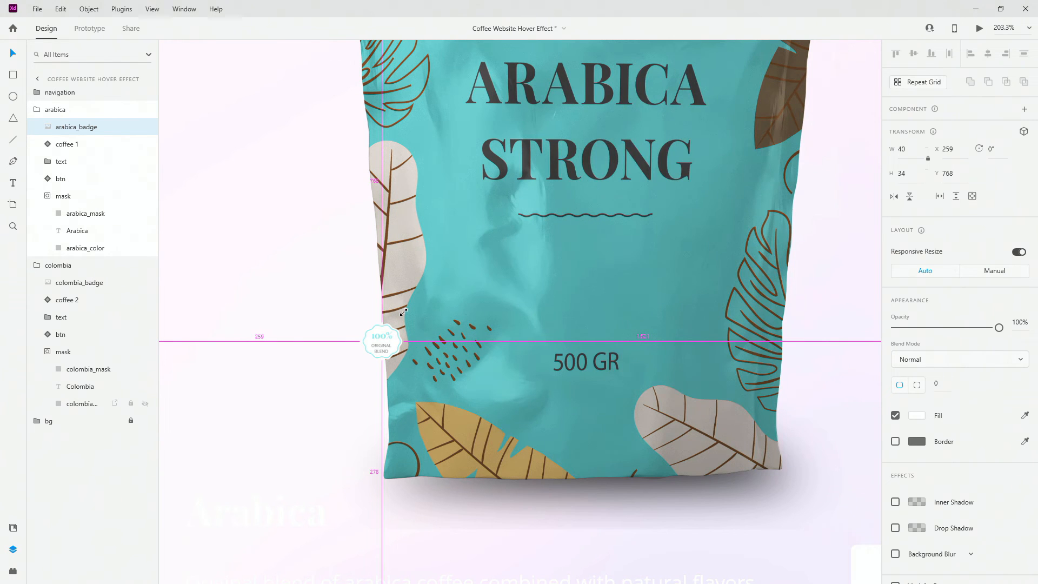
drag(404, 312, 404, 311)
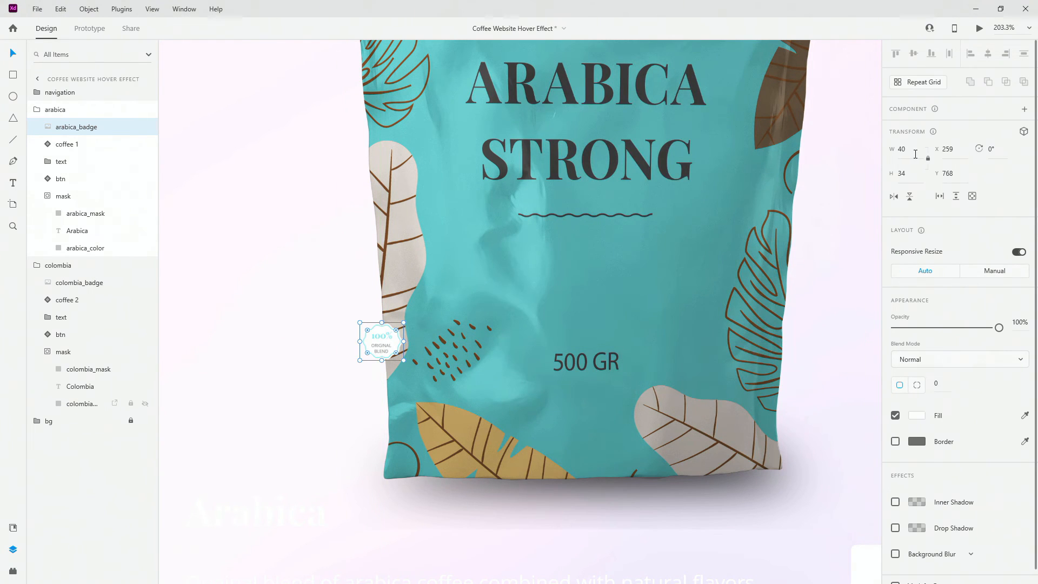
key(0)
key(0)
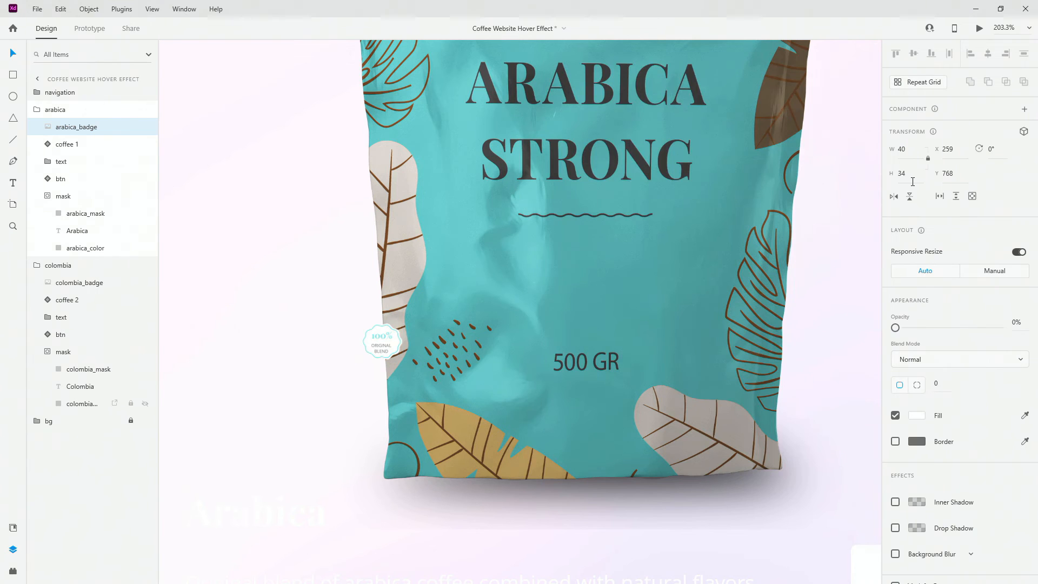
scroll(476, 179, down, 8)
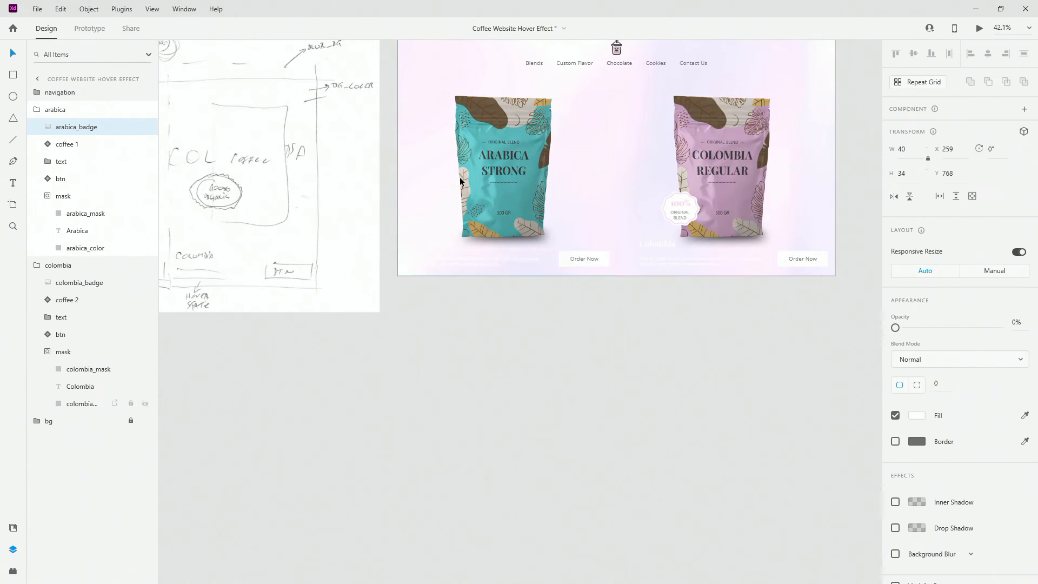
- Shrink colombia_badge around its centre to 40 by 34 and set its opacity to 0%
scroll(600, 229, up, 8)
click(604, 229)
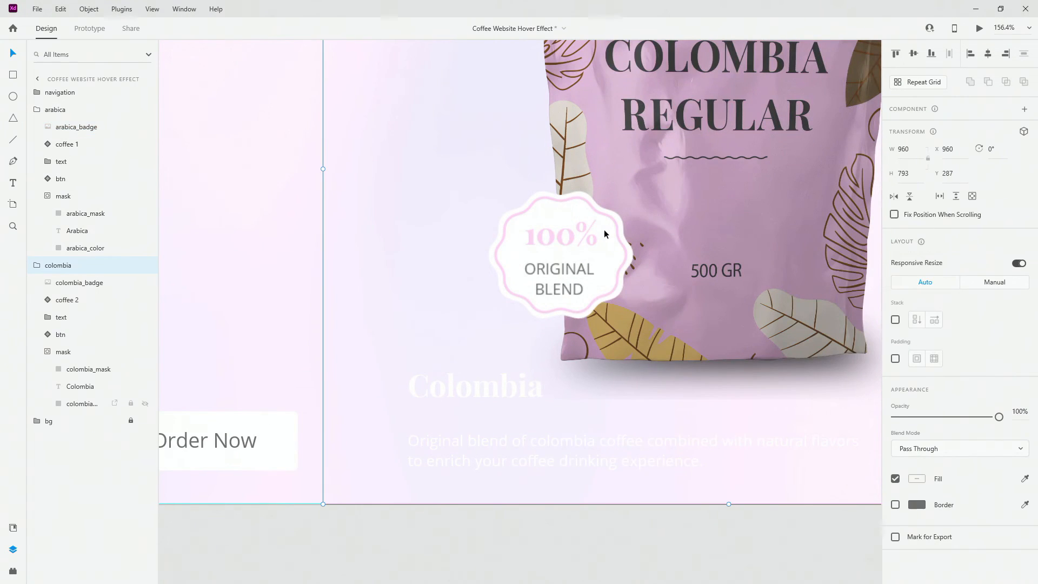
double_click(604, 229)
drag(639, 187, 576, 228)
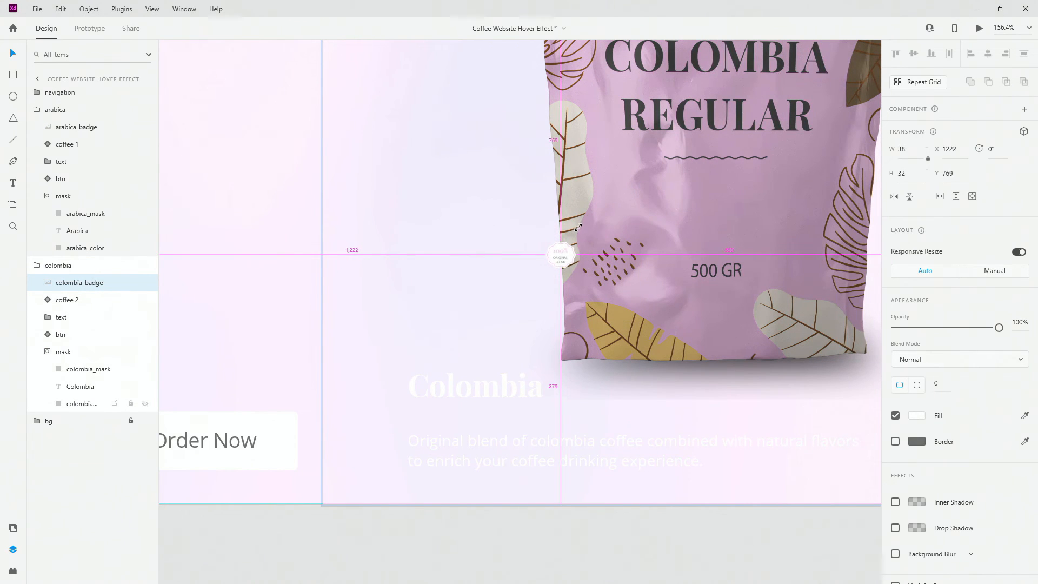
key(0)
key(0)
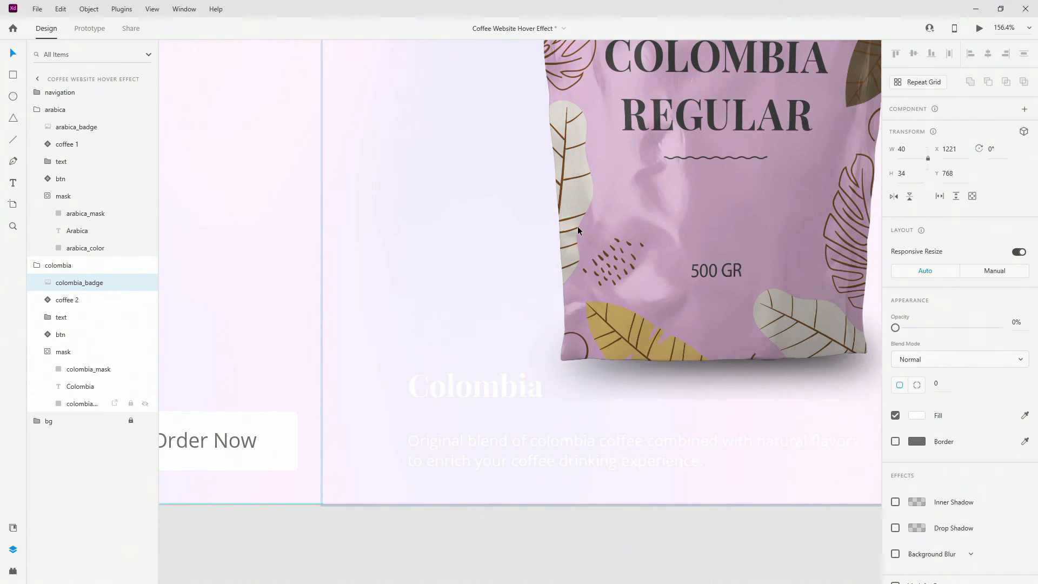
scroll(583, 226, down, 6)
- Apply the saved text color to the small Arabica and Colombia headings below the coffee bags
scroll(278, 285, up, 3)
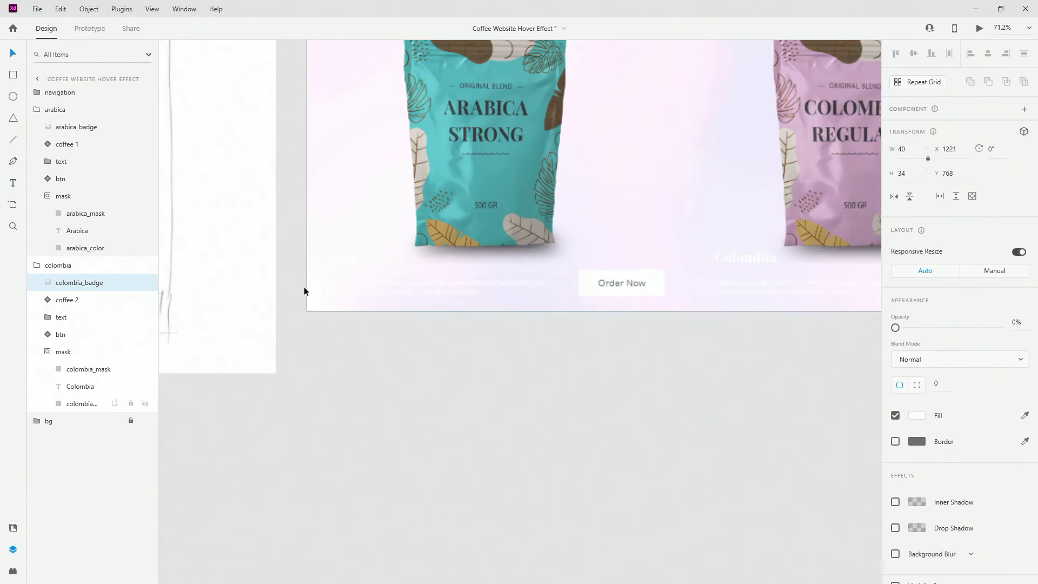
click(397, 288)
double_click(397, 288)
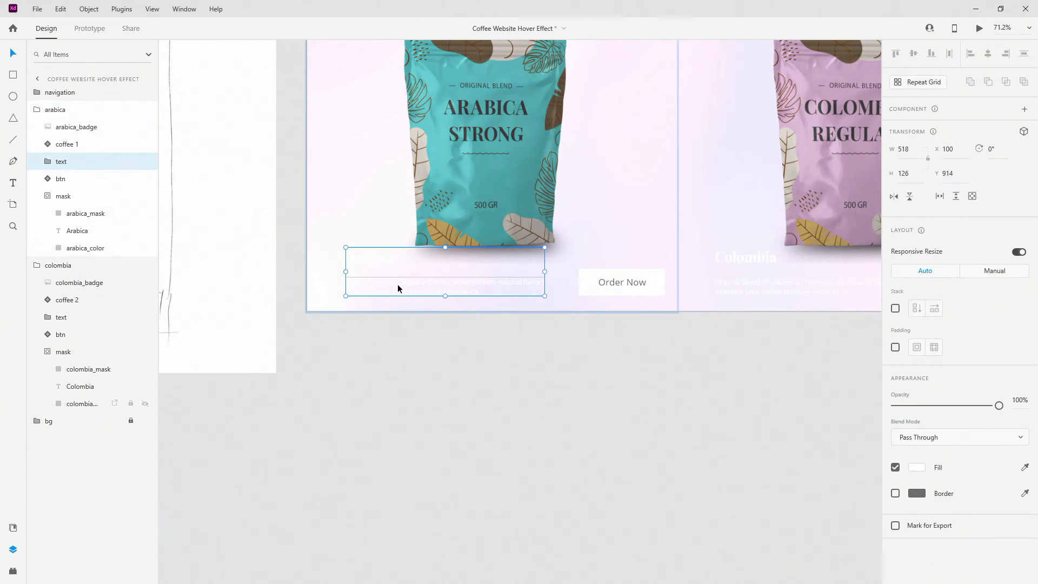
double_click(379, 264)
click(13, 527)
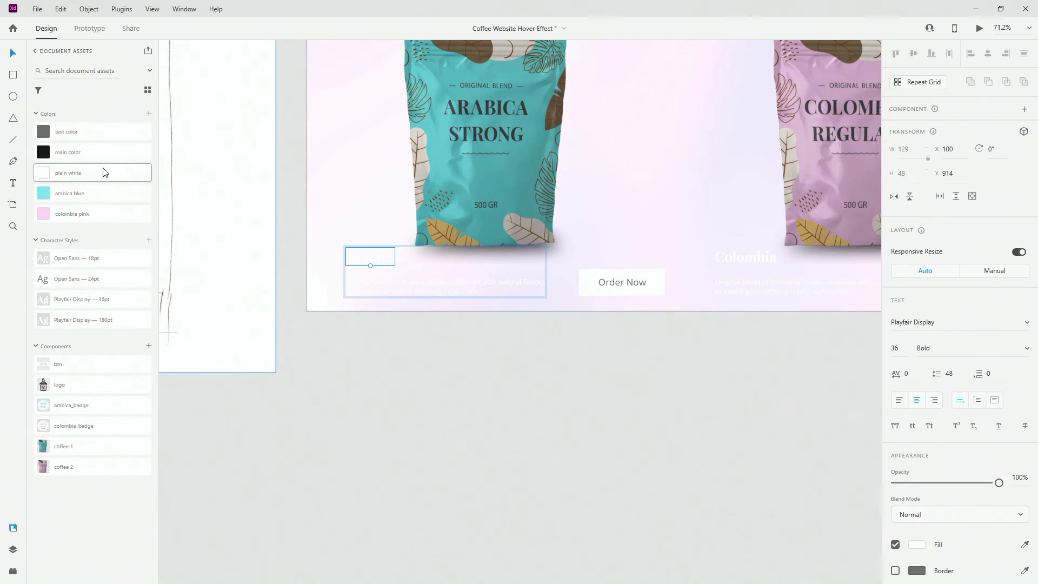
click(101, 135)
click(730, 260)
double_click(724, 258)
click(76, 136)
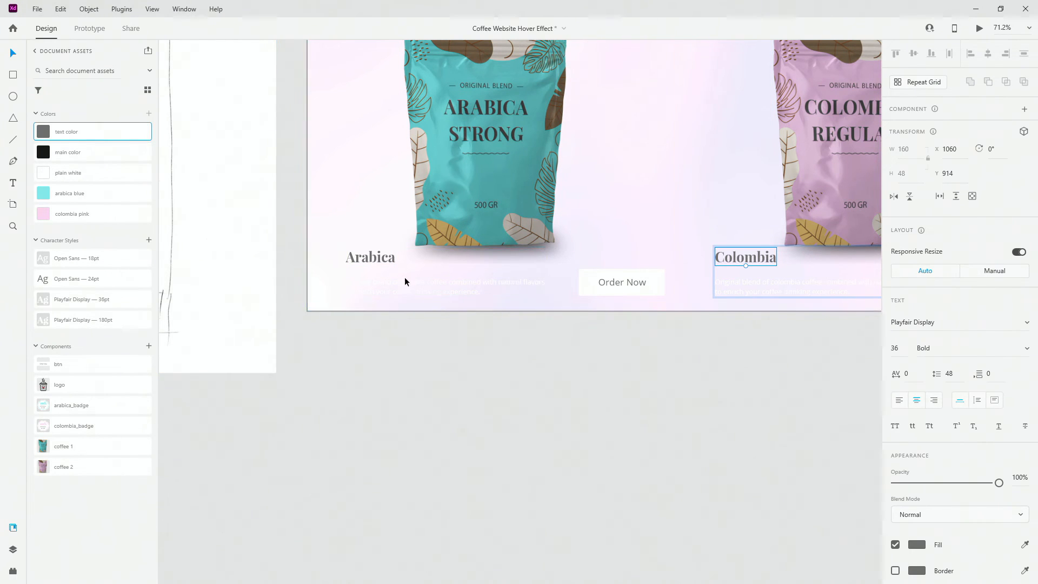
- Move the text groups inside arabica and colombia together down to Y 977, keeping their headings inside the artboard
click(16, 549)
click(54, 352)
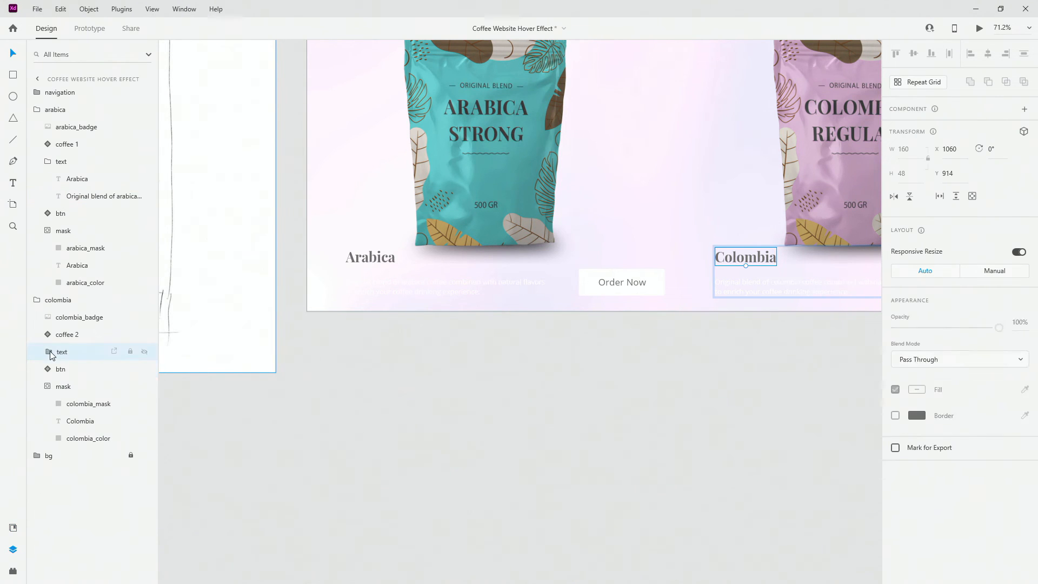
click(52, 169)
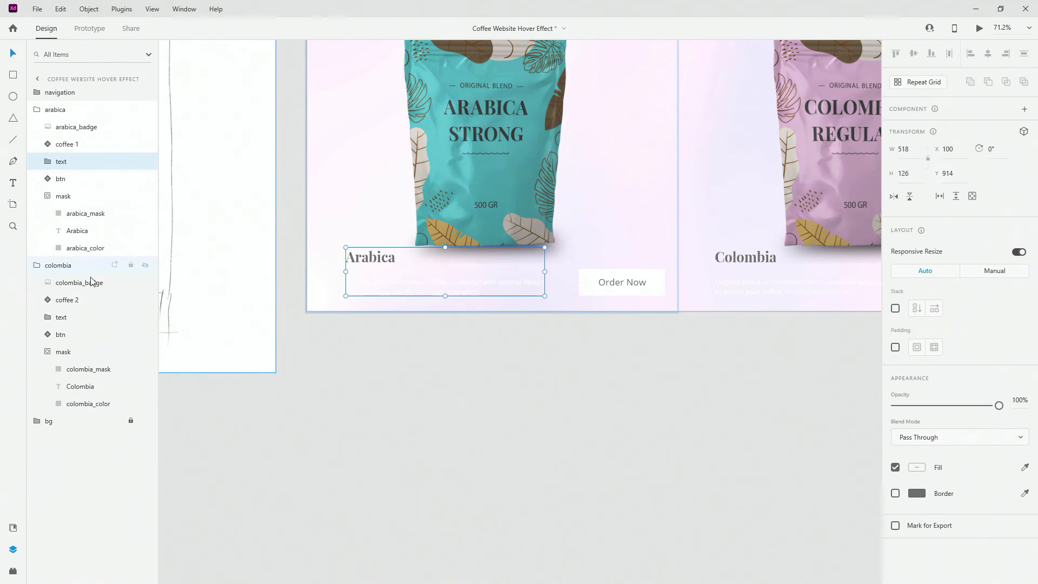
shift+click(74, 318)
drag(393, 254, 371, 305)
key(shift+Up)
key(shift+Up)
key(shift+Up)
key(shift+Up)
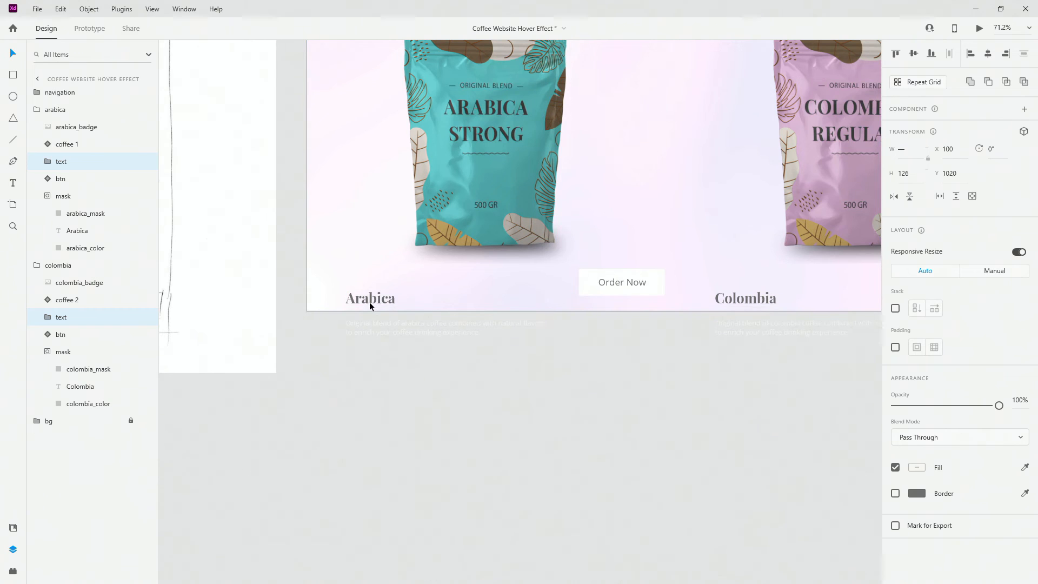
scroll(369, 302, down, 5)
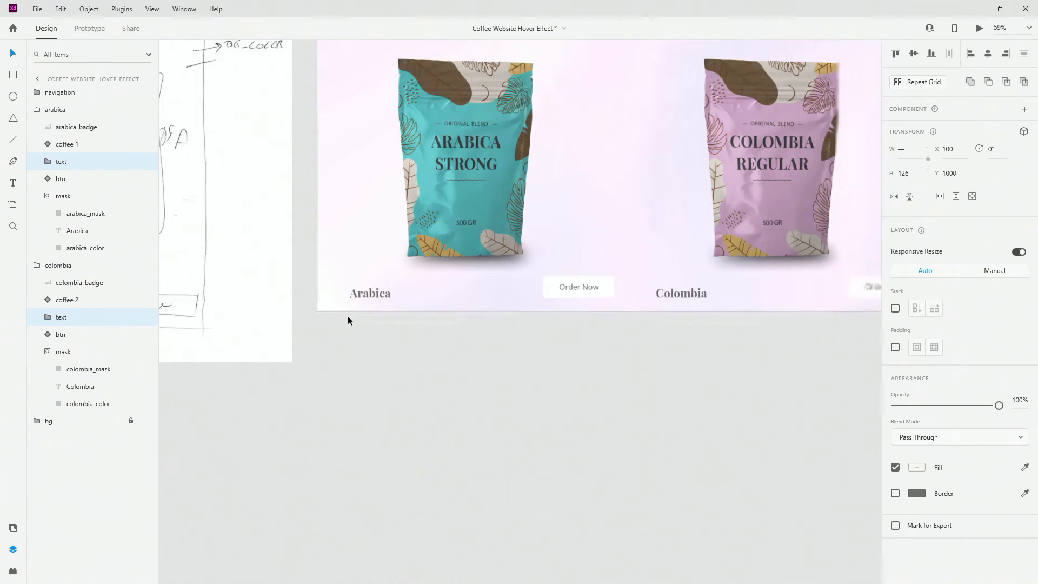
scroll(328, 316, up, 6)
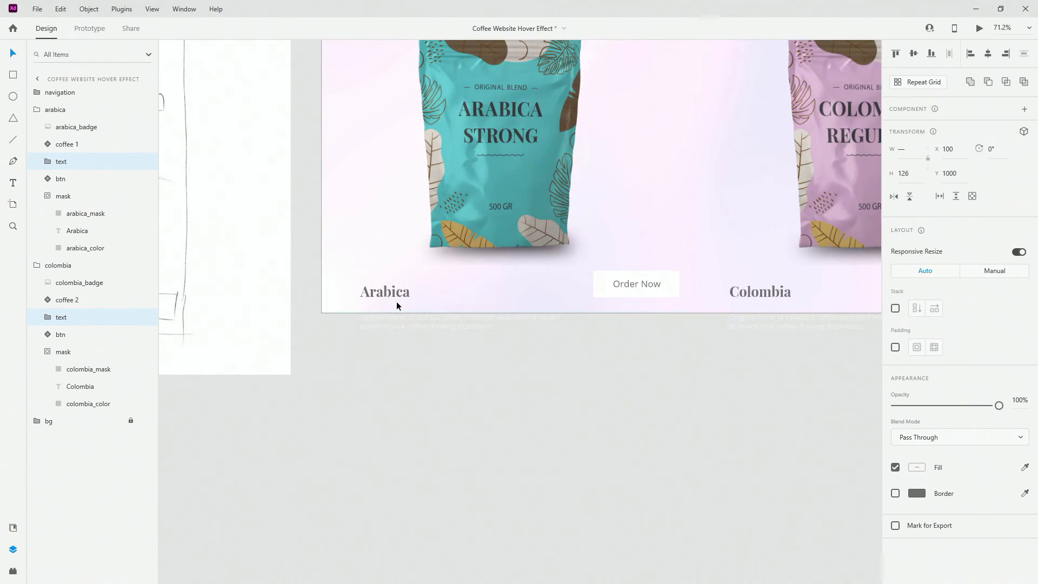
drag(402, 290, 404, 280)
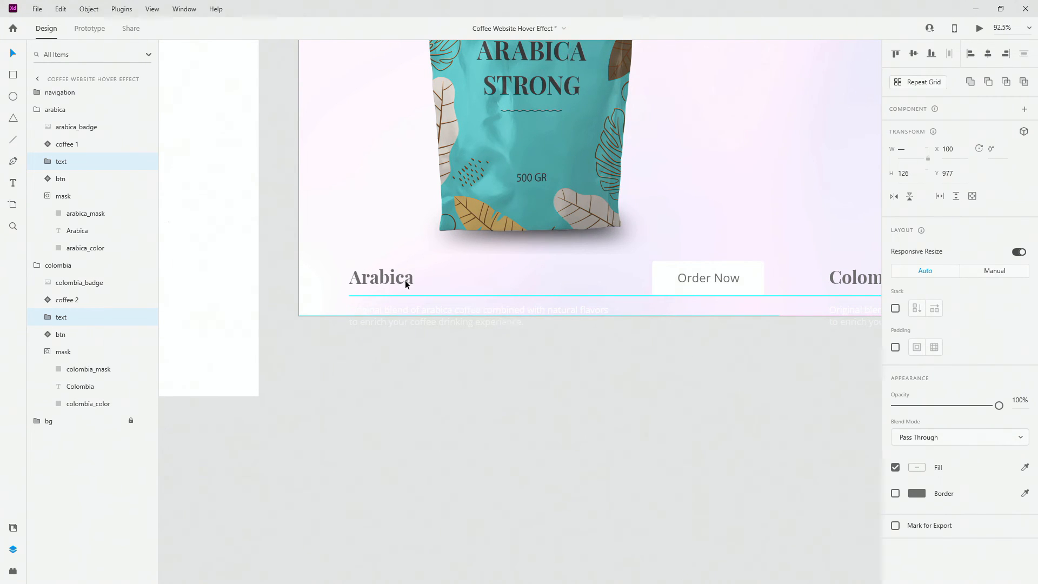
drag(405, 280, 404, 280)
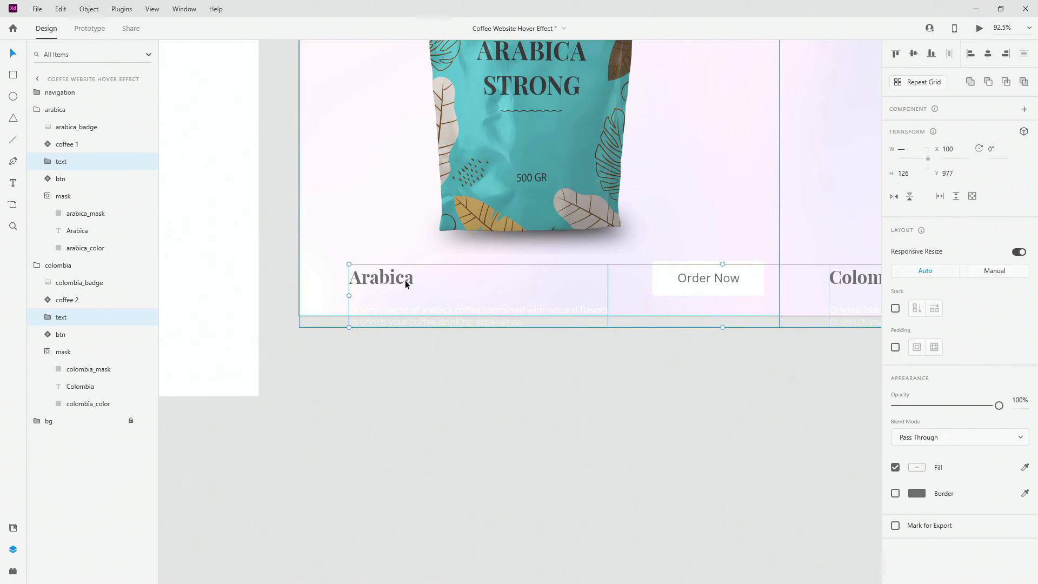
- Move both description paragraphs in the arabica and colombia text groups down to Y 1080, just below the artboard's bottom edge
click(41, 317)
click(81, 352)
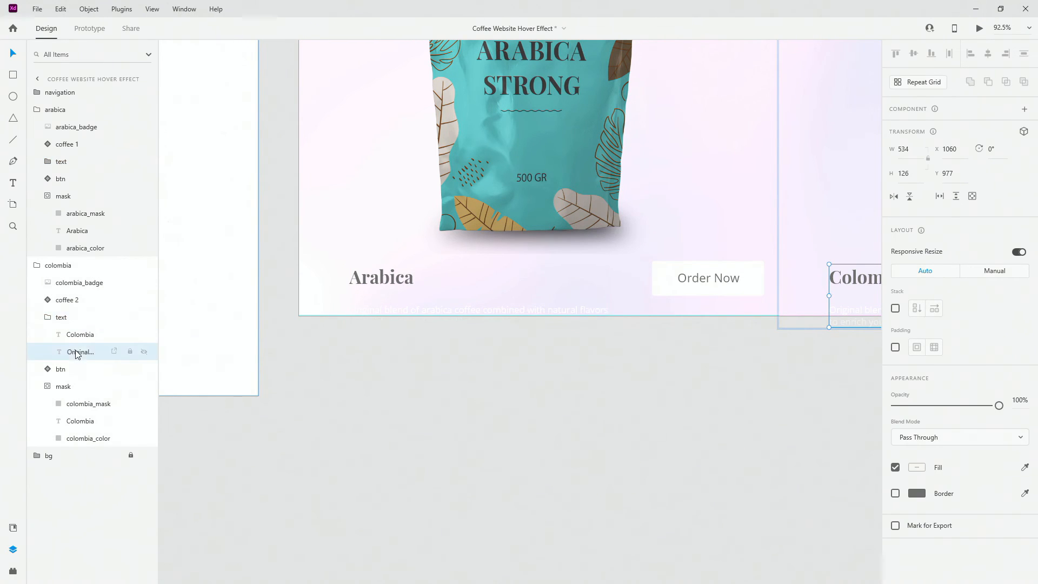
click(48, 161)
click(81, 195)
ctrl+click(86, 389)
key(shift+Down)
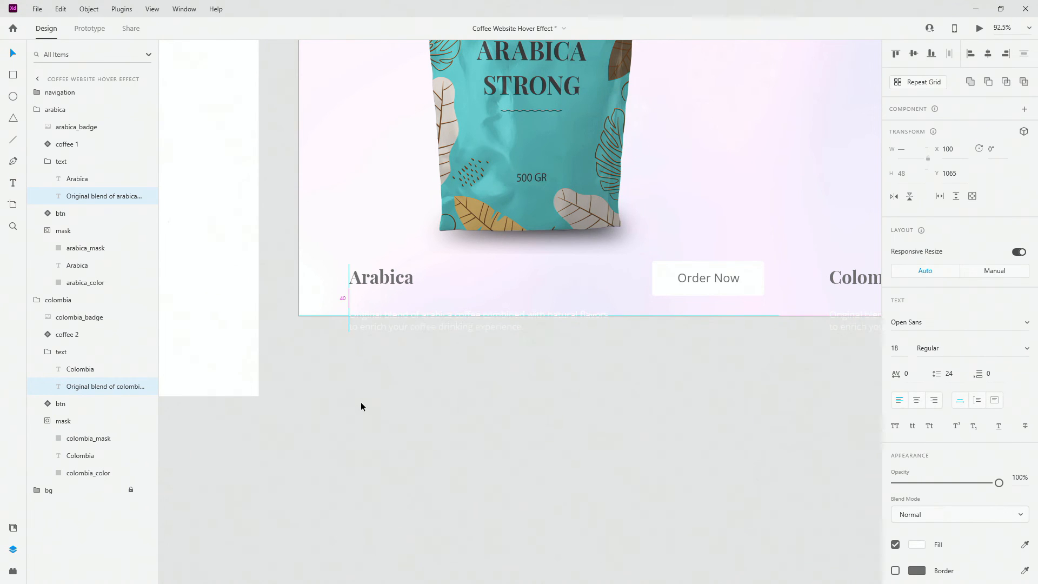
key(shift+Down)
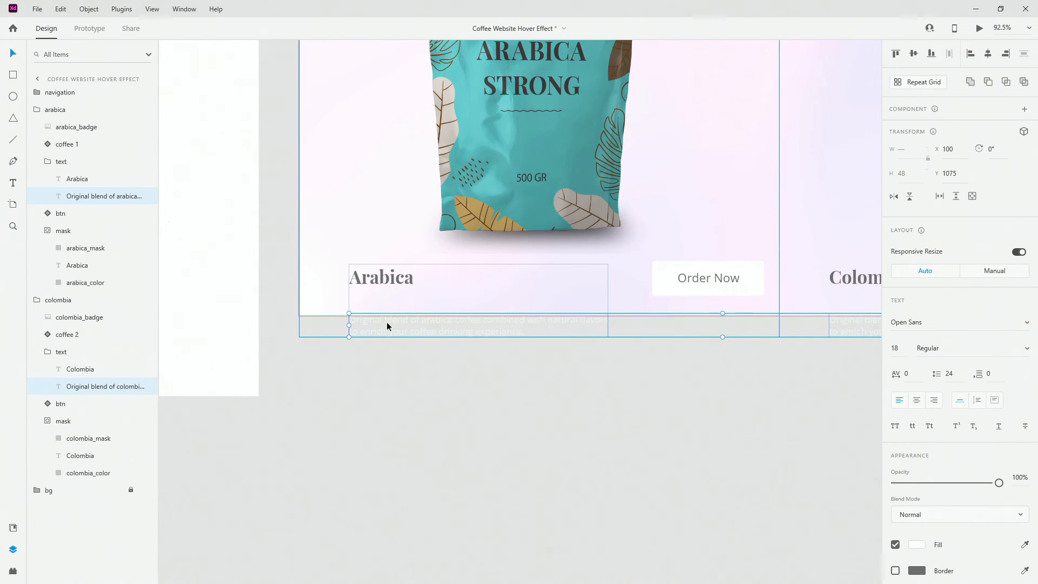
key(shift+Down)
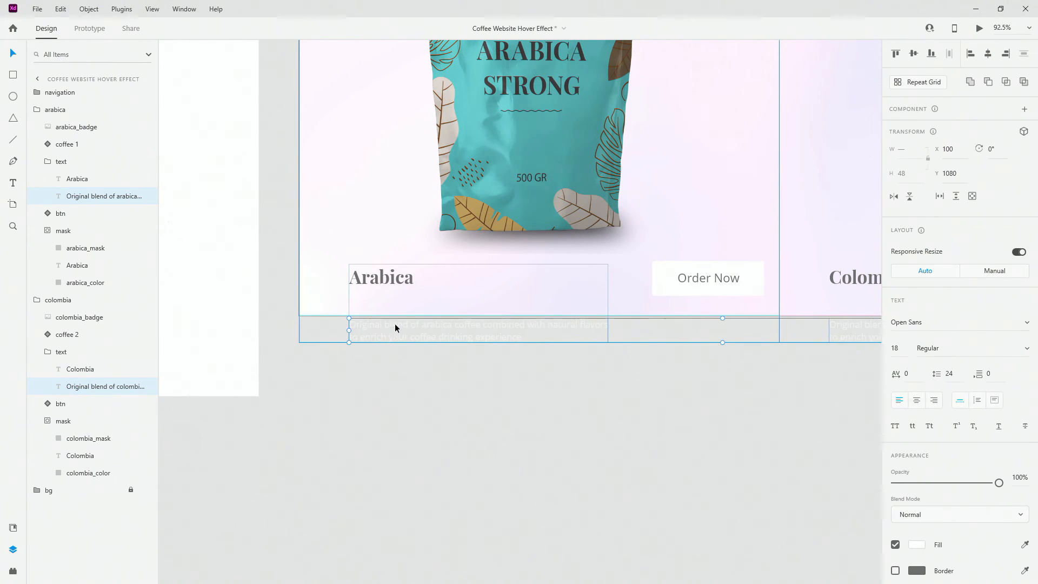
scroll(281, 332, down, 3)
click(472, 412)
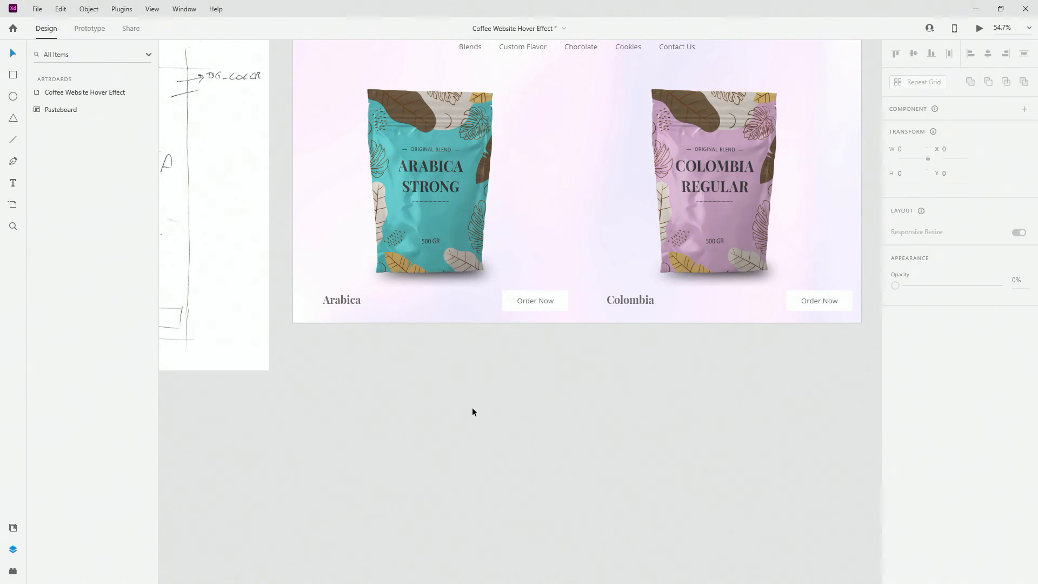
- Collapse the text and mask groups inside arabica and colombia in the layer list
click(354, 301)
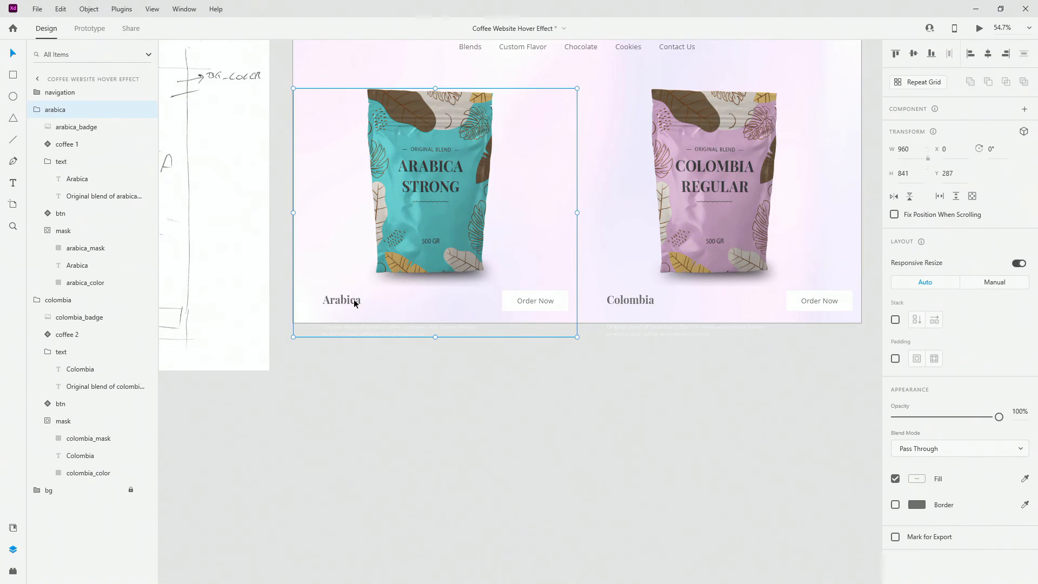
click(75, 196)
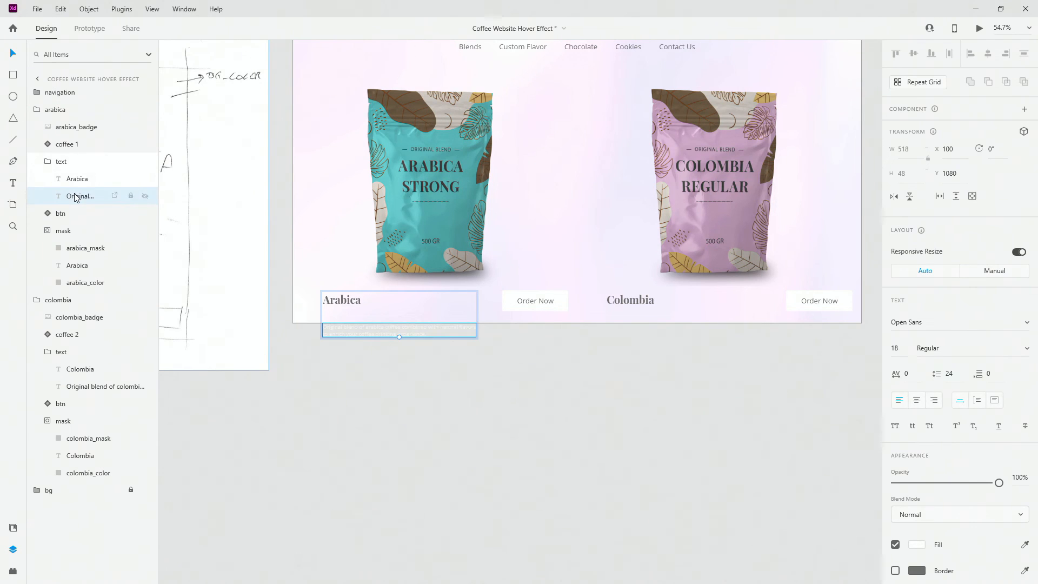
click(49, 163)
click(48, 318)
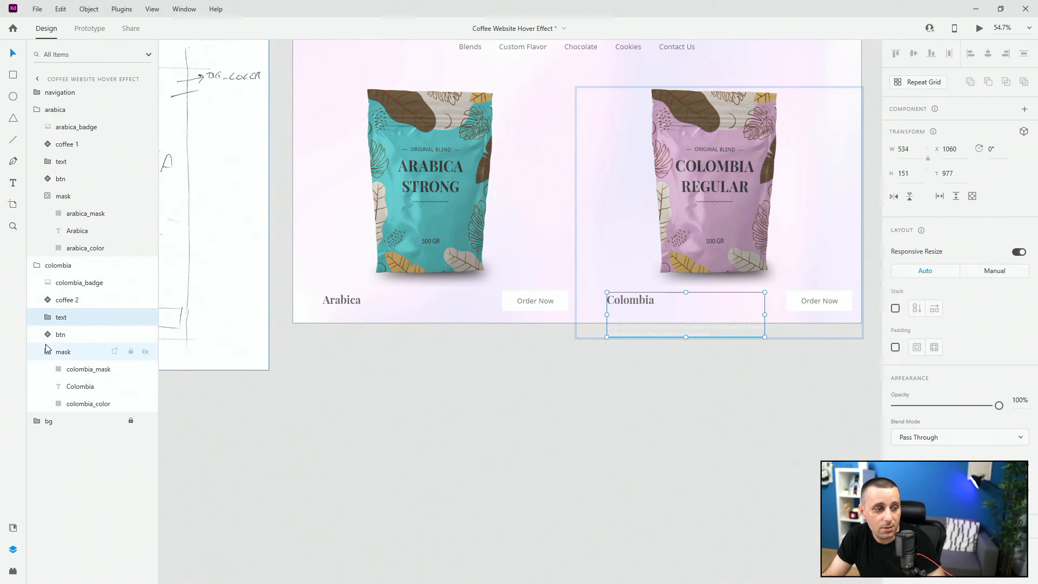
click(48, 351)
click(48, 196)
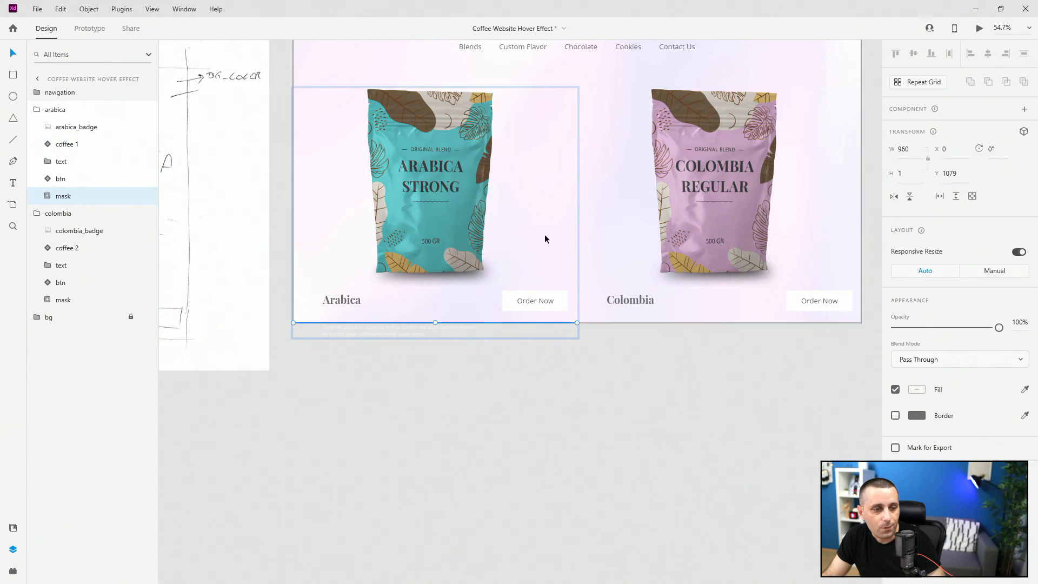
scroll(544, 234, down, 2)
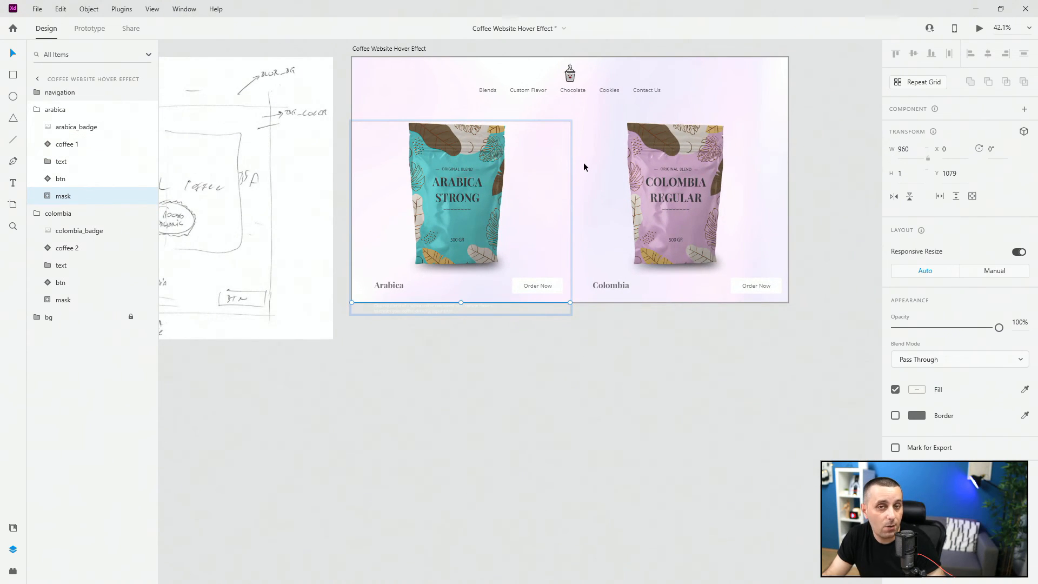
- Convert the arabica group and the colombia group into two separate components
click(54, 109)
click(37, 109)
click(38, 126)
key(ctrl+k)
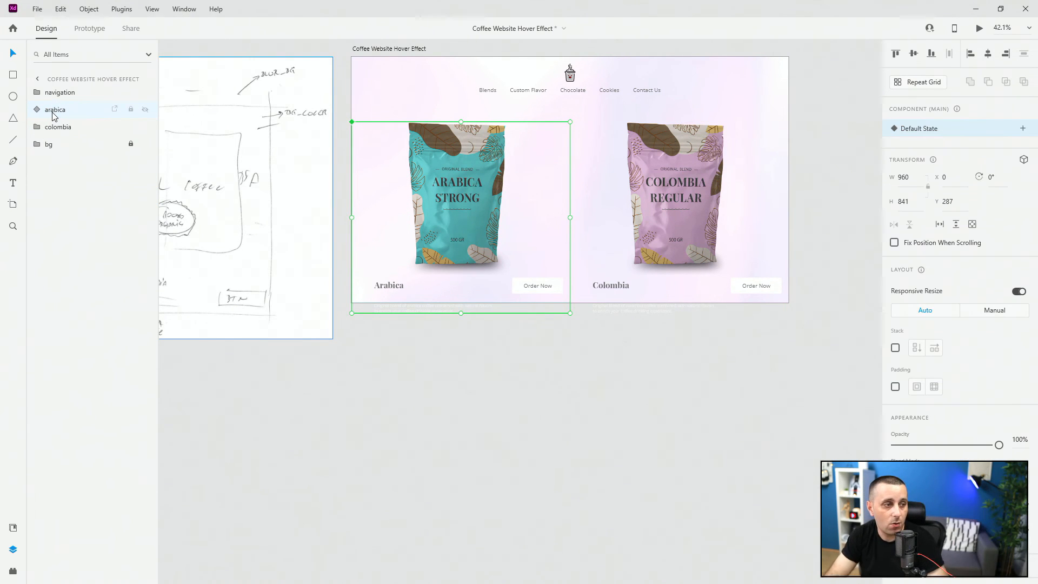
click(54, 127)
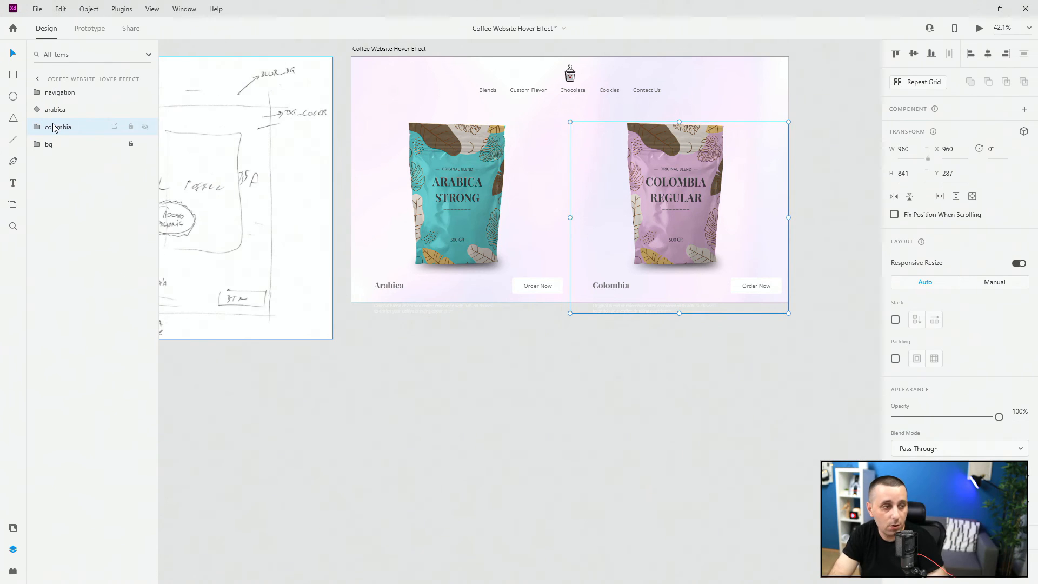
key(ctrl+k)
- Add a hover state to the arabica component and name it hover
click(45, 111)
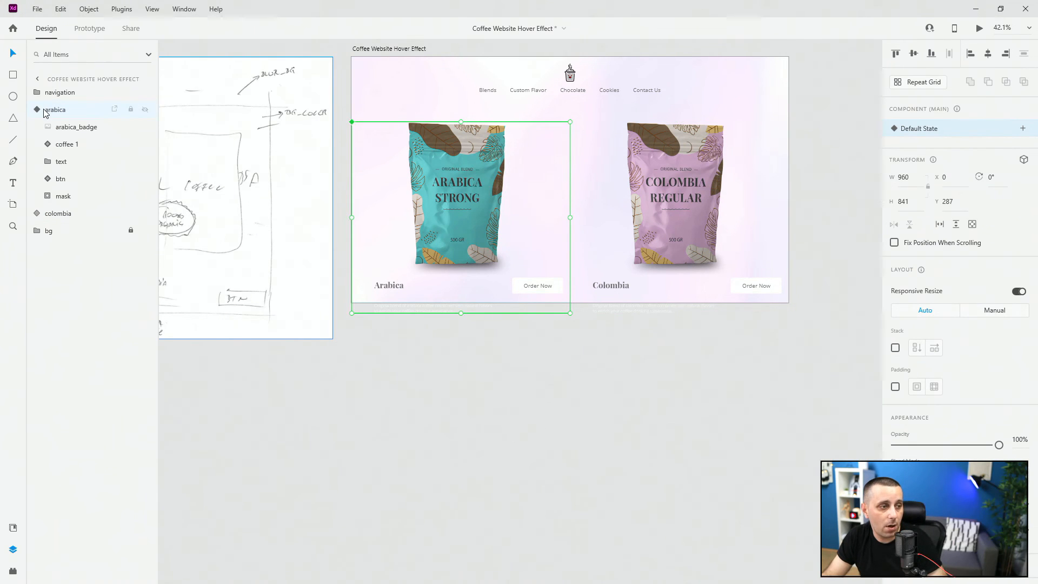
click(31, 110)
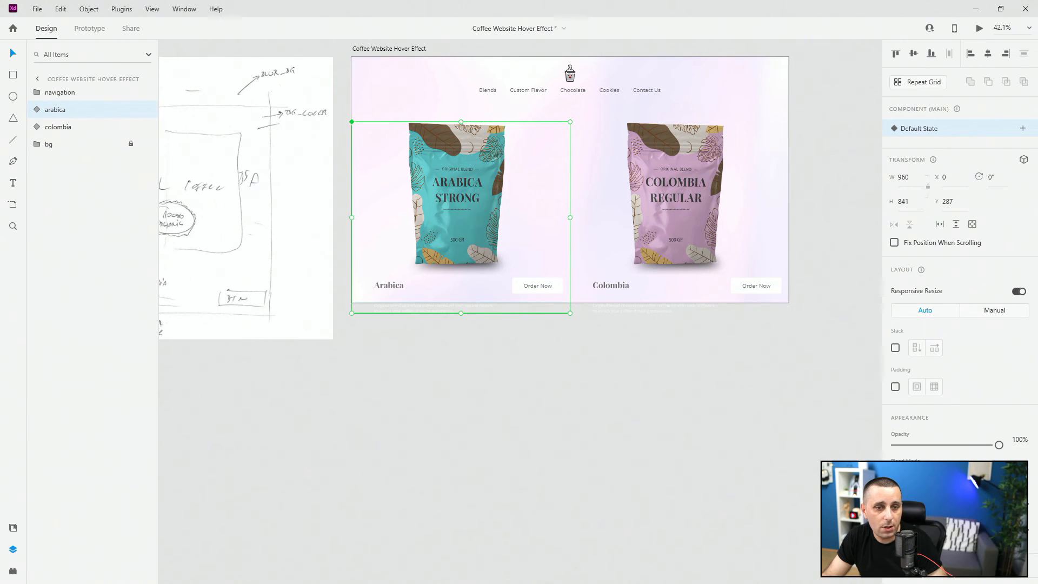
click(1023, 130)
click(931, 153)
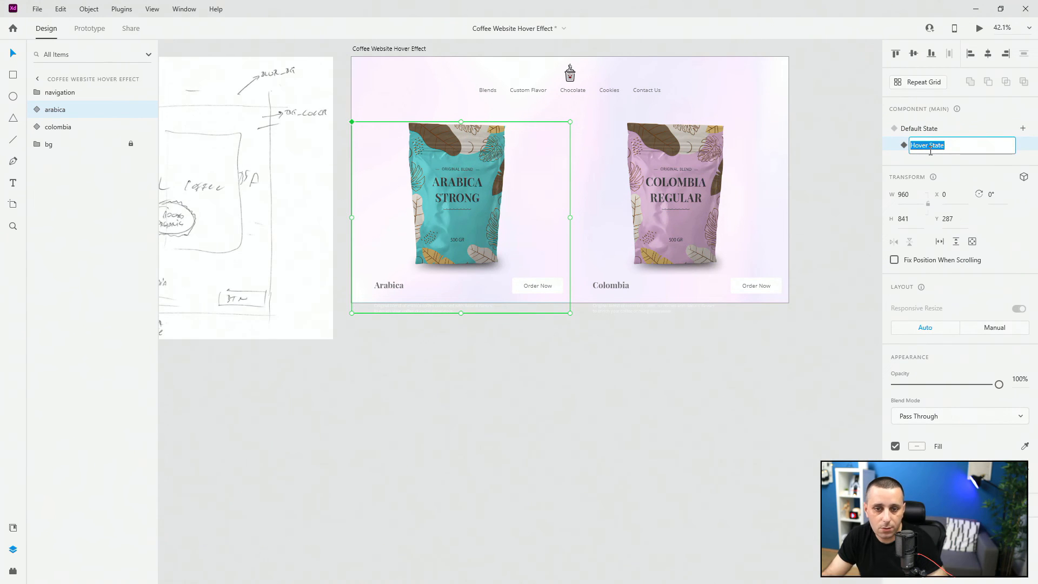
text(hover)
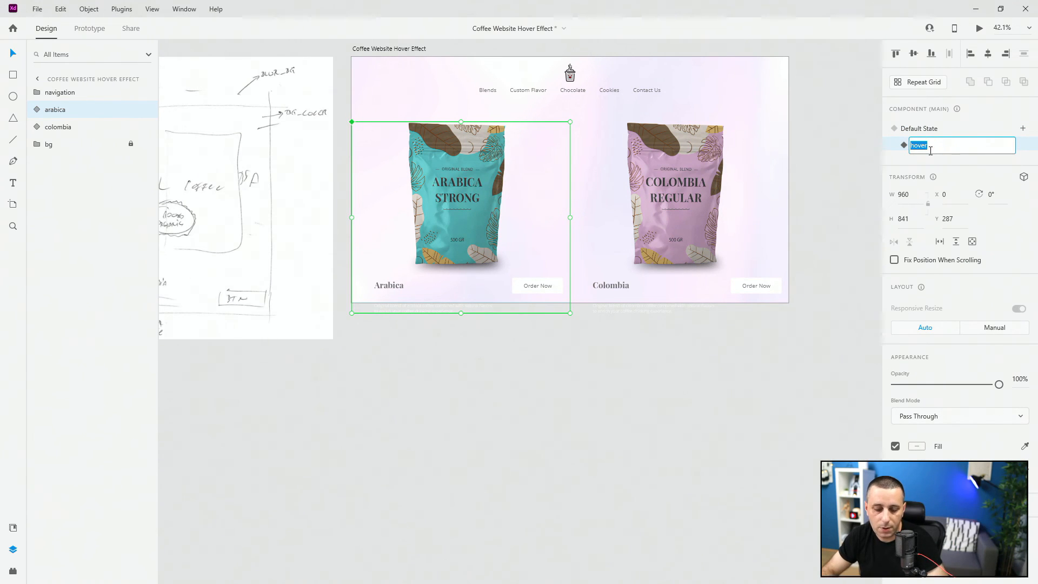
key(Return)
- Add a hover state to the colombia component and name it hover
click(58, 127)
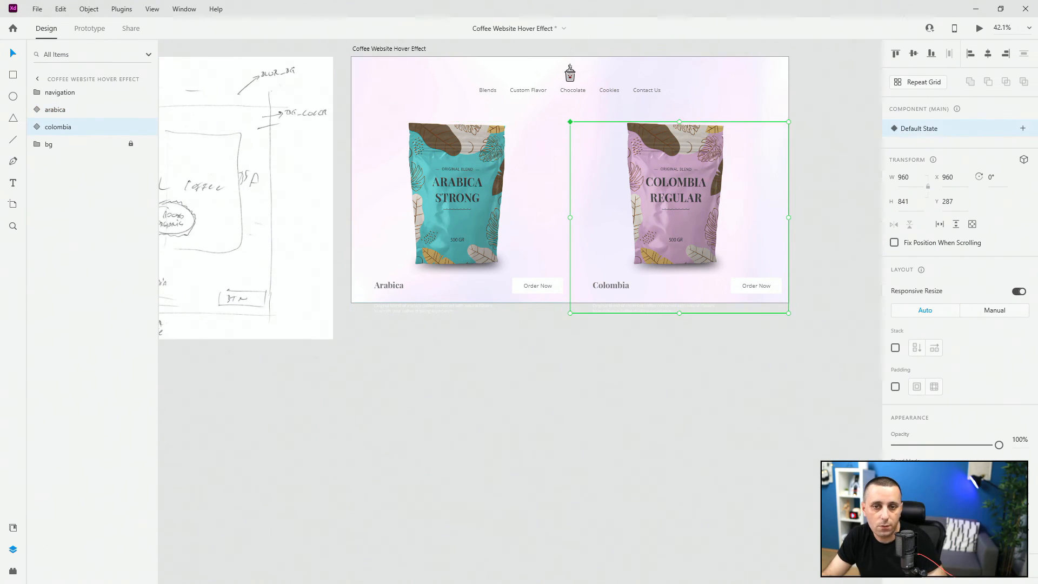
click(1023, 130)
click(962, 156)
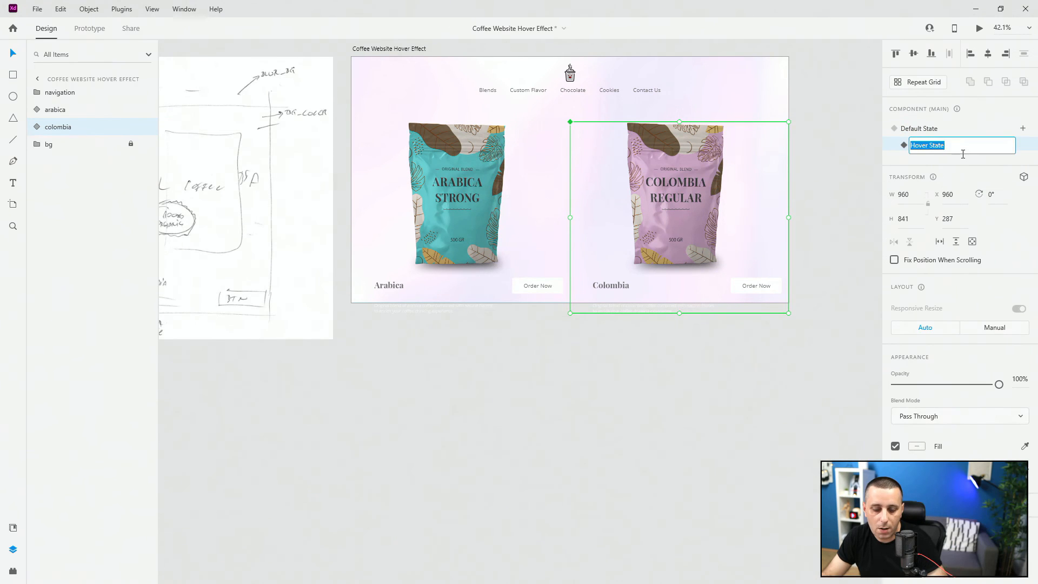
text(hover)
key(Return)
- In arabica's hover state, stretch arabica_mask upward to a height of 888 at Y 192, matching arabica_color
click(40, 113)
click(62, 197)
click(46, 199)
click(76, 214)
scroll(447, 161, up, 3)
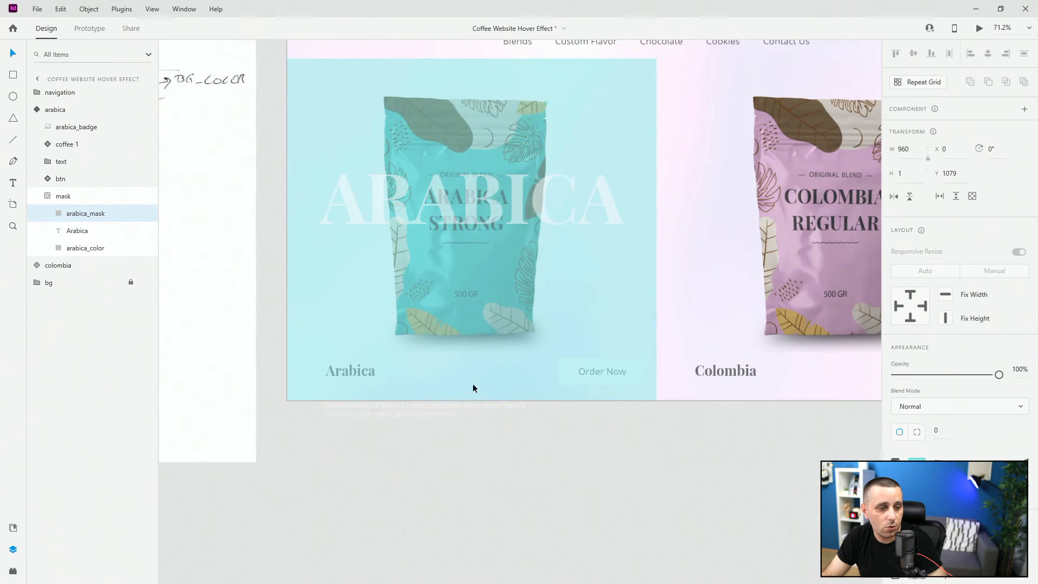
drag(473, 400, 501, 61)
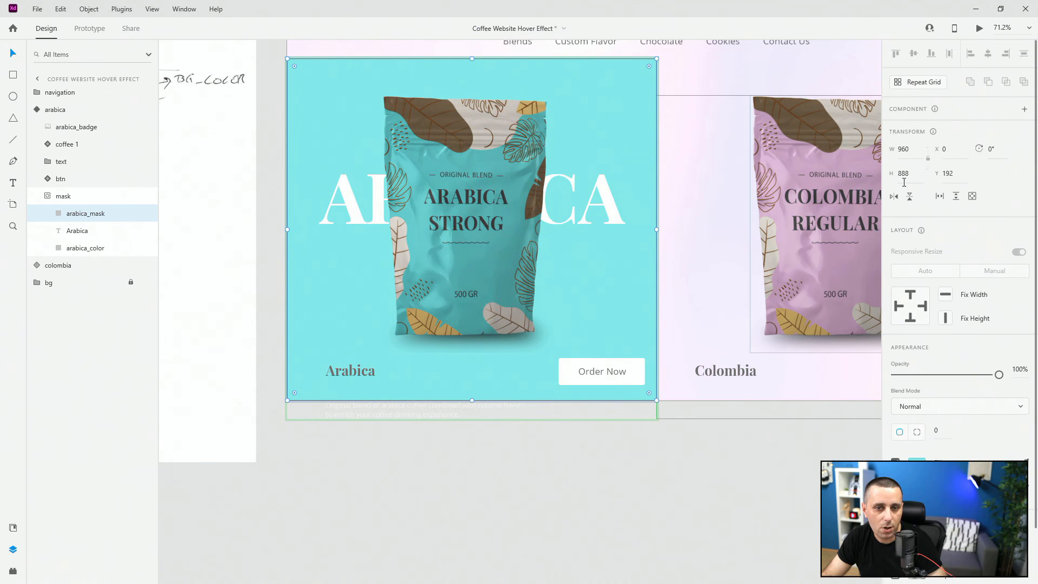
click(122, 247)
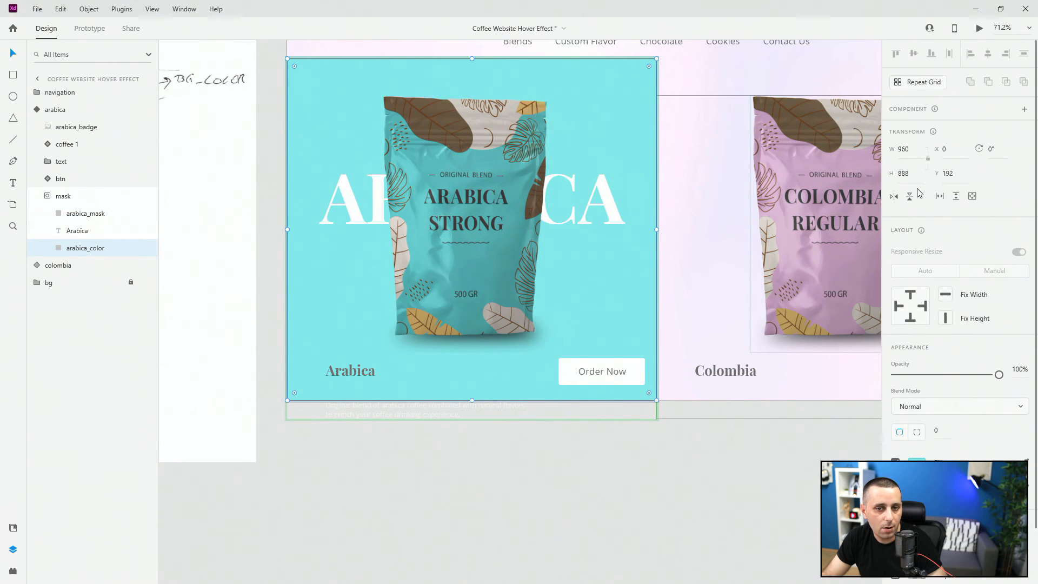
- In colombia's hover state, stretch colombia_mask upward to a height of 888 at Y 192, and collapse its mask group
click(36, 265)
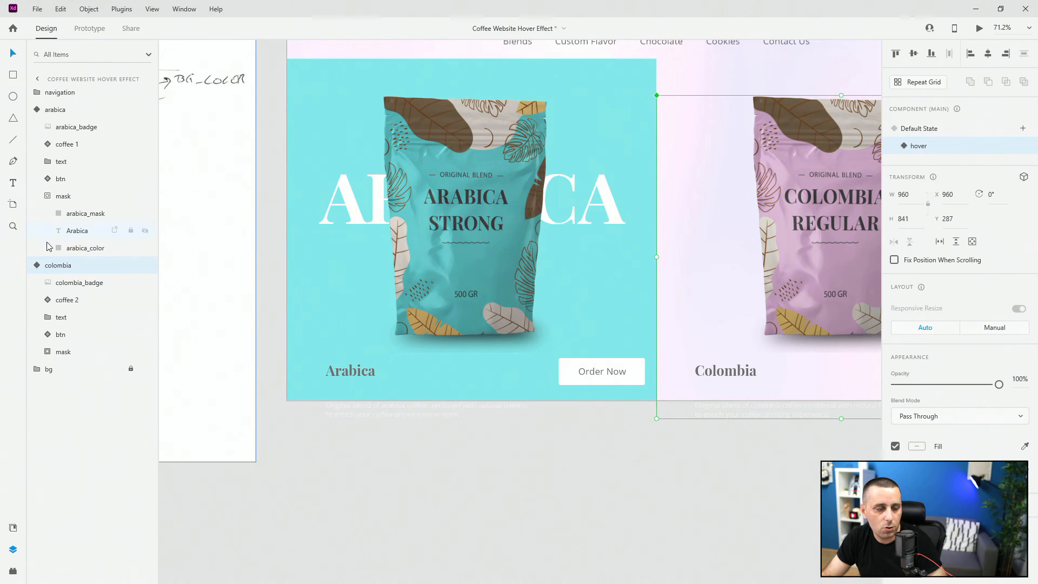
click(48, 352)
click(71, 369)
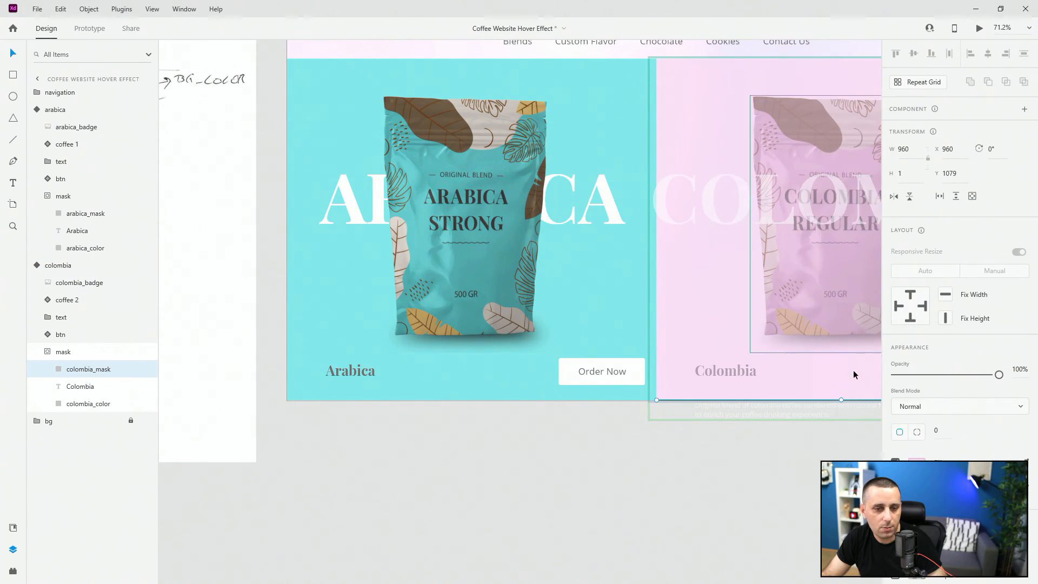
drag(841, 391, 861, 60)
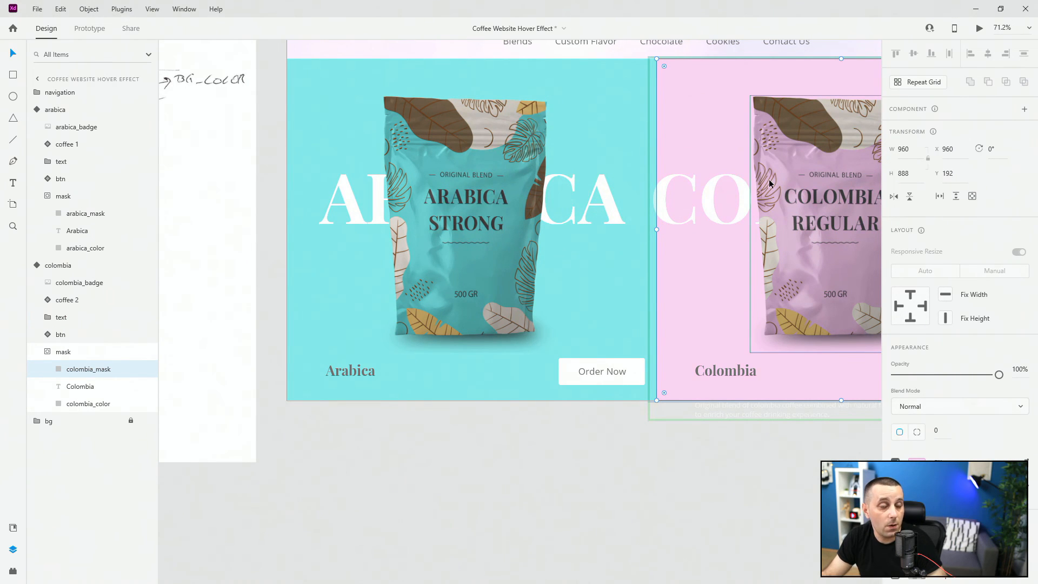
click(63, 351)
click(42, 352)
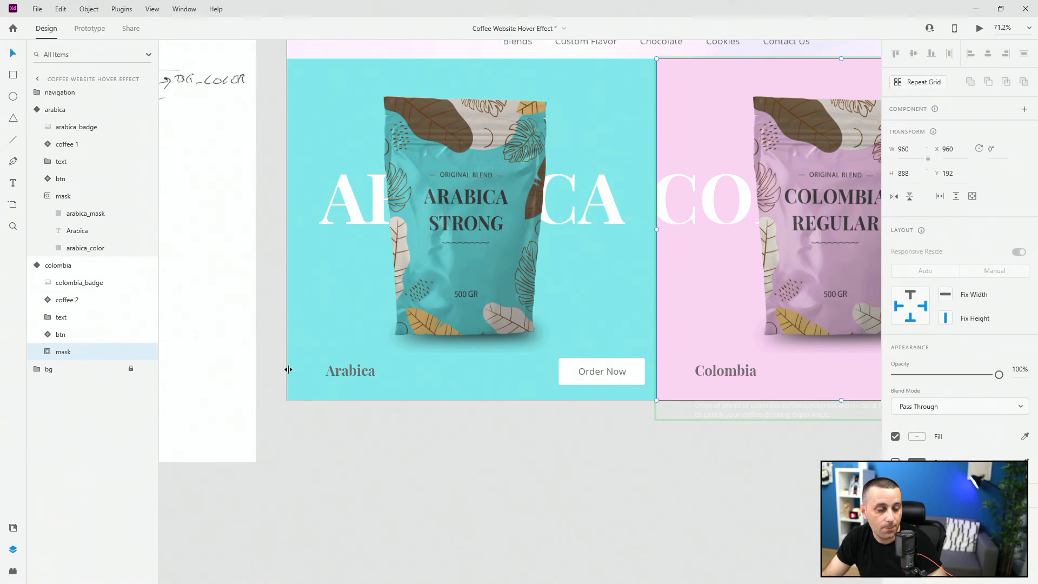
- In arabica's hover state, move the text group up to Y 889 so its description sits beside the Order Now button
double_click(364, 372)
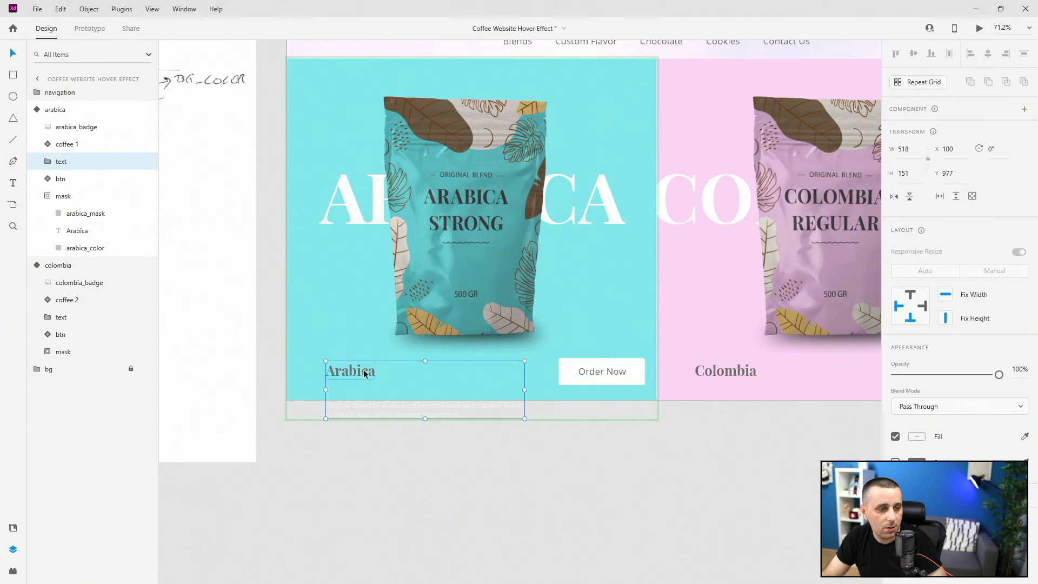
drag(363, 371, 366, 352)
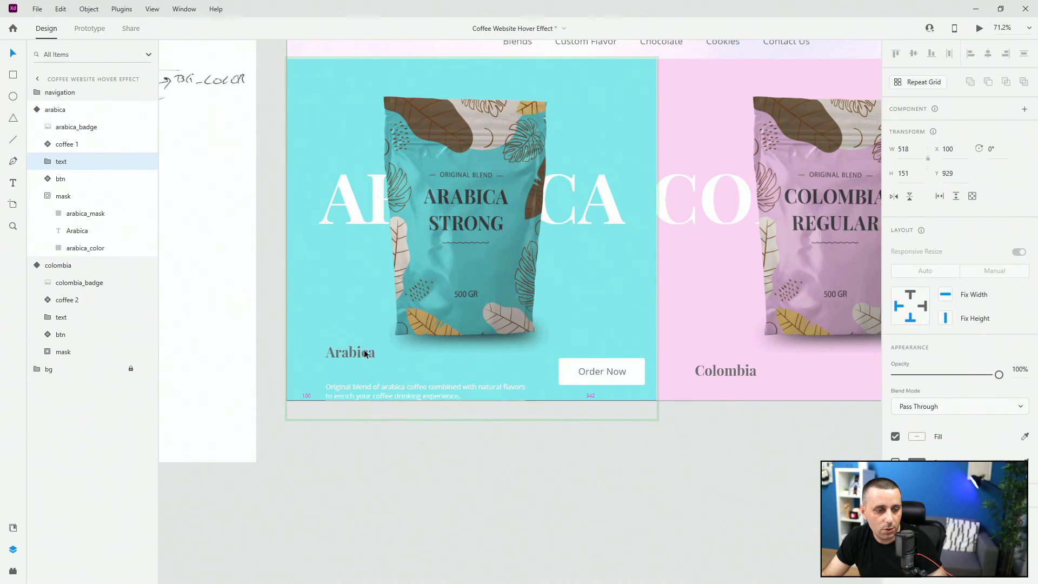
key(shift+Up)
key(shift+Up)
key(shift+Up)
key(shift+Up)
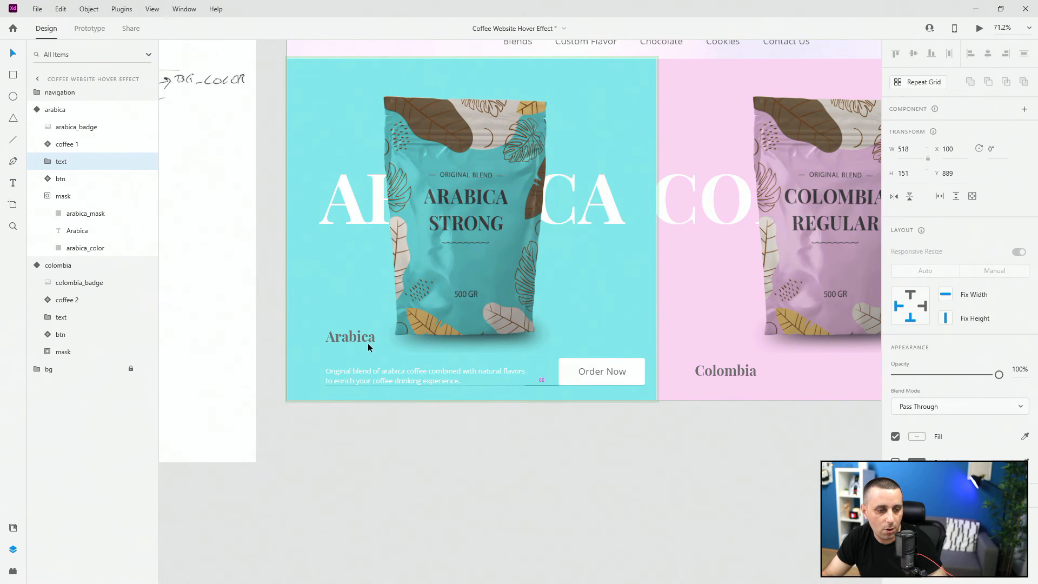
- In arabica's hover state, lower the Arabica title to Y 914 and colour it plain white
double_click(366, 340)
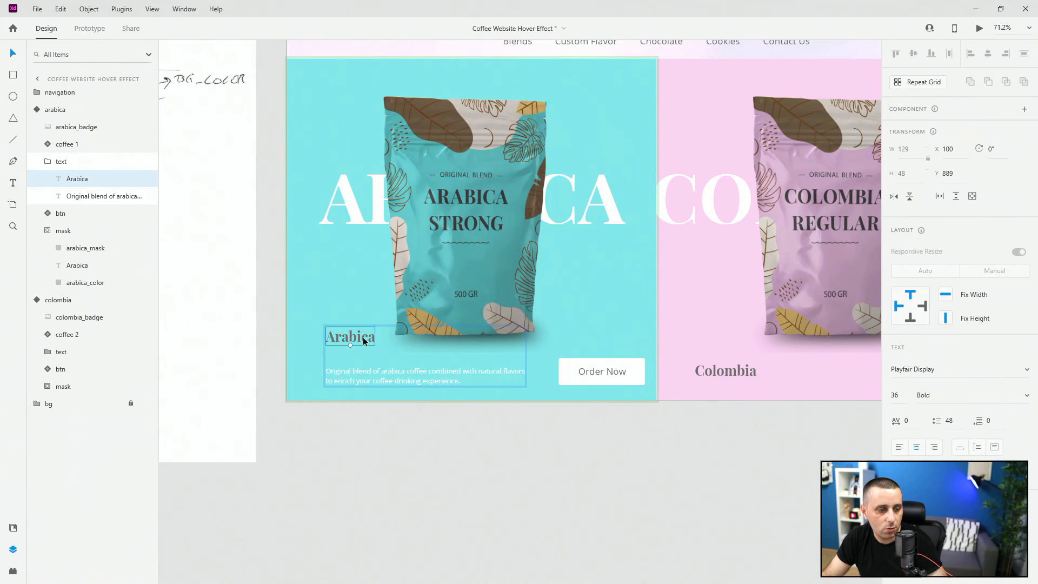
key(alt)
drag(361, 343, 361, 365)
key(shift+Up)
key(shift+Up)
key(shift+Up)
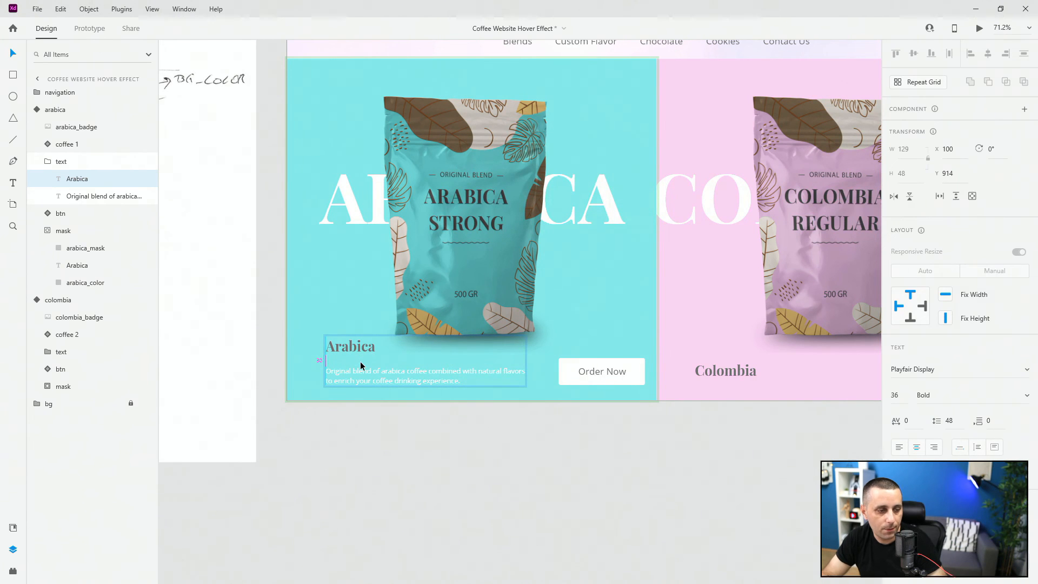
click(13, 527)
click(75, 182)
- In colombia's hover state, move the text group up to Y 889 so its description sits beside the Order Now button
scroll(325, 270, down, 3)
scroll(665, 342, up, 3)
click(468, 312)
double_click(468, 312)
drag(465, 313, 466, 293)
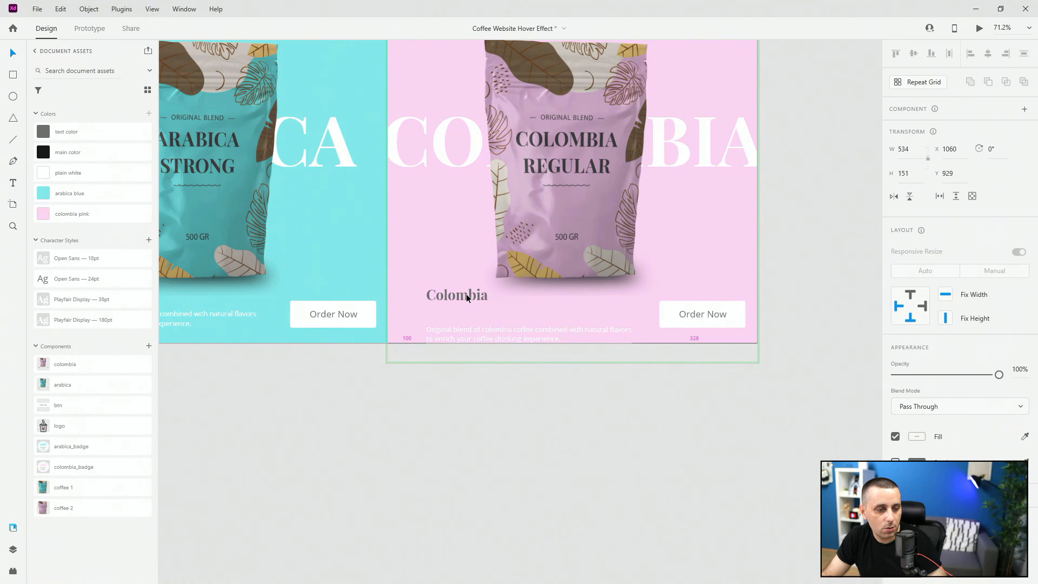
key(shift+Up)
key(shift+Up)
key(shift+Up)
key(shift+Up)
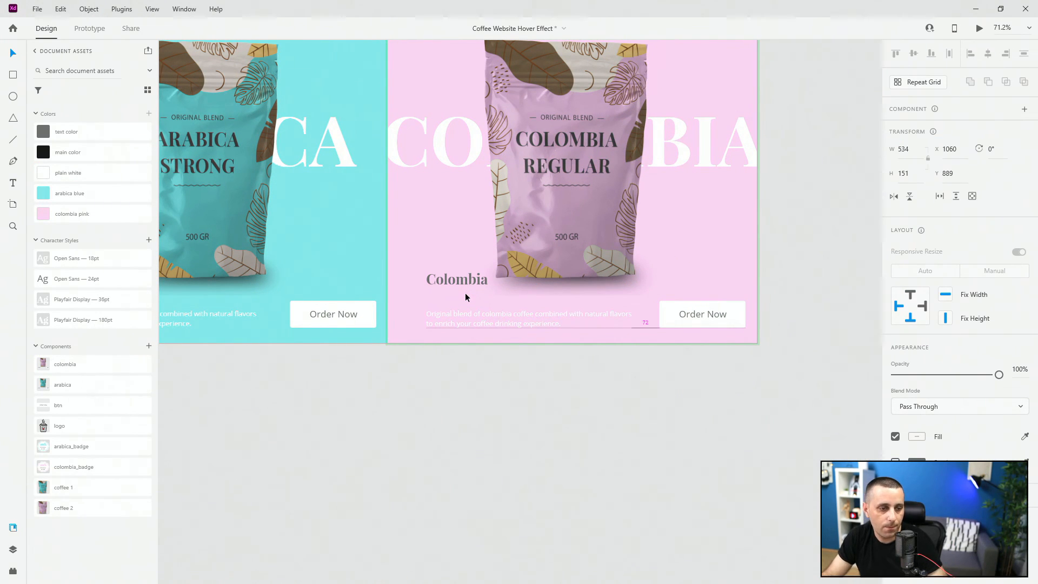
- In colombia's hover state, lower the Colombia title to Y 914 and colour it plain white
double_click(464, 281)
drag(464, 281, 469, 301)
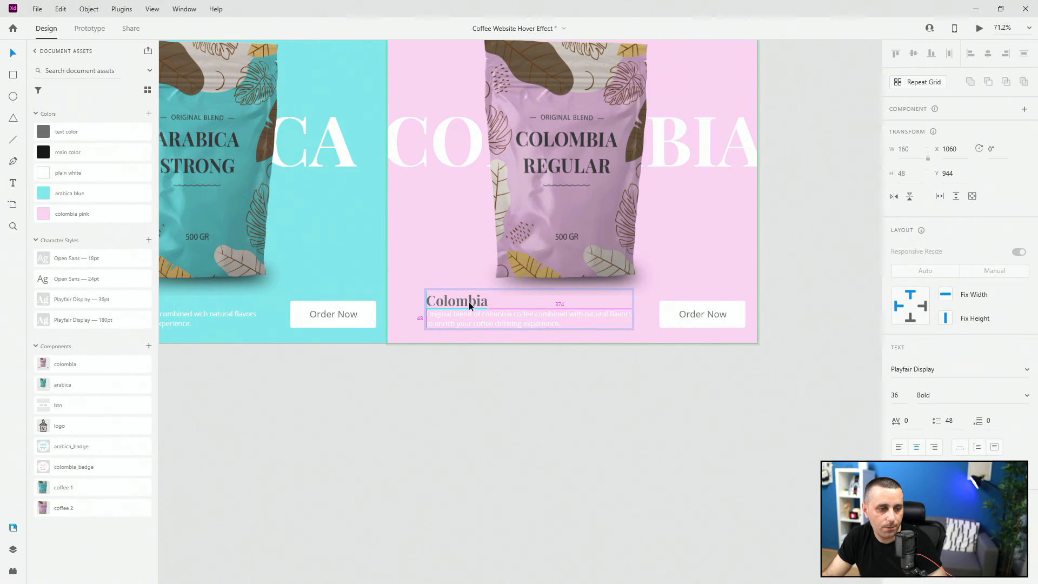
key(shift+Up)
key(shift+Up)
key(shift+Up)
click(87, 172)
scroll(713, 325, down, 3)
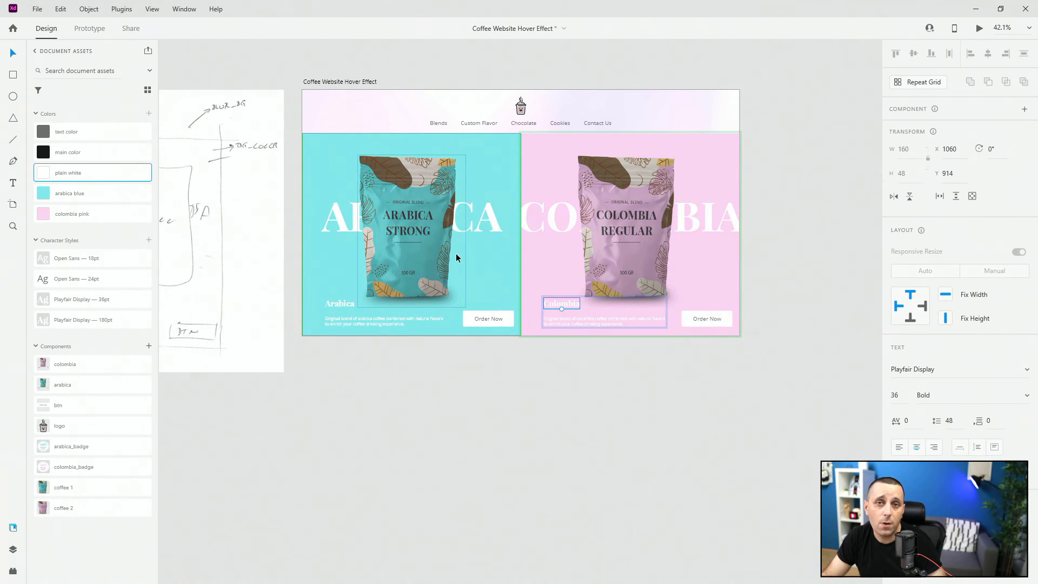
- Place a temporary arabica_badge instance beside the colombia bag to check the badge's original size, and remove it
click(13, 548)
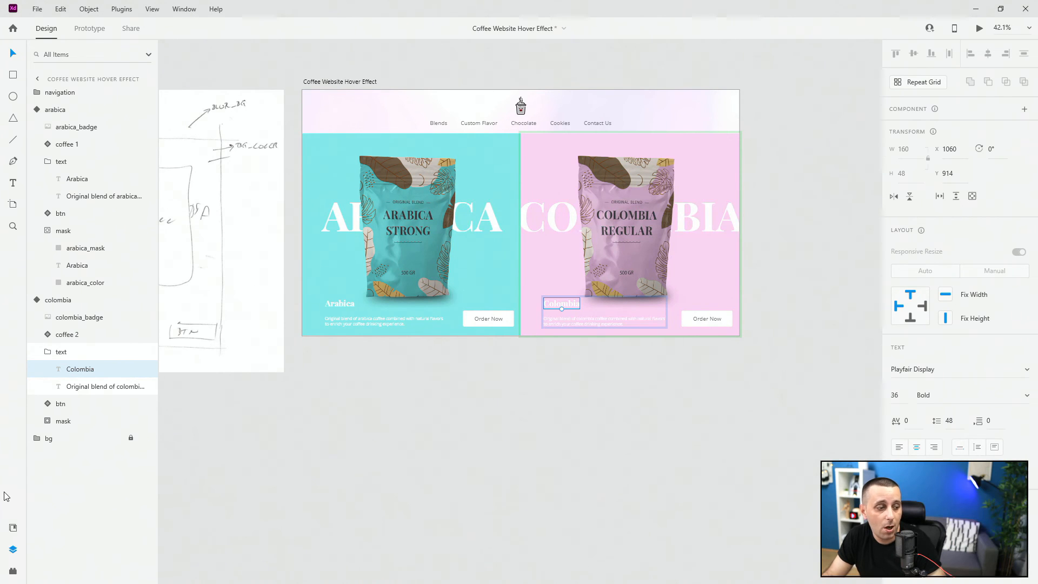
click(14, 526)
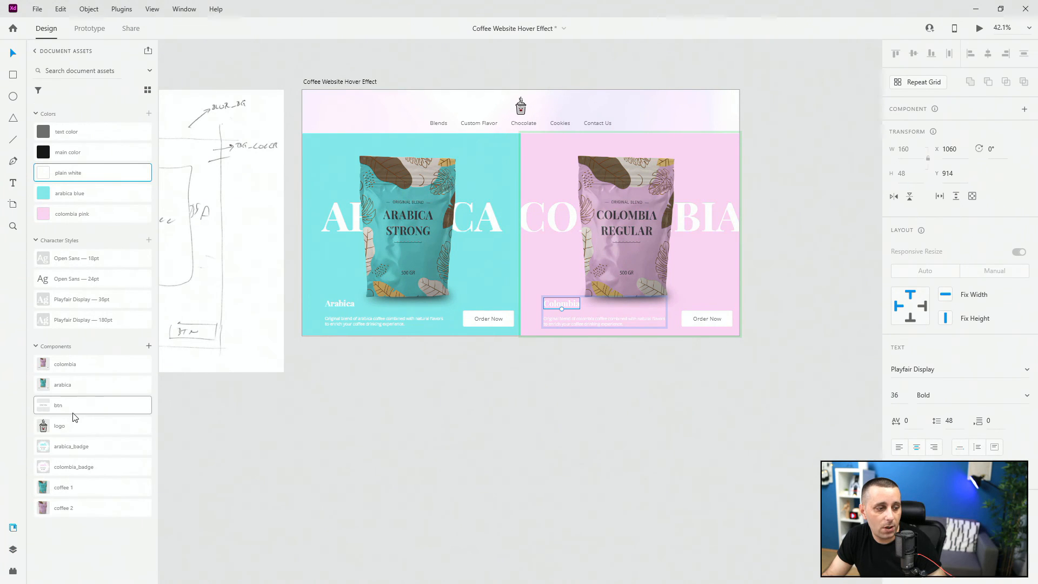
drag(87, 439, 503, 273)
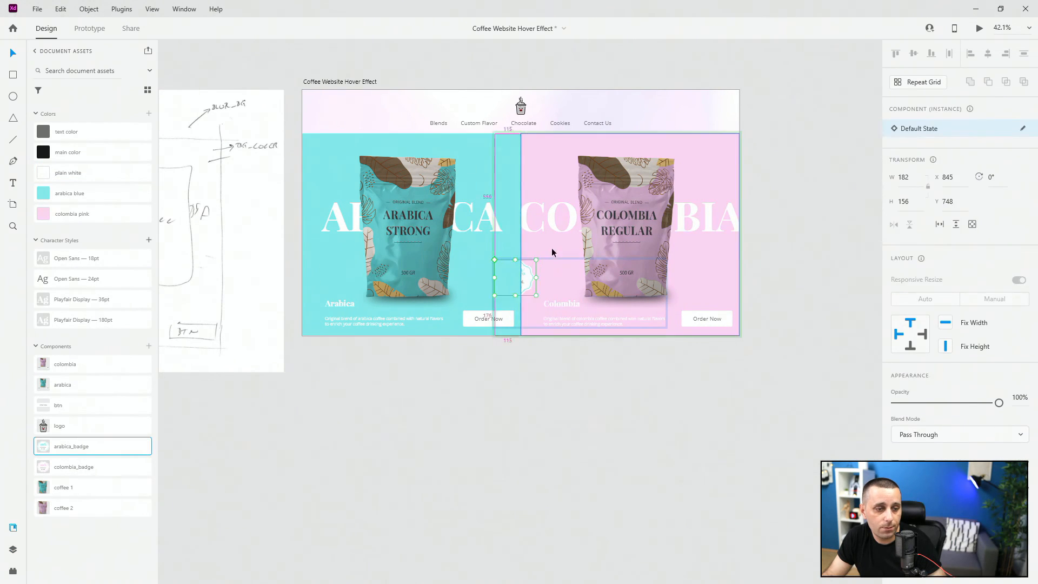
scroll(541, 270, up, 5)
drag(489, 339, 609, 302)
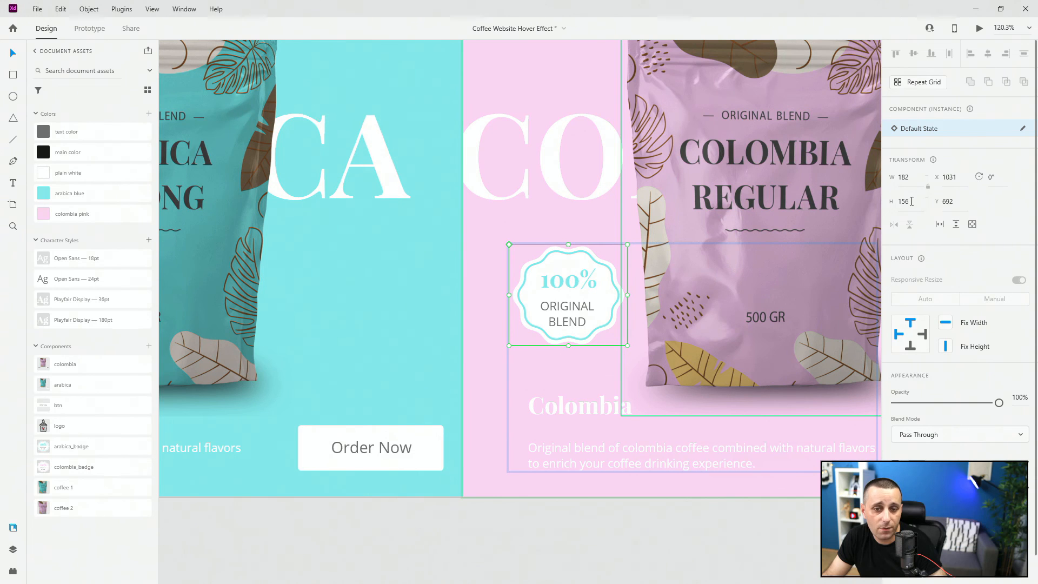
click(13, 551)
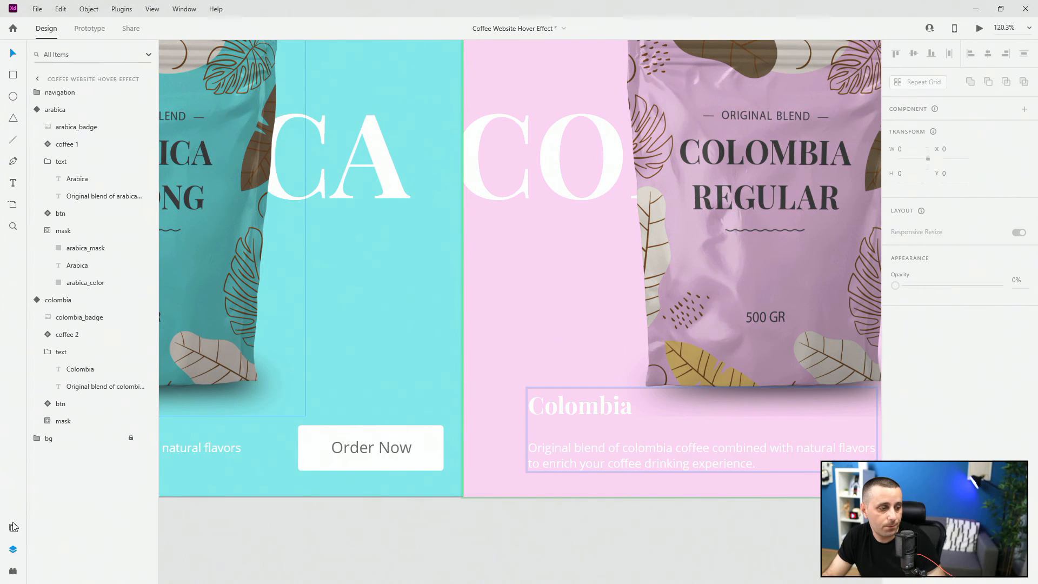
- In colombia's hover state, set colombia_badge to 100% opacity and enlarge it from its centre to 182 by 156
click(76, 318)
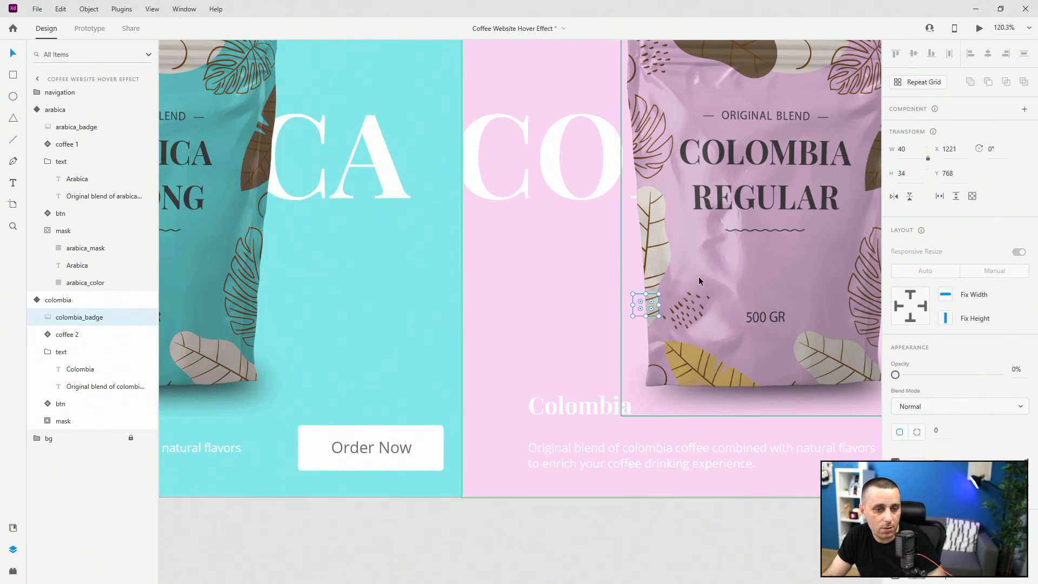
key(0)
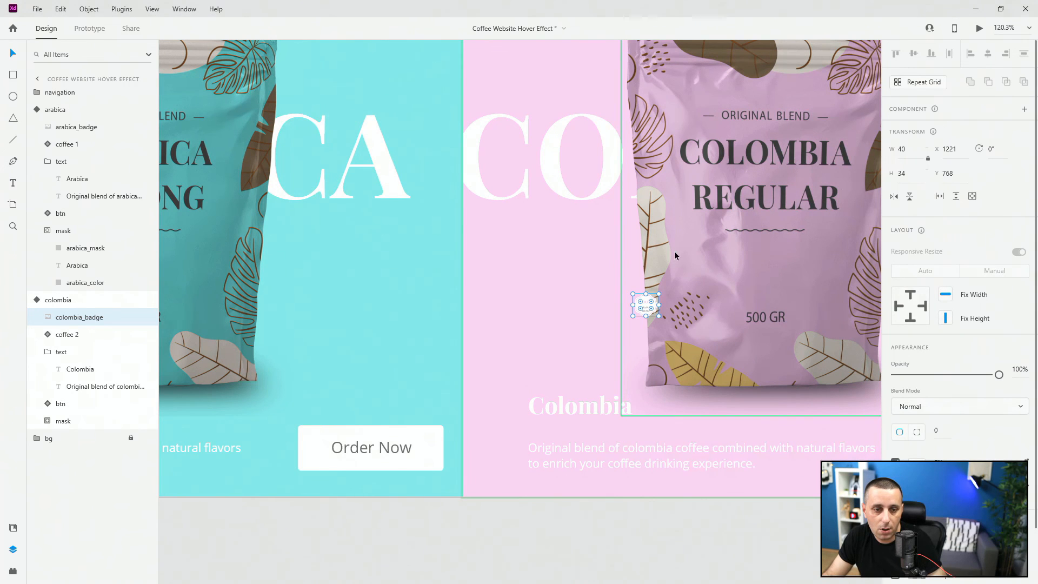
drag(658, 293, 700, 256)
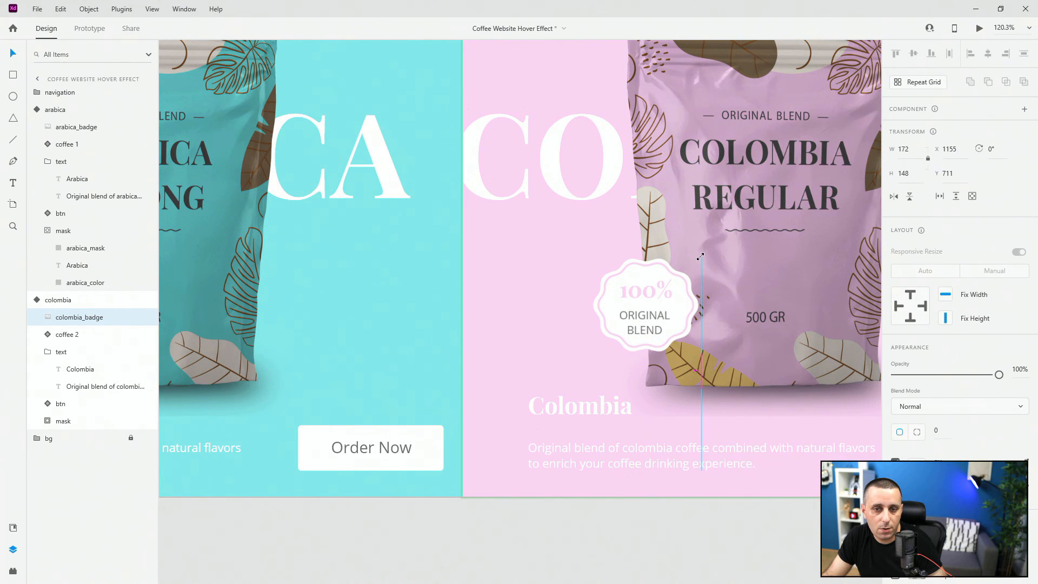
drag(704, 250, 705, 249)
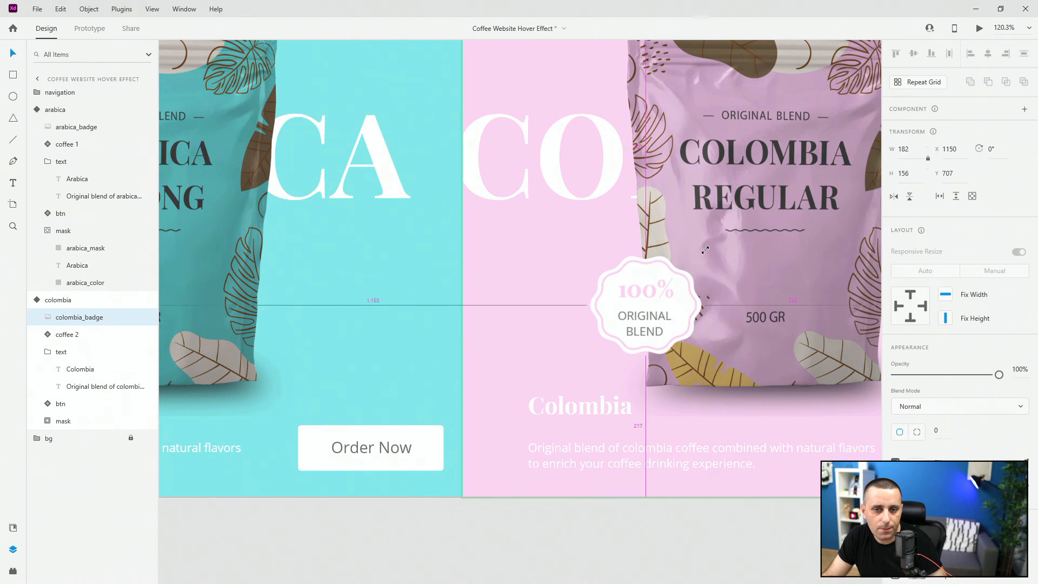
scroll(705, 249, down, 4)
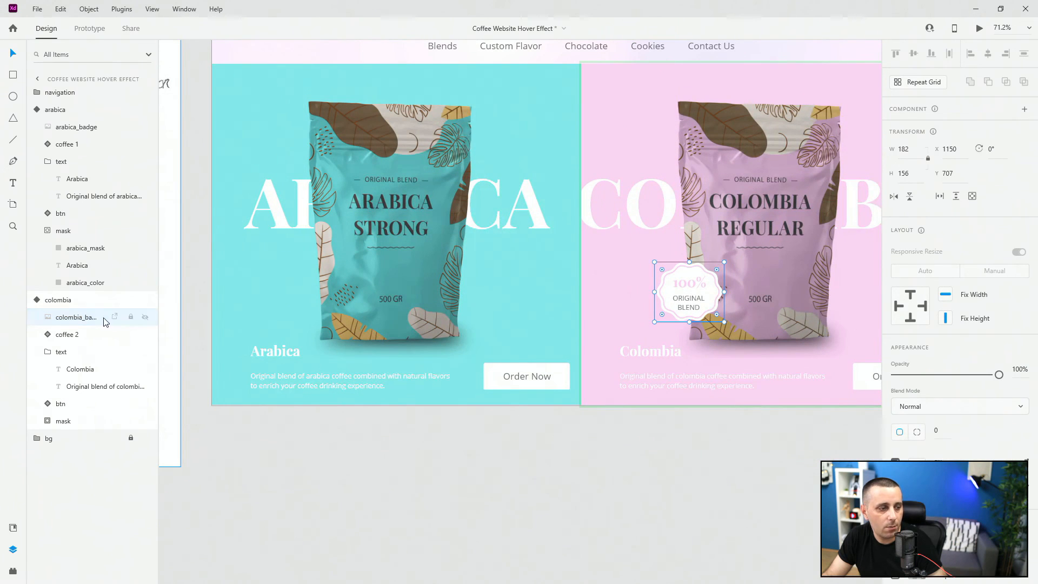
- In arabica's hover state, set arabica_badge to 100% opacity and enlarge it from its centre to 182 by 156
click(90, 132)
scroll(254, 292, up, 7)
drag(463, 273, 541, 206)
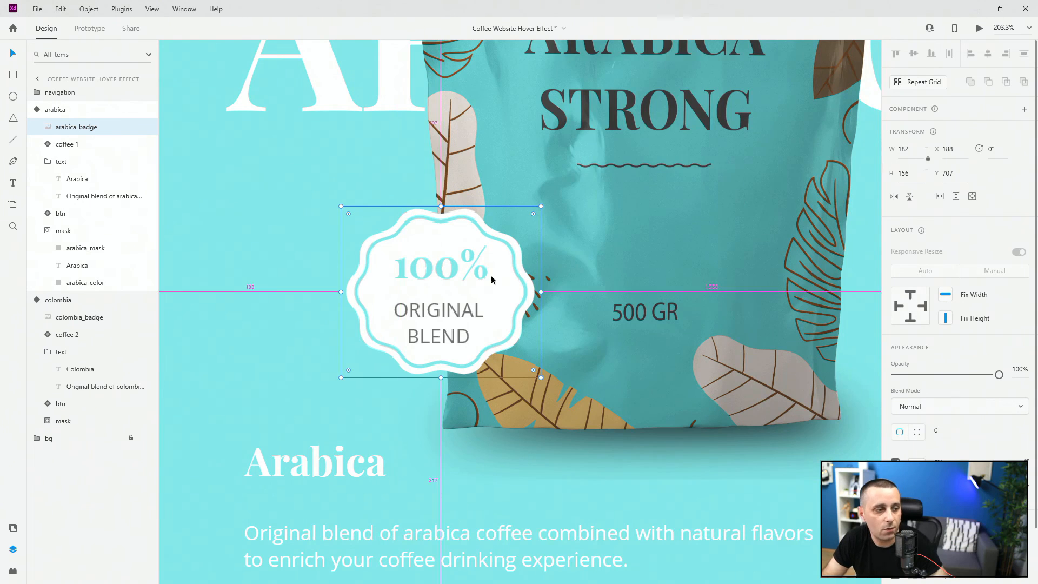
scroll(491, 277, down, 5)
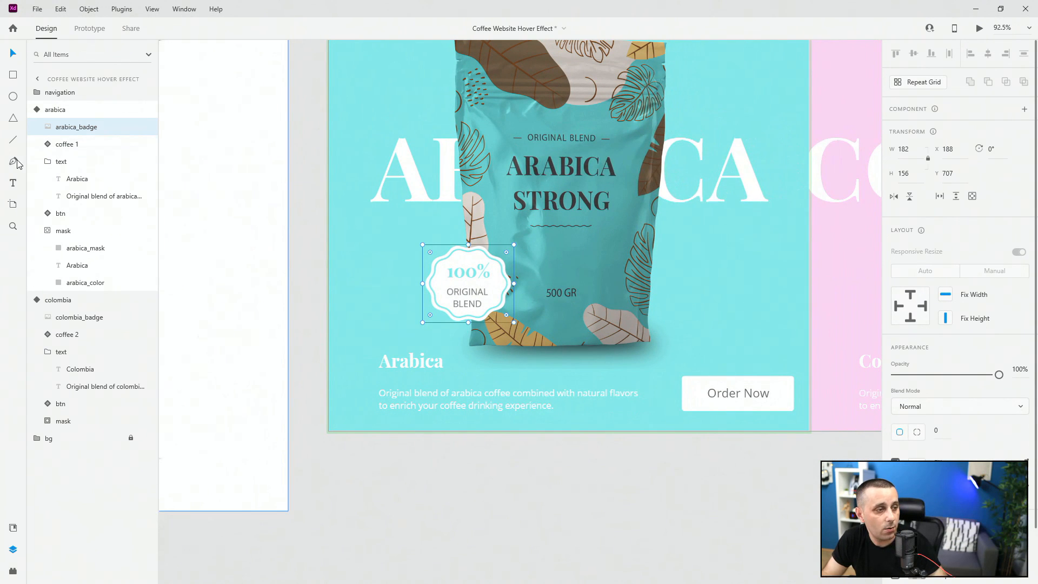
- Collapse the text and mask groups and both the colombia and arabica components in the layer list
click(51, 160)
click(47, 197)
click(49, 269)
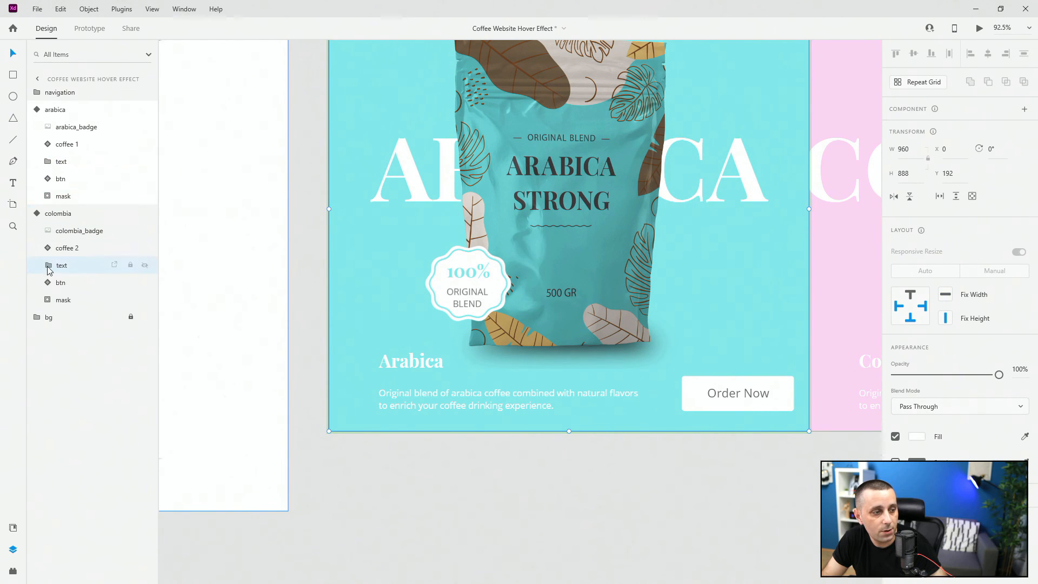
click(41, 215)
click(37, 108)
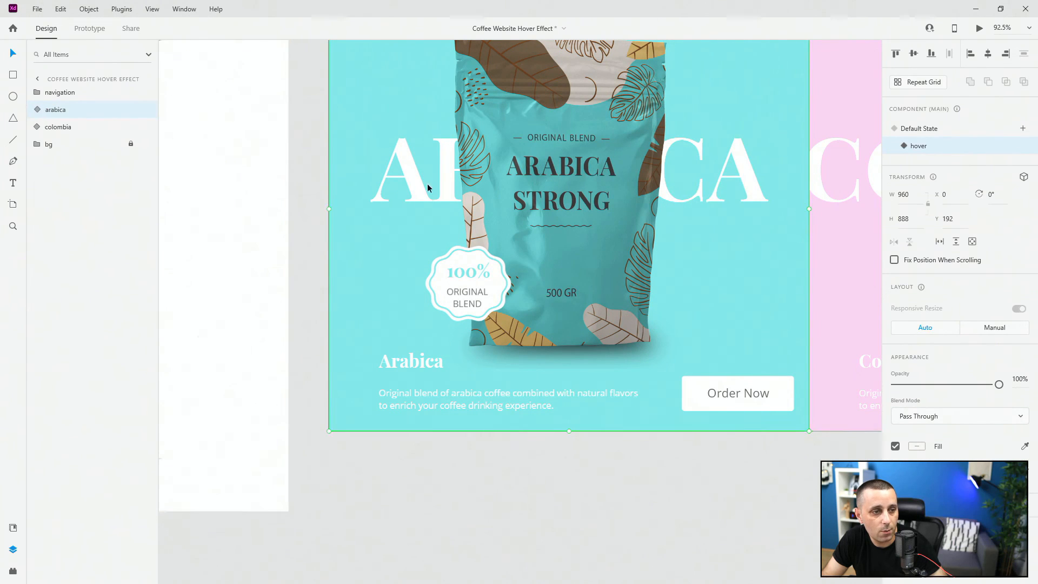
- Return the arabica and colombia components to their Default State and switch to prototyping mode
key(ctrl+0)
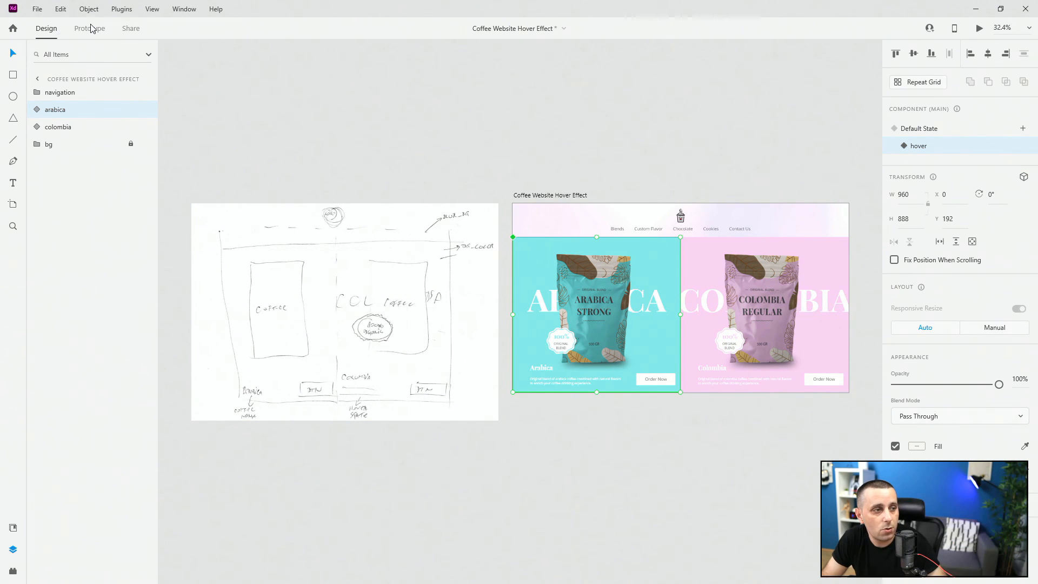
click(928, 129)
click(799, 278)
click(923, 133)
click(98, 36)
- Preview the page full-window, test the hover animation on both the colombia and arabica panels, and close the preview
scroll(762, 228, up, 2)
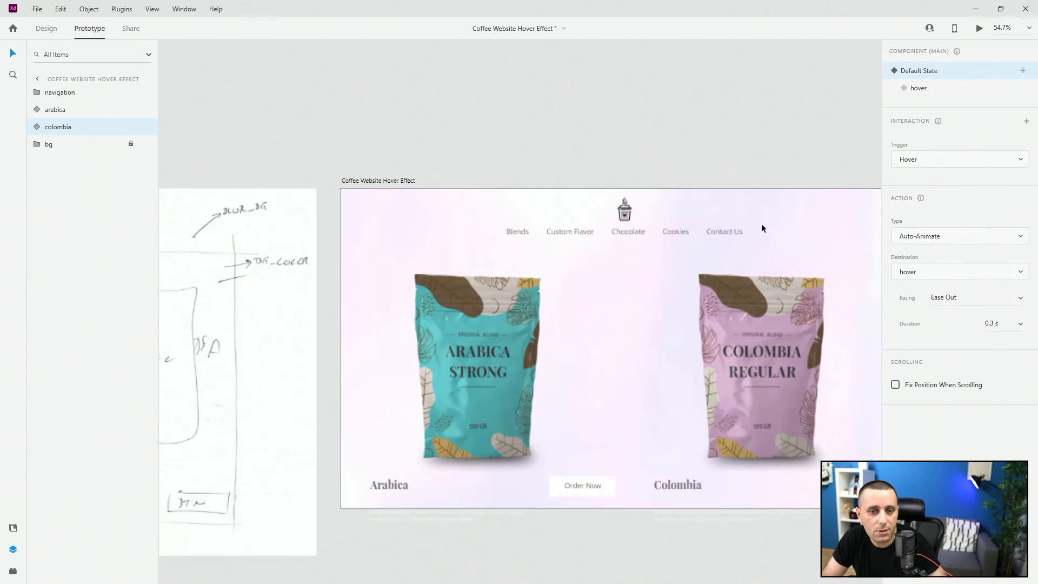
drag(729, 155, 607, 119)
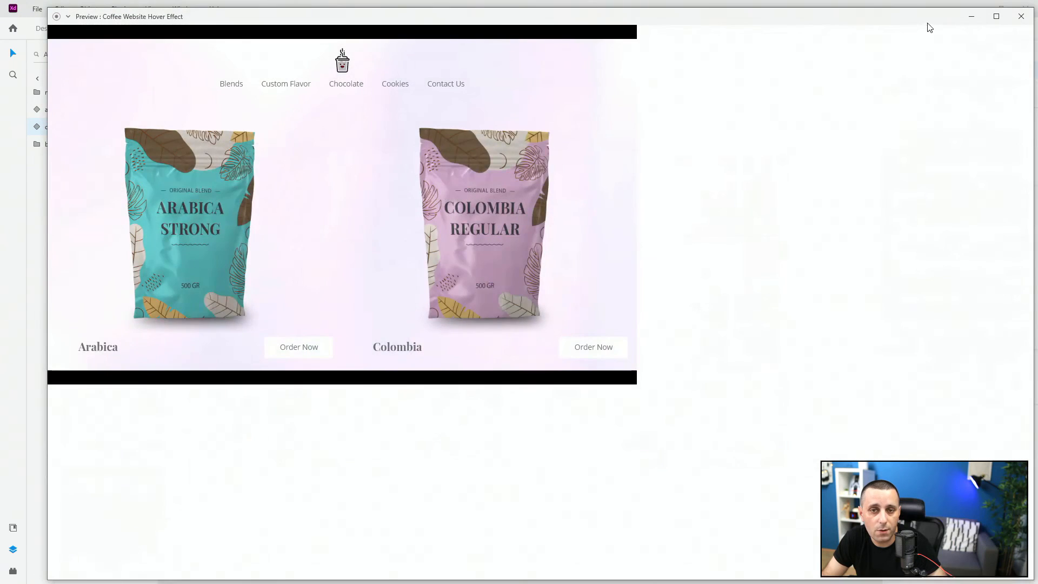
double_click(926, 16)
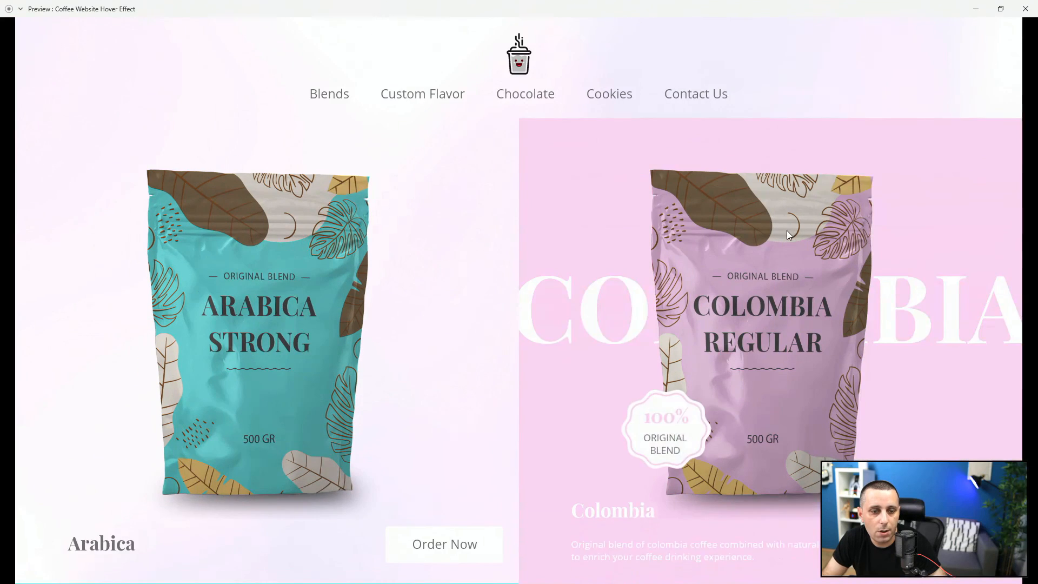
mouse_move(248, 261)
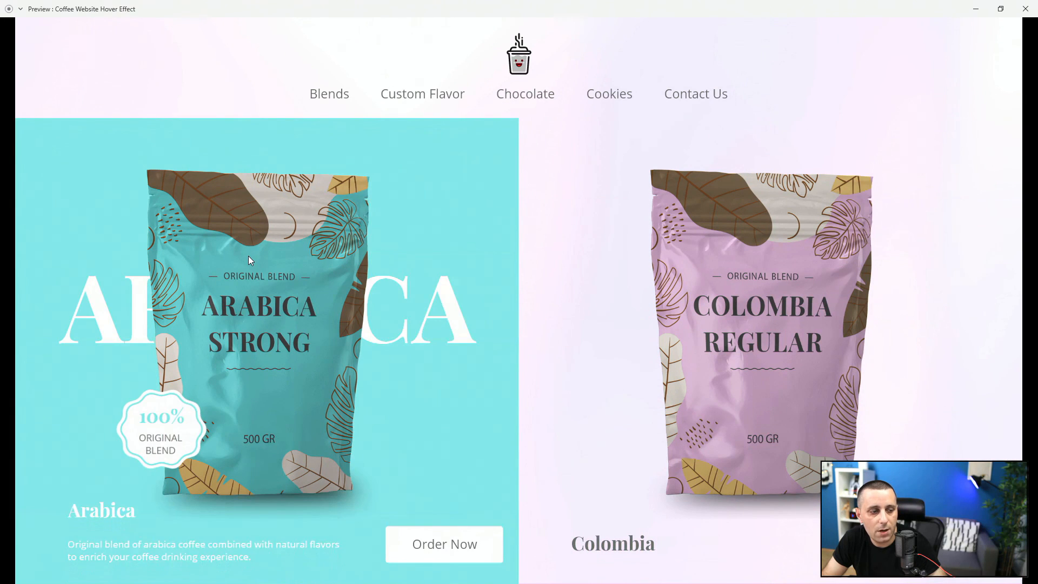
mouse_move(642, 276)
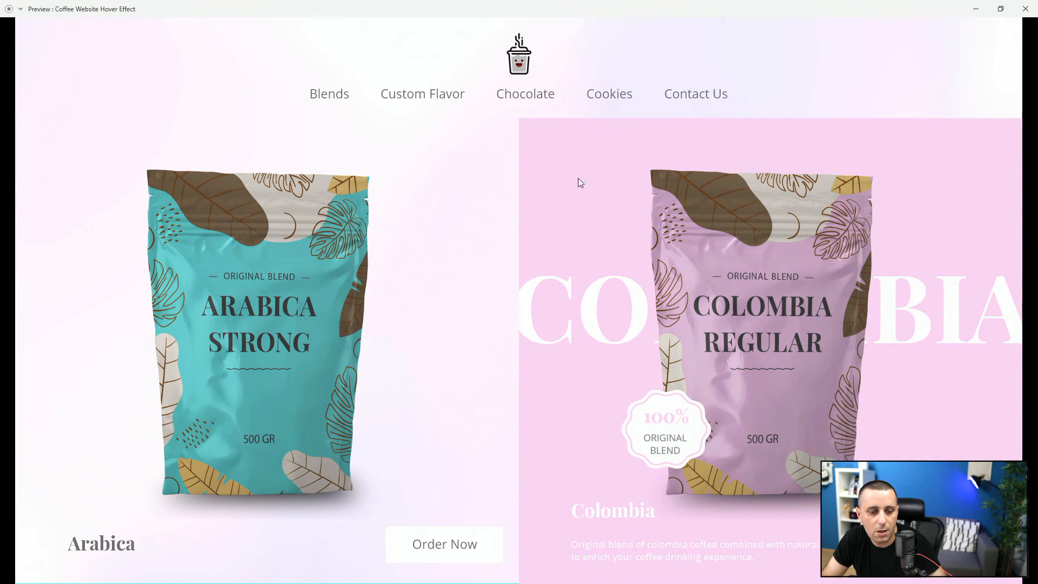
mouse_move(310, 287)
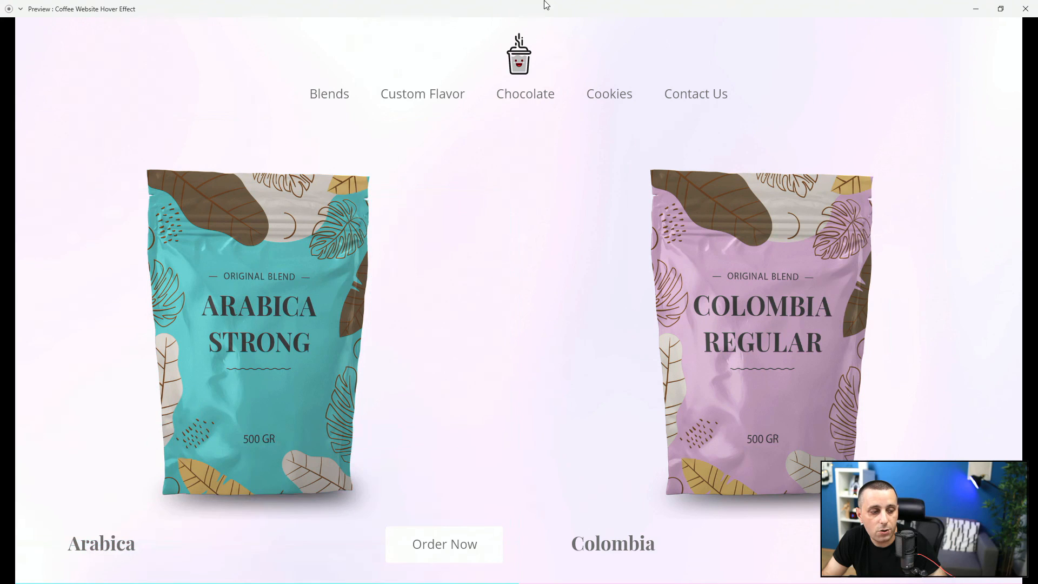
mouse_move(862, 299)
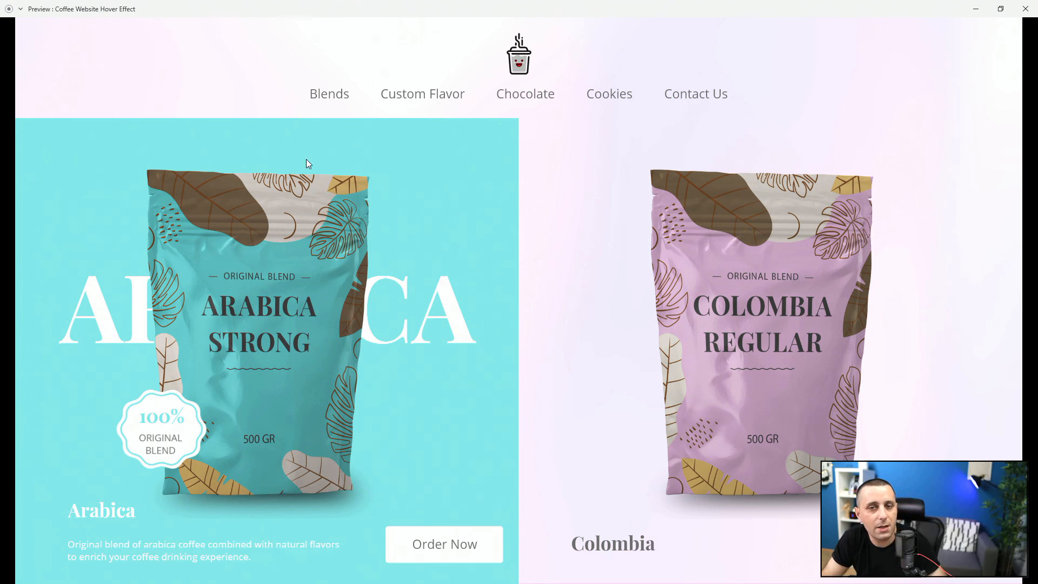
click(1026, 10)
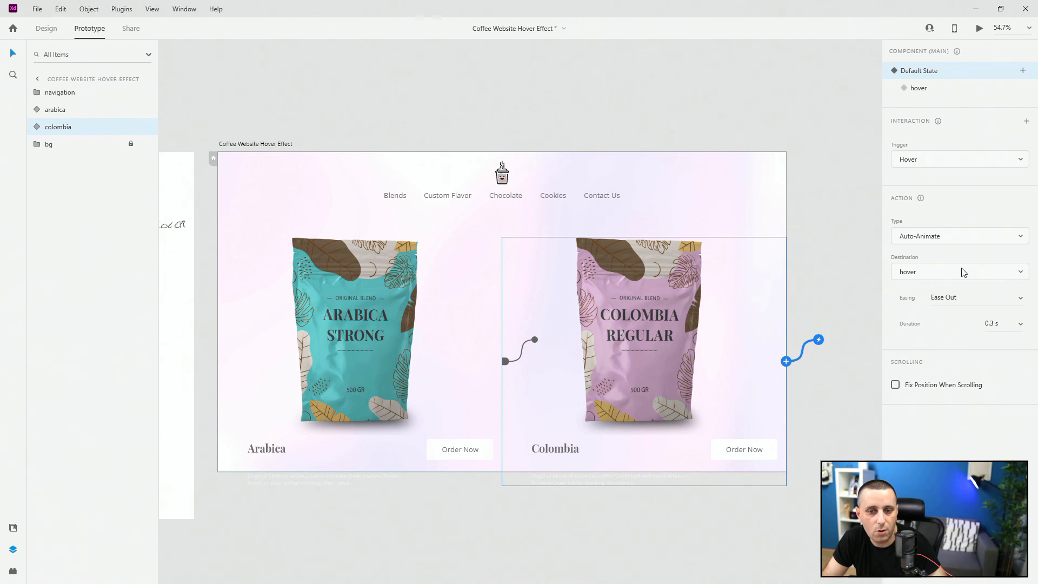
- Set colombia's hover interaction to Ease In-Out easing with a duration of 0.4 s
click(1020, 300)
click(985, 343)
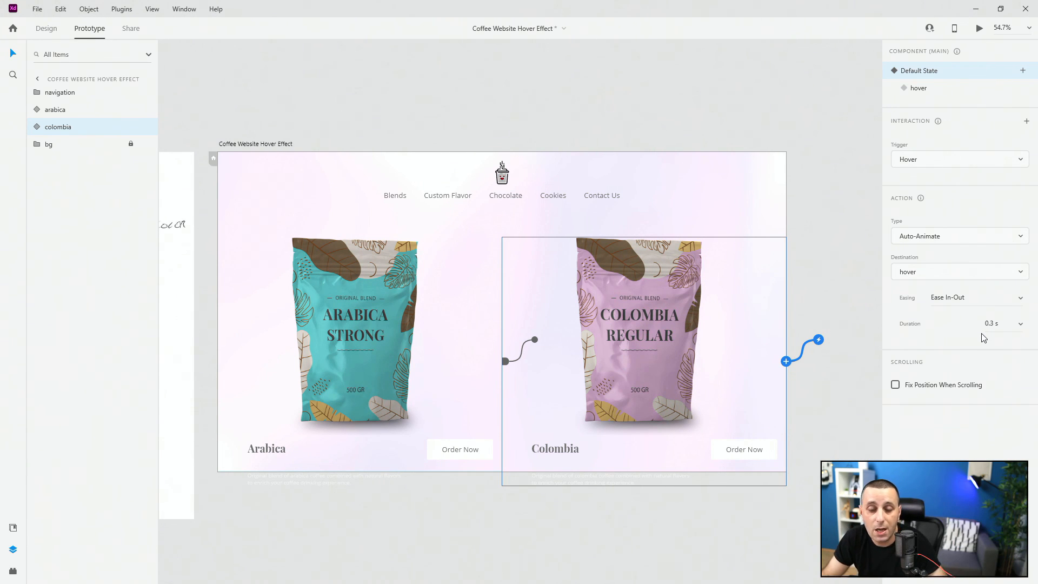
click(1019, 328)
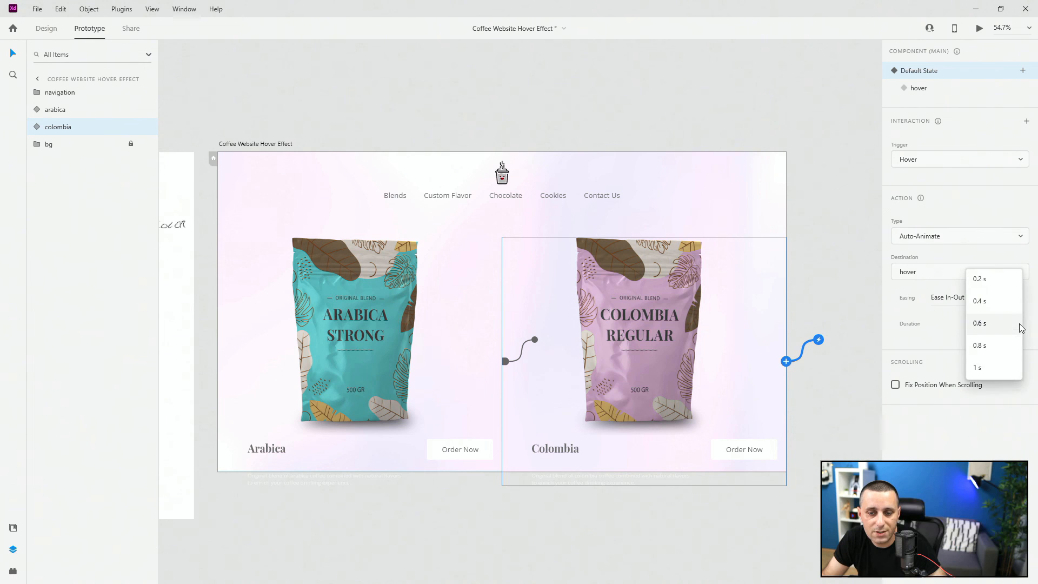
click(997, 306)
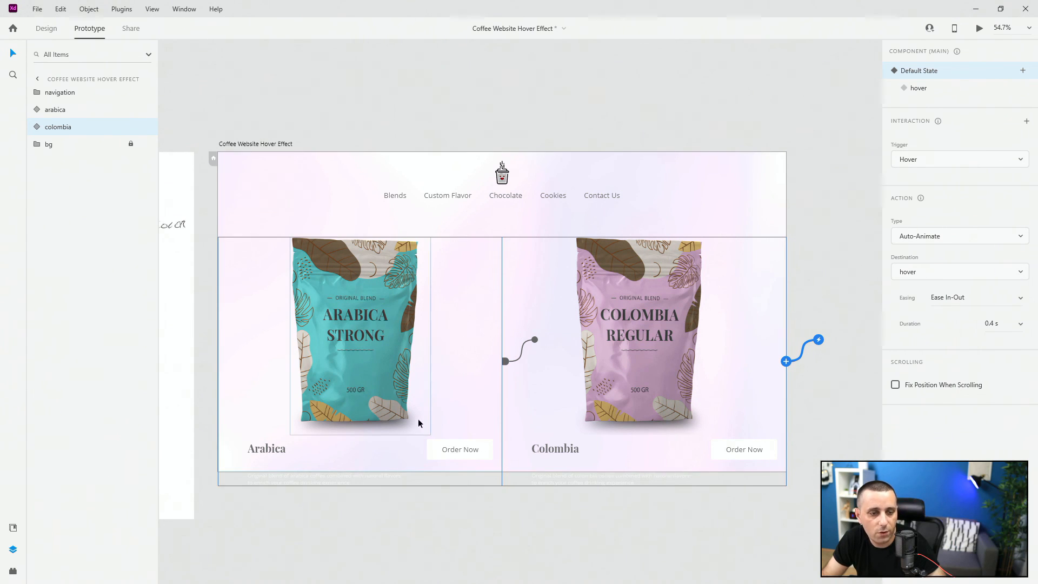
- Set arabica's hover interaction to Ease In-Out easing with a duration of 0.4 s
click(496, 364)
click(938, 276)
click(931, 407)
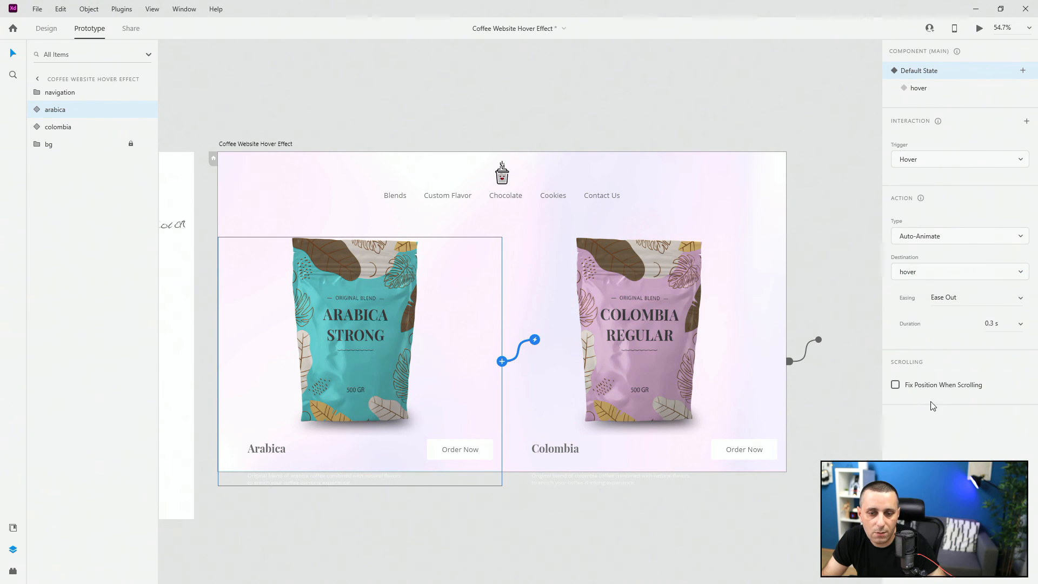
click(1018, 302)
click(989, 340)
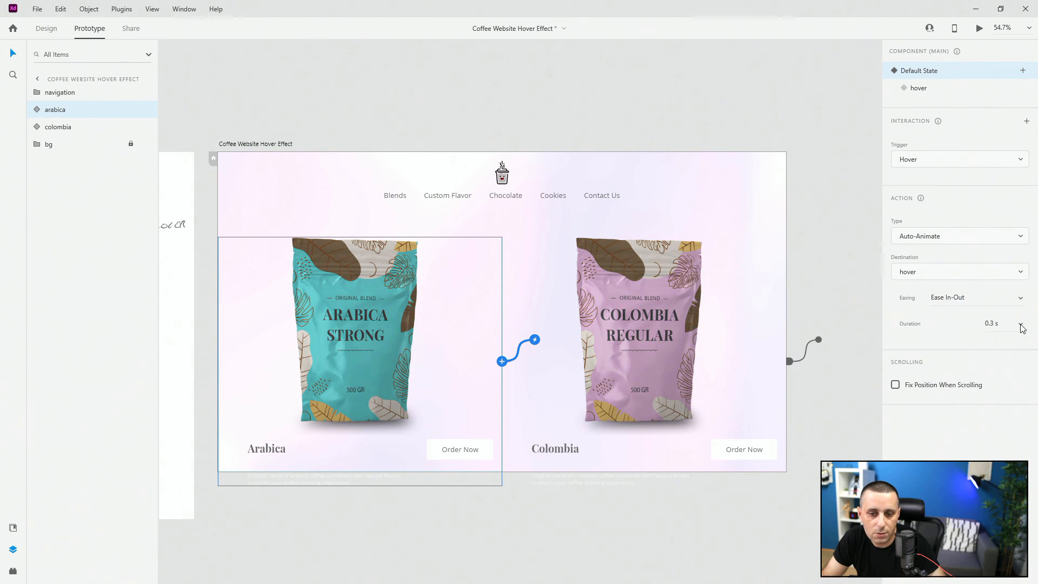
click(1021, 326)
click(1004, 304)
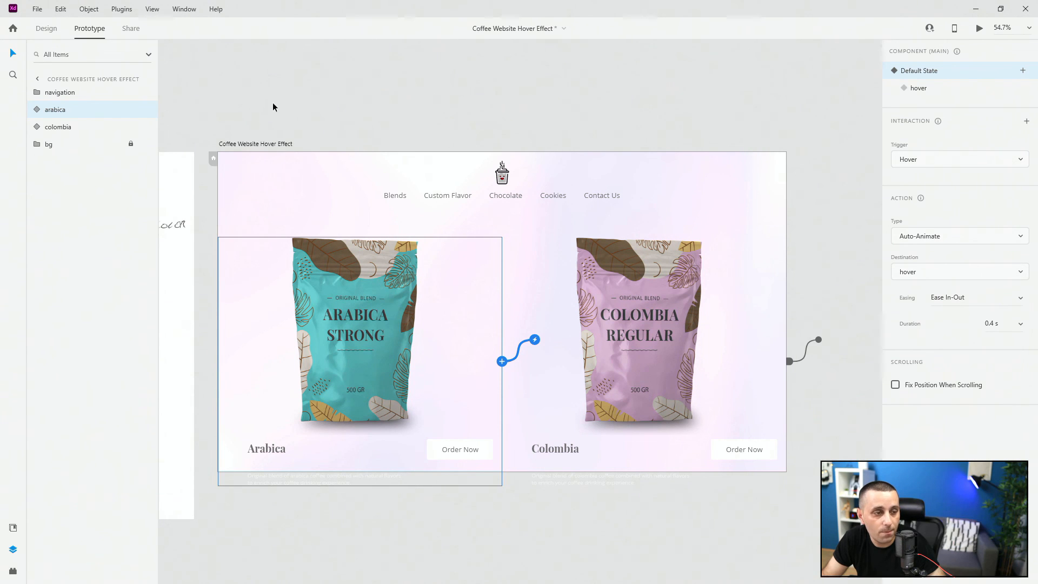
- Preview the adjusted hover animations, close the preview, and clear the selection
click(979, 29)
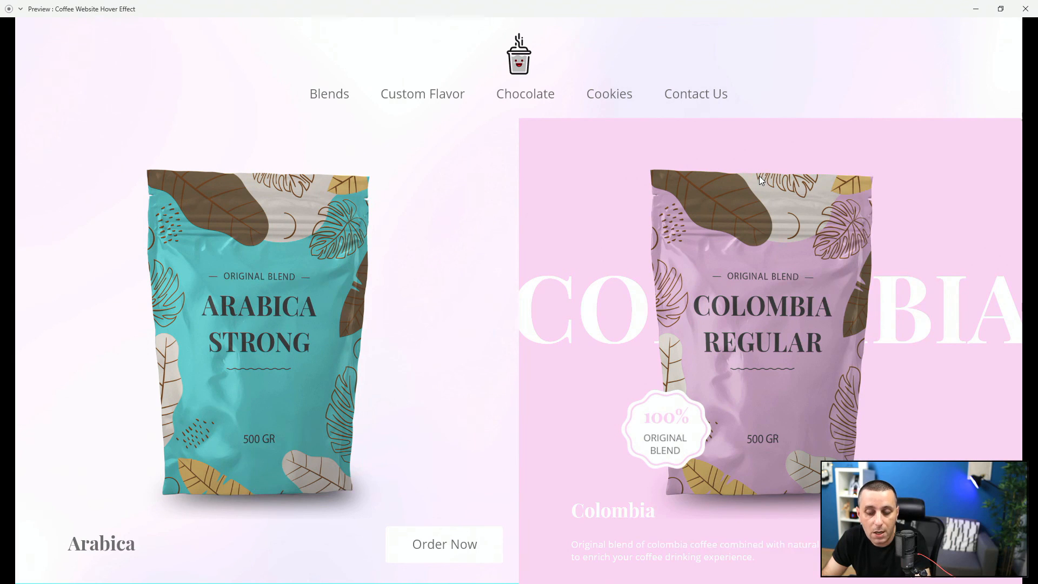
click(1024, 6)
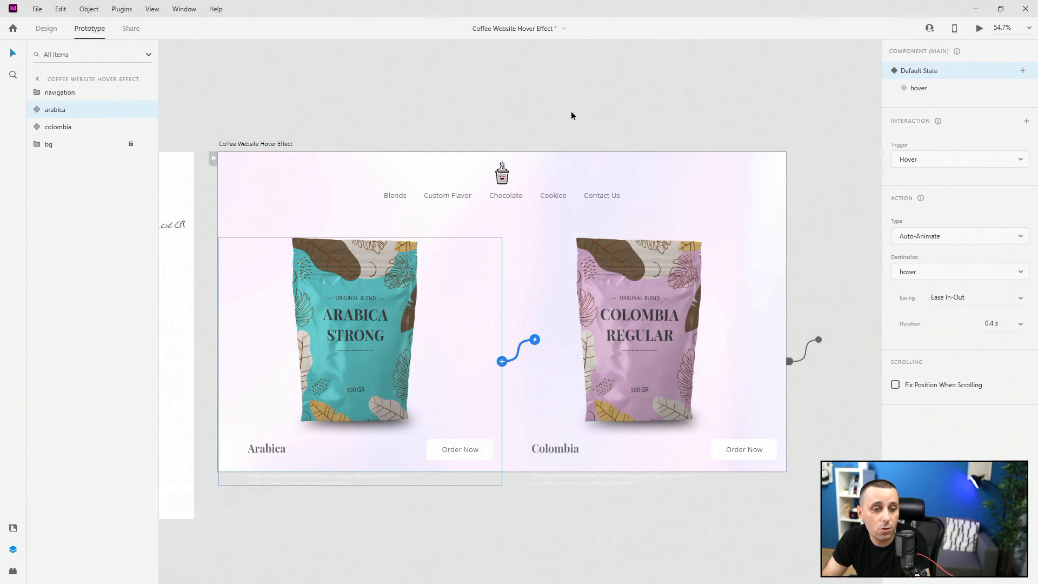
click(553, 100)
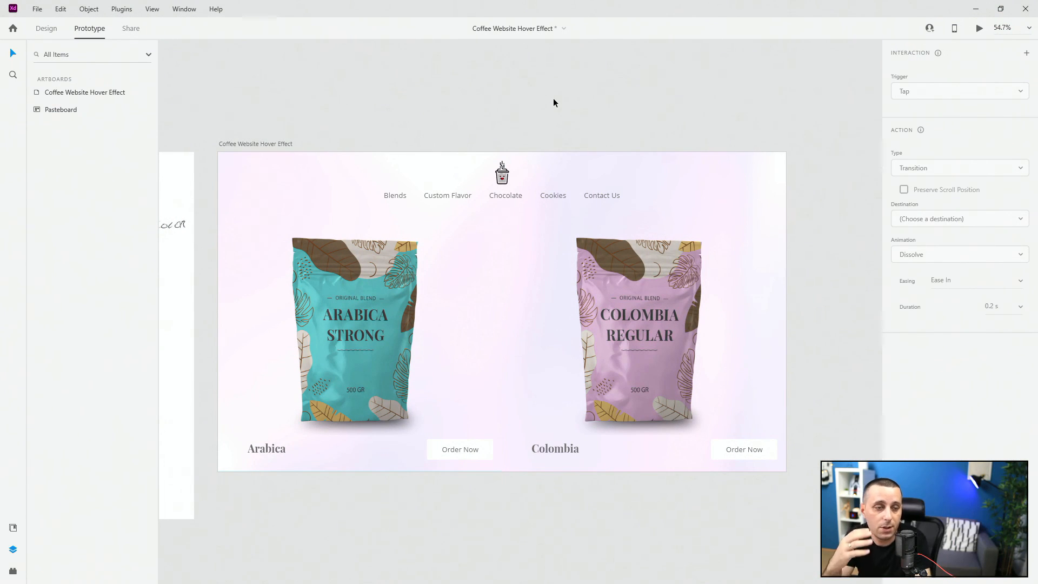